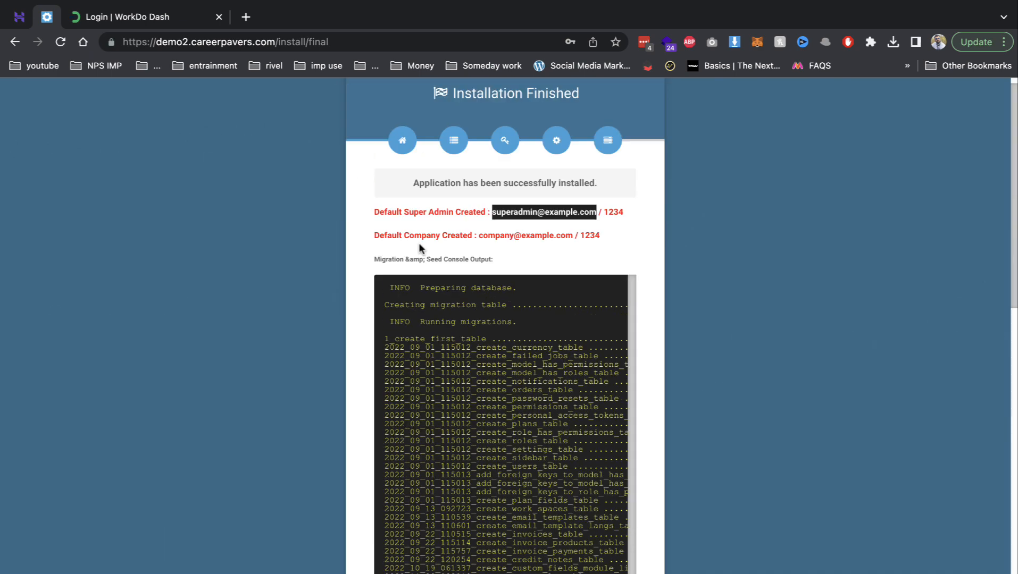
- Copy the default company login email from the Installation Finished page and go to the Dash login tab
left_click_drag(479, 235, 574, 240)
key("super+c")
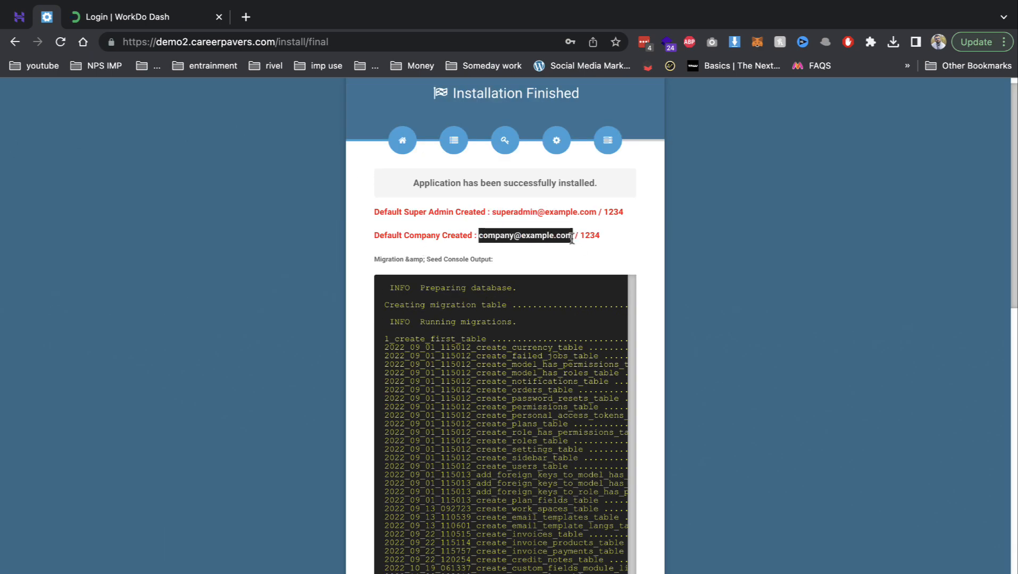
left_click(163, 27)
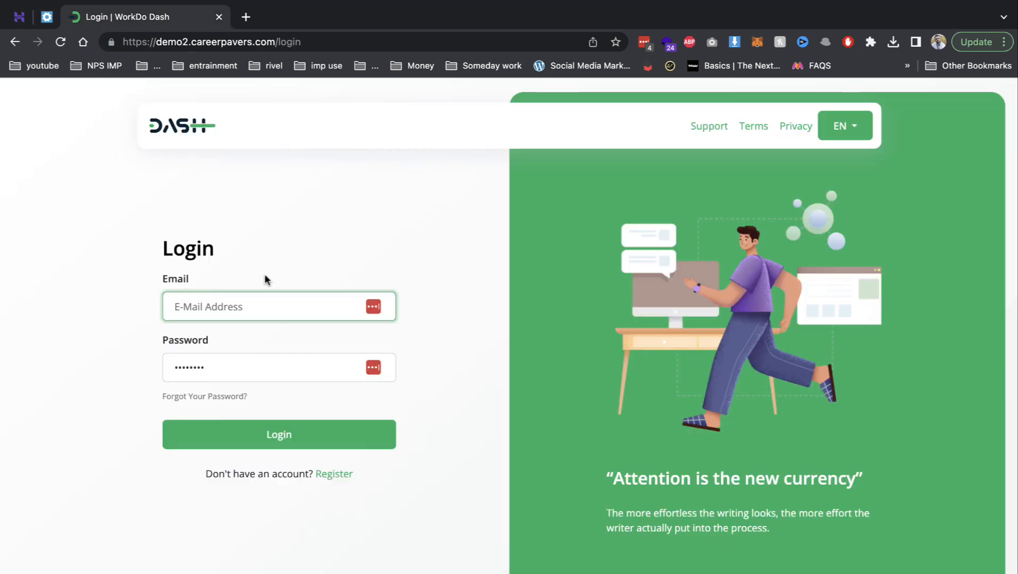
- Log in with the company email and password, and decline saving the password
key("super+v")
key("Tab")
type("•••")
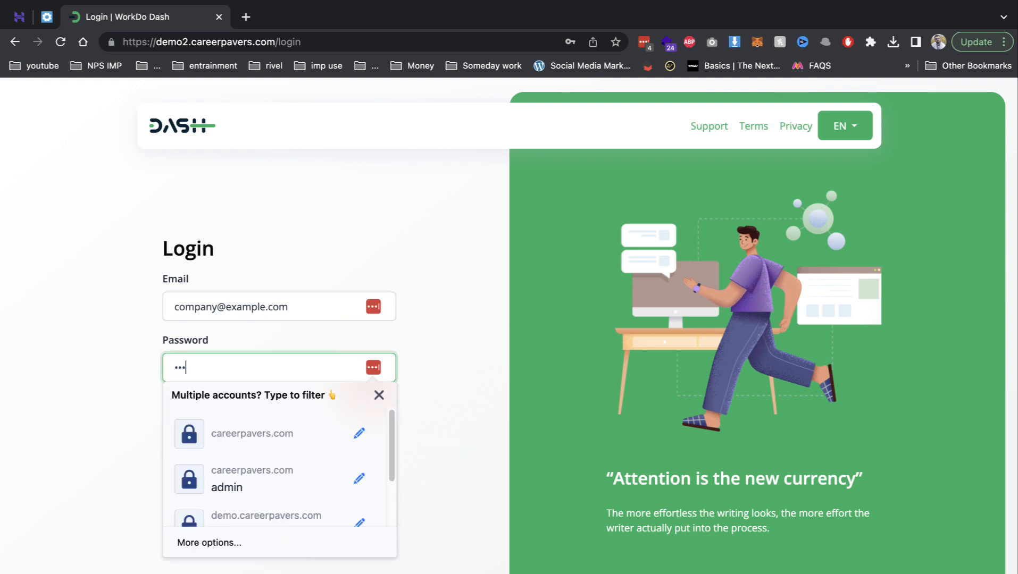
left_click(323, 428)
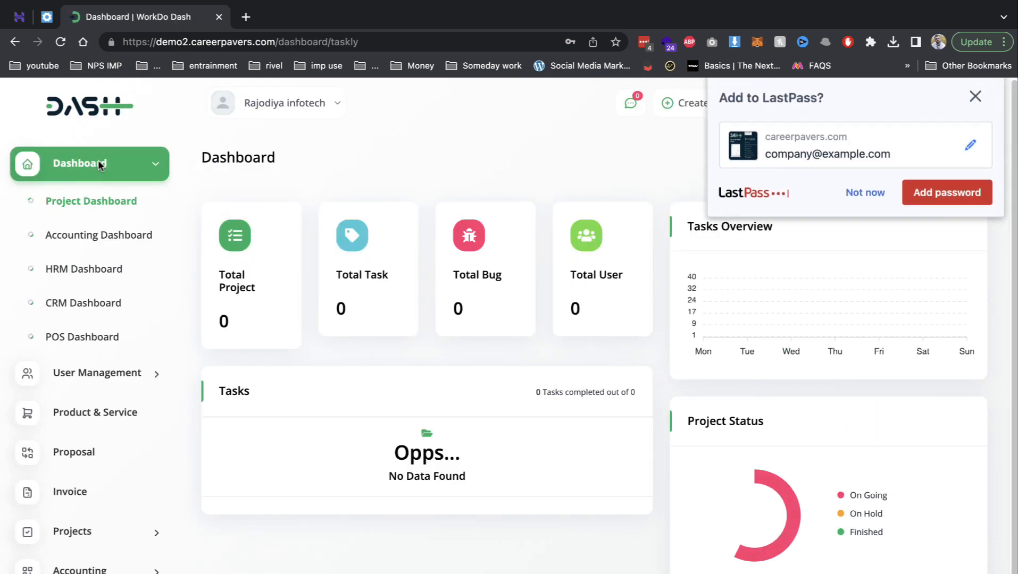
left_click(864, 204)
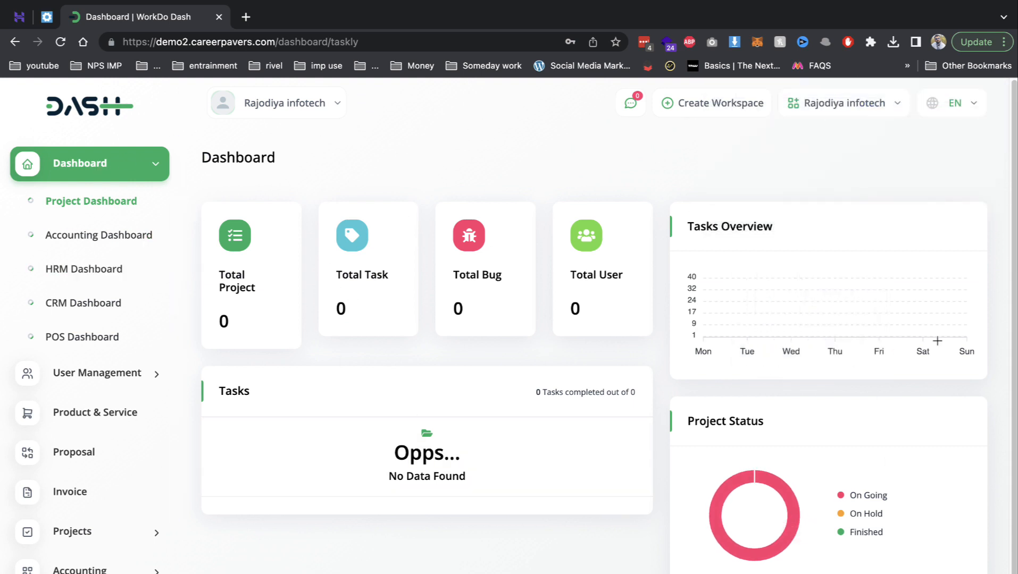
scroll(646, 456, "down", 1)
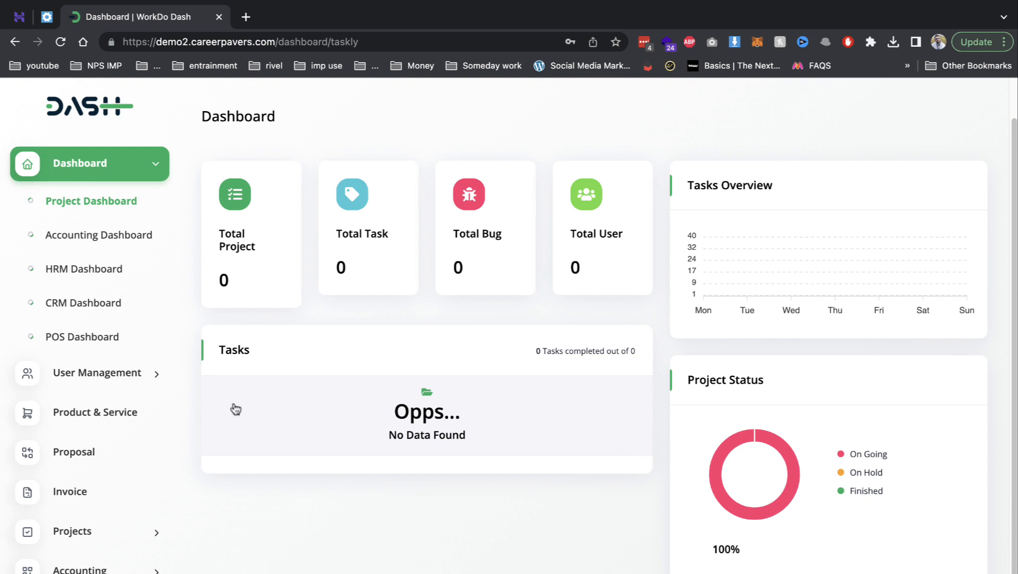
scroll(302, 364, "up", 1)
- Create a new workspace named office 1
left_click(745, 109)
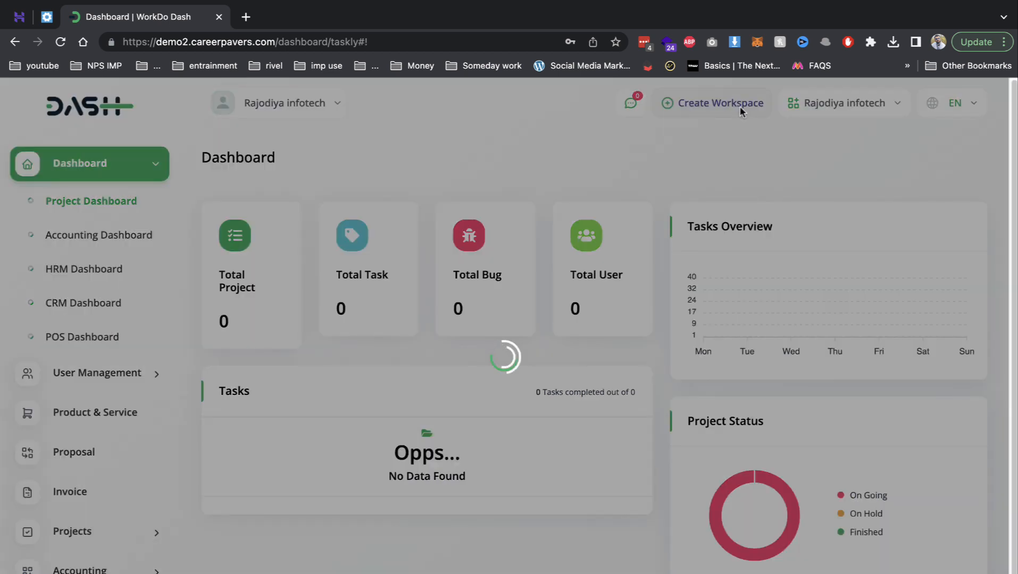
left_click(457, 207)
type("of")
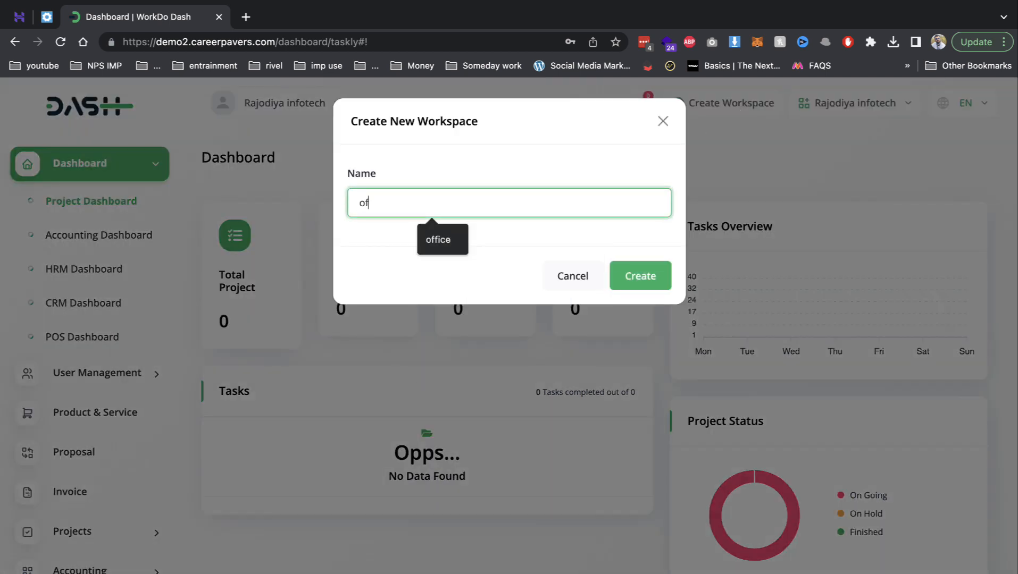
type("fice")
key("BackSpace")
key("BackSpace")
key("BackSpace")
key("BackSpace")
key("BackSpace")
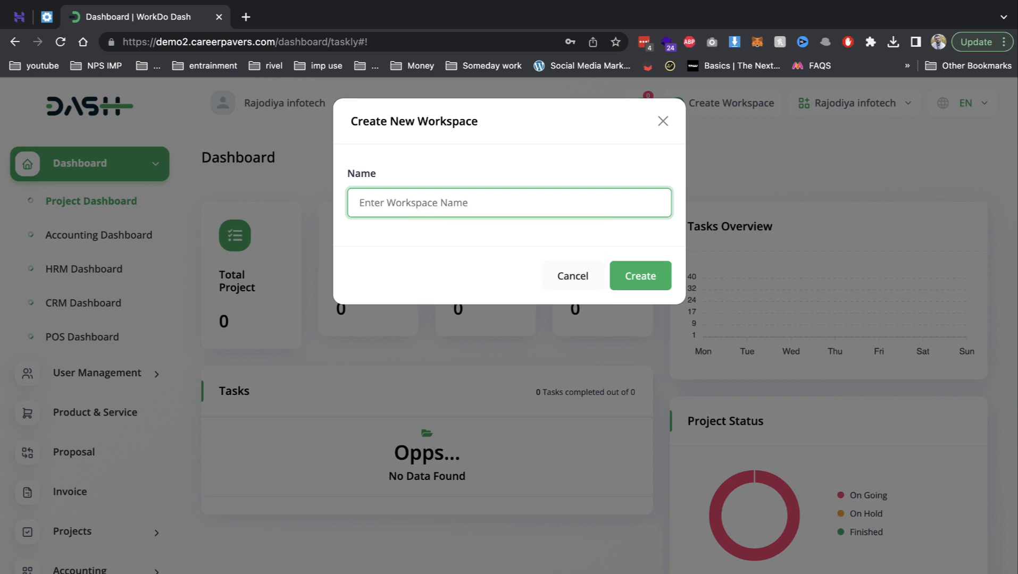
type("office 1")
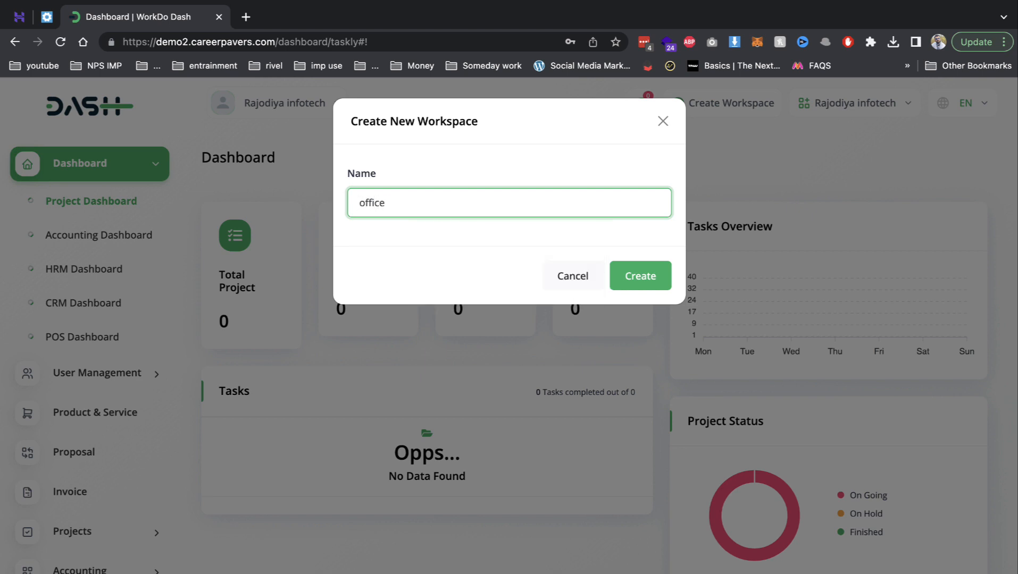
left_click(653, 276)
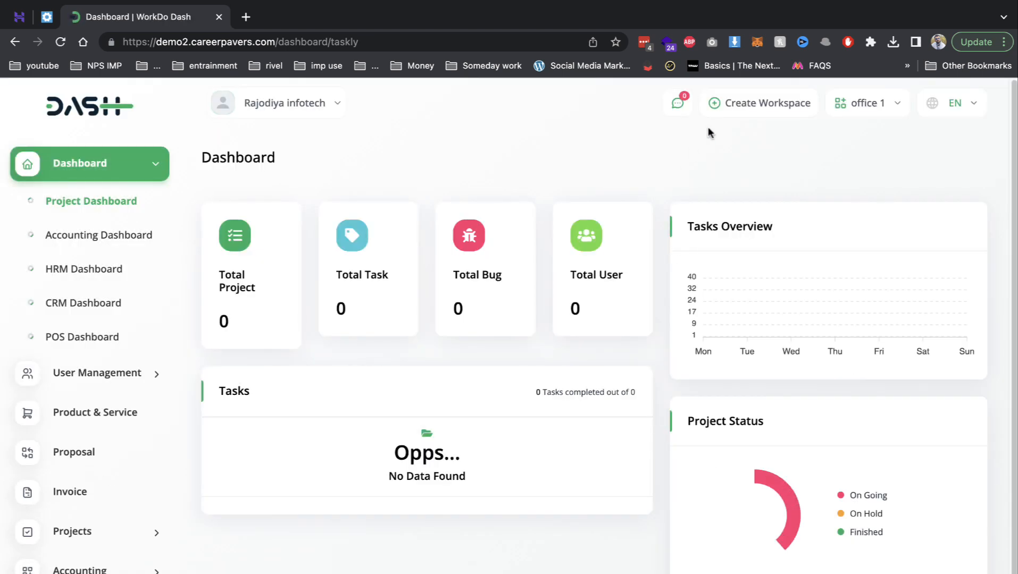
- Create a workspace named 2, dismissing the name-already-taken error
left_click(778, 103)
left_click(549, 213)
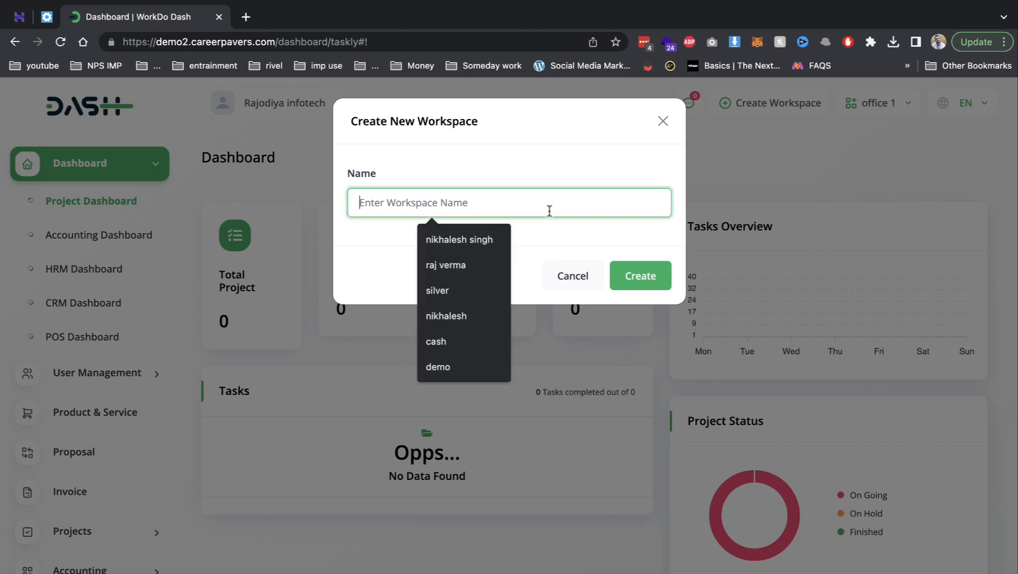
type("2")
left_click(648, 289)
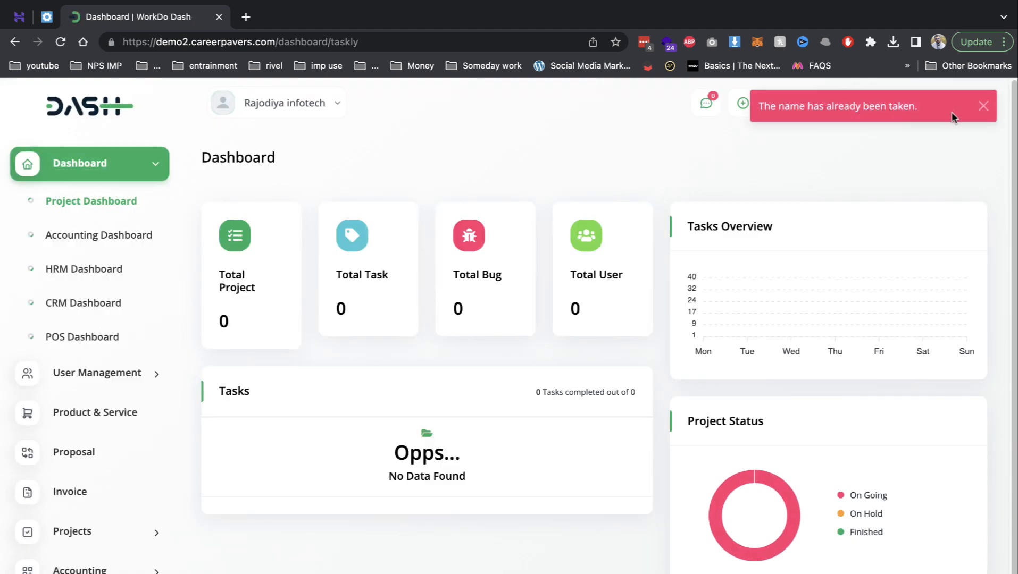
left_click(981, 106)
- Create the gwl workspace and show the workspace list
left_click(805, 101)
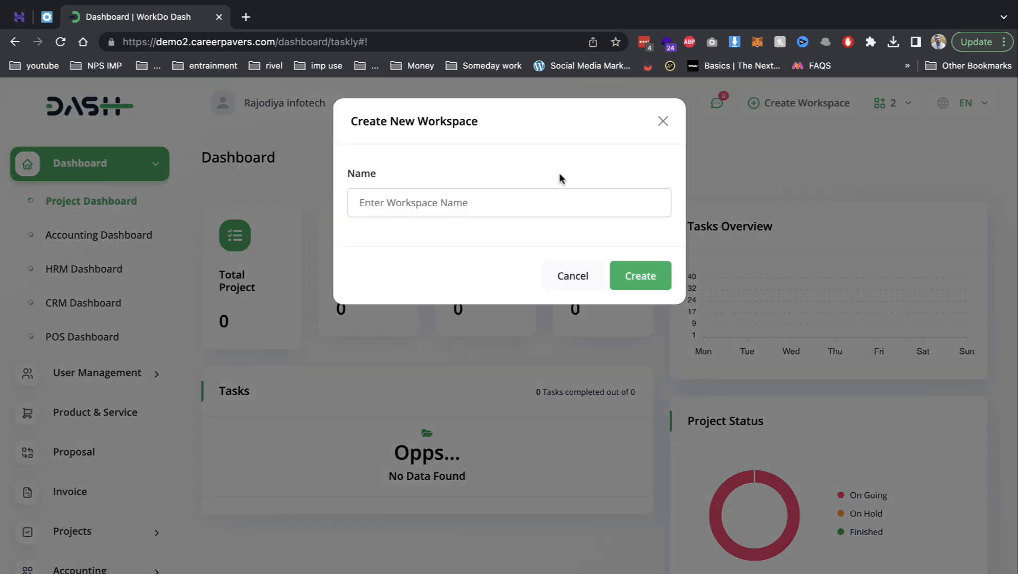
left_click(529, 202)
type("gw")
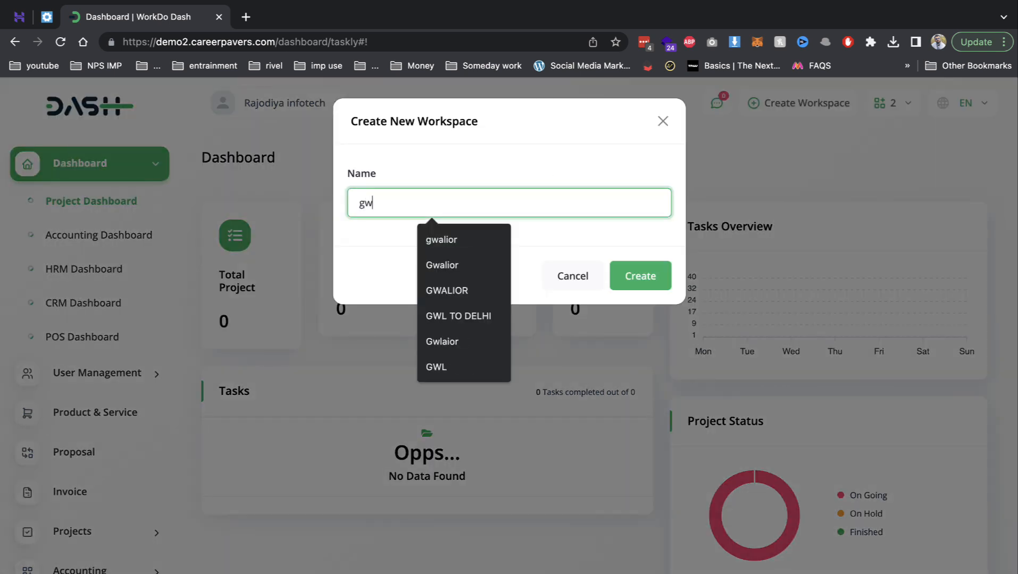
type("l")
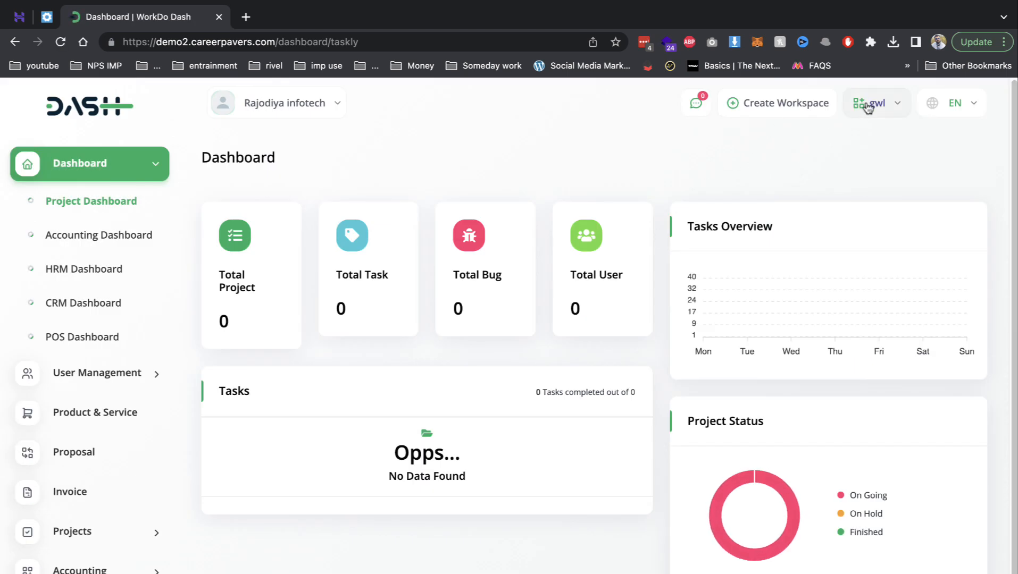
left_click(866, 106)
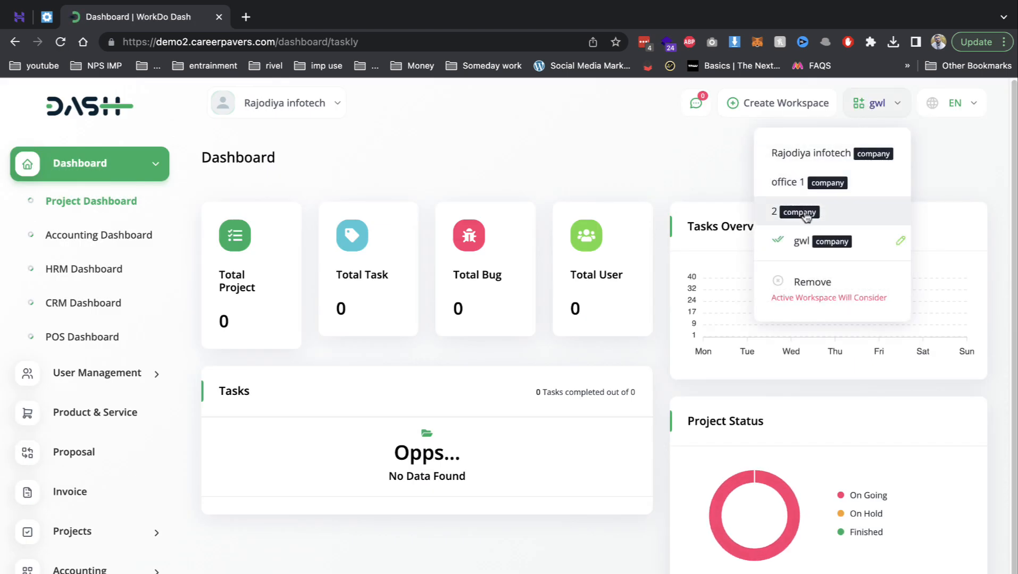
- Switch to office 1, view its Accounting, HRM and CRM dashboards, and expand User Management
left_click(805, 183)
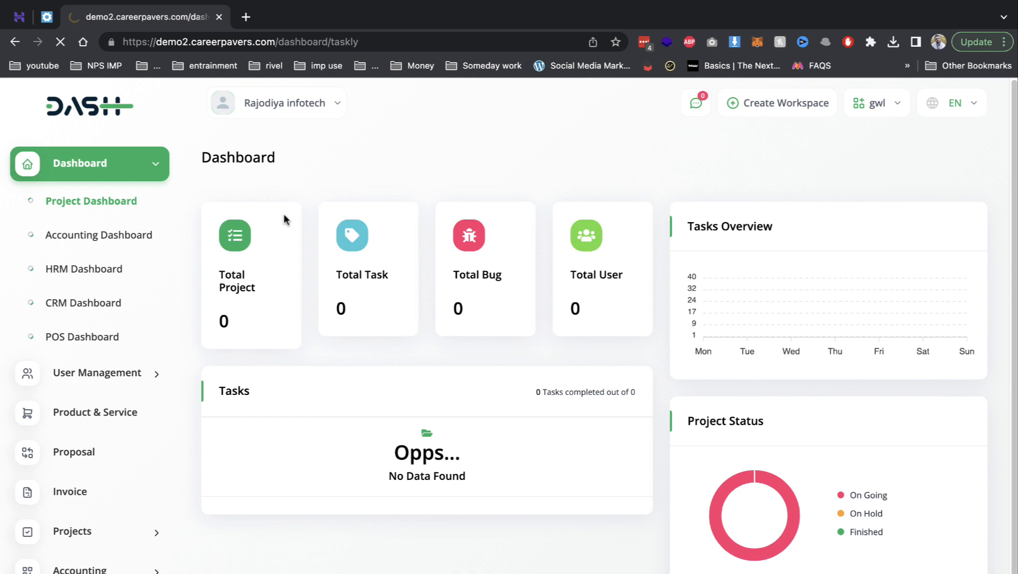
left_click(111, 226)
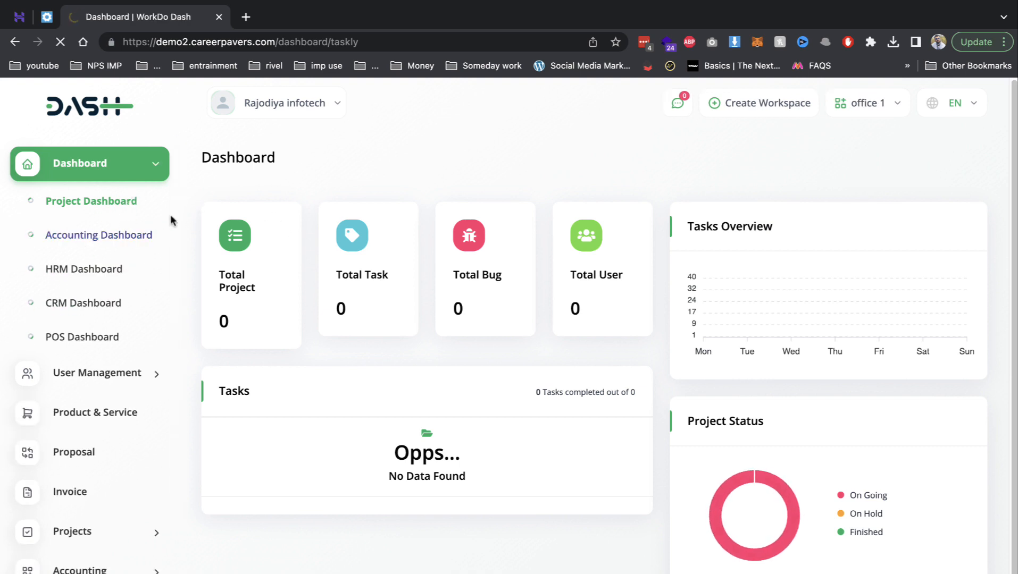
left_click(153, 269)
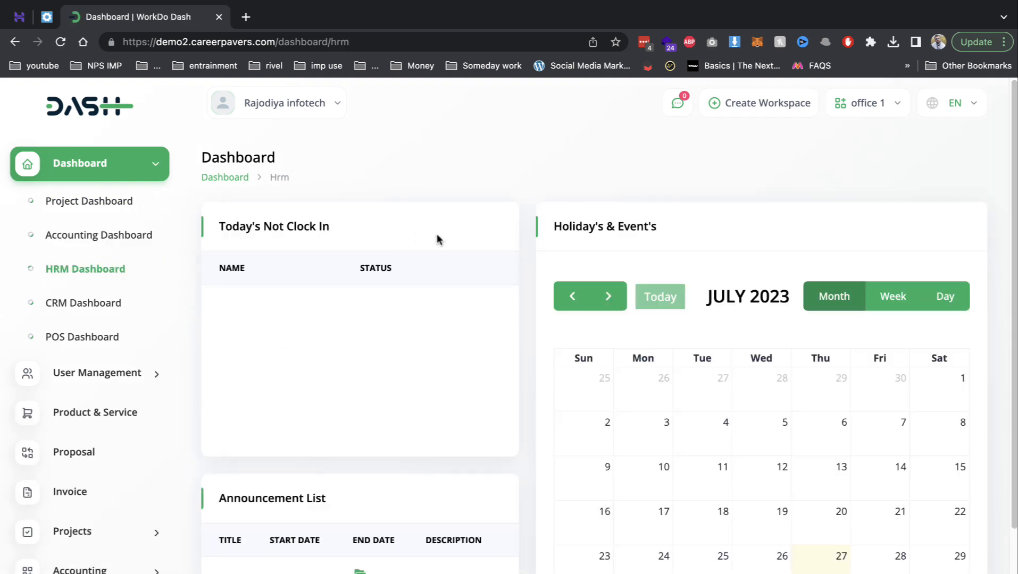
scroll(425, 242, "down", 3)
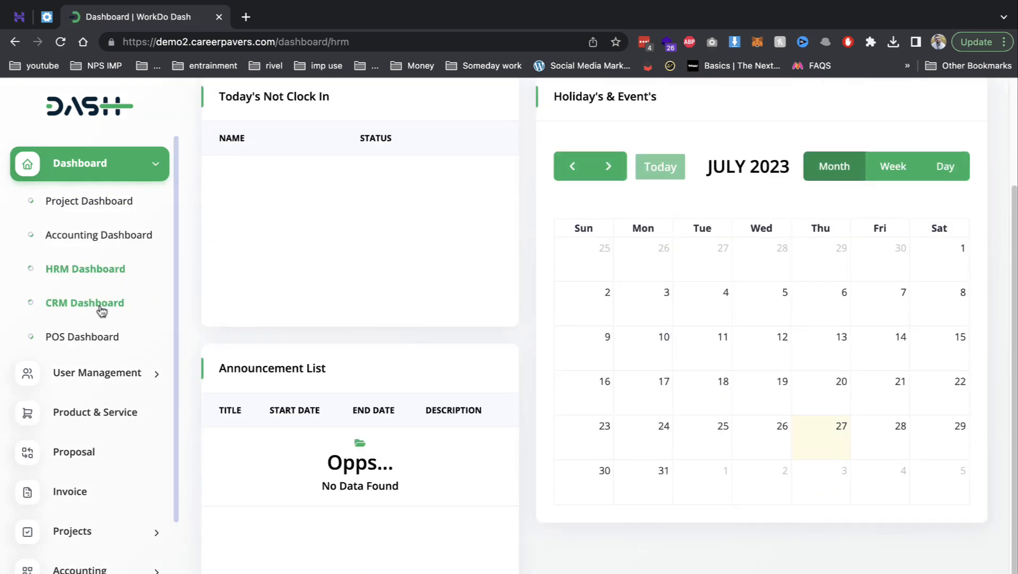
left_click(72, 304)
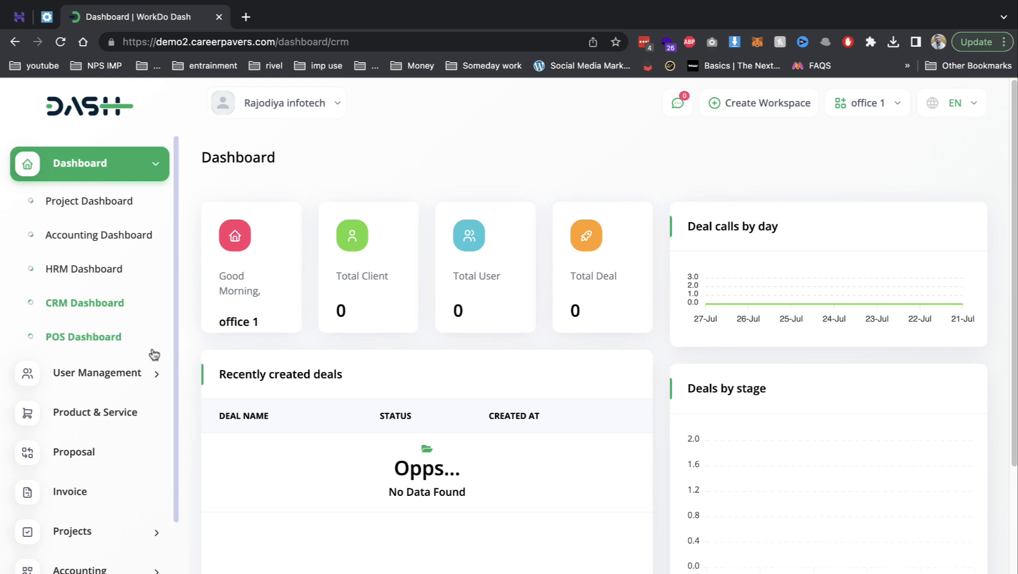
left_click(149, 373)
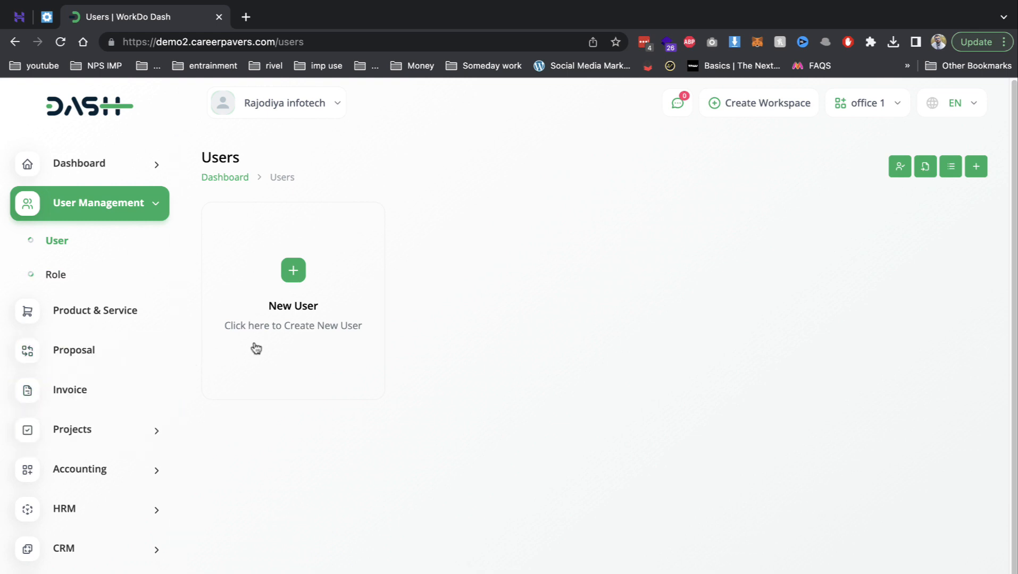
- On the Roles page, start a new role and view its Project, Accounting, HRM and POS permissions
left_click(86, 276)
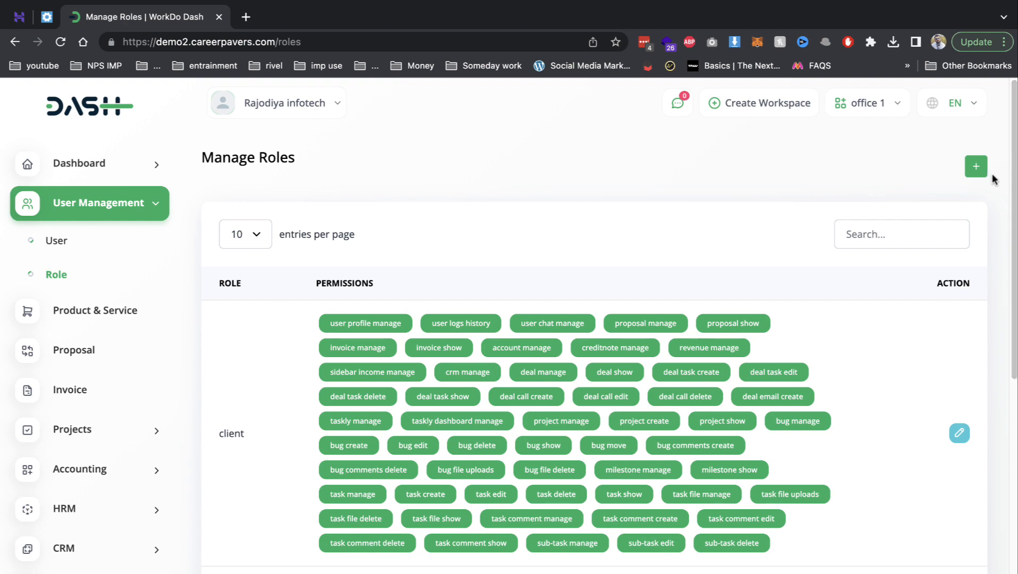
left_click(976, 166)
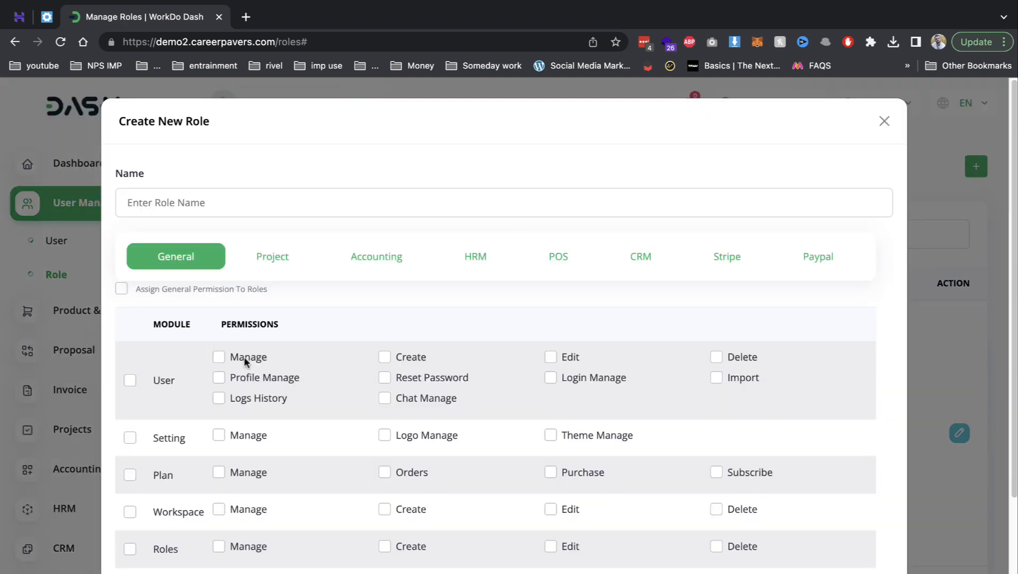
scroll(253, 372, "down", 2)
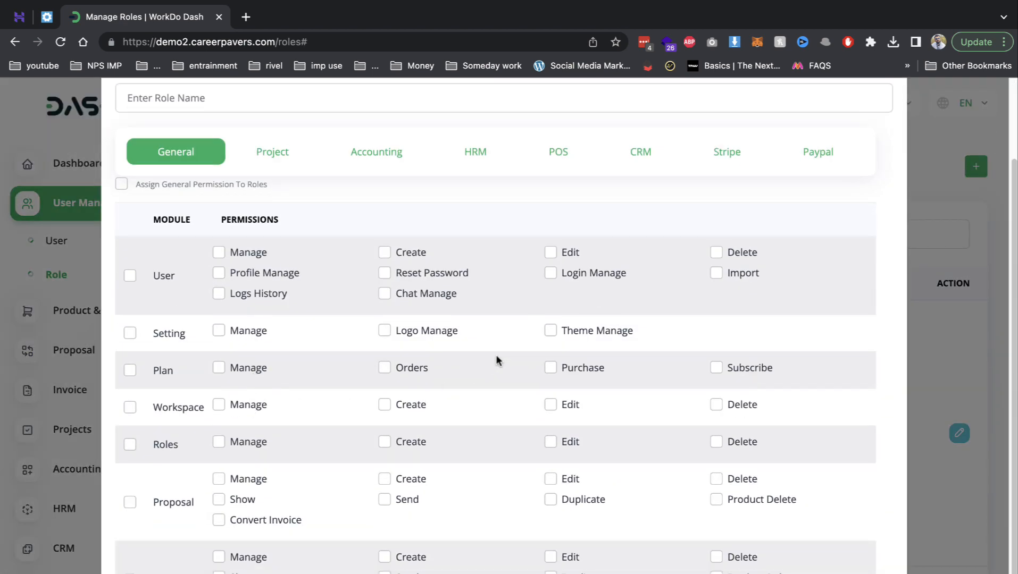
left_click(318, 154)
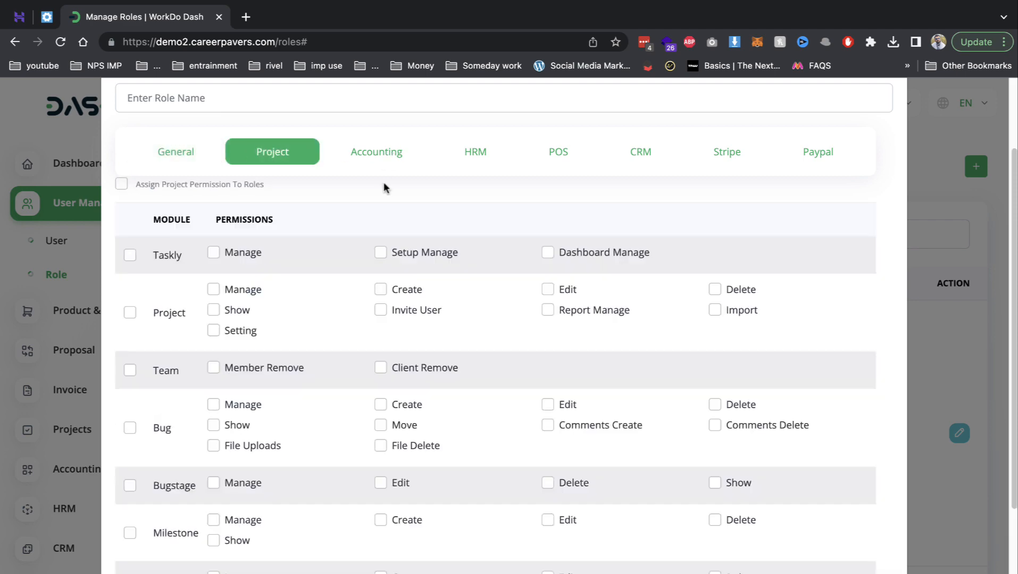
left_click(393, 159)
left_click(473, 155)
left_click(551, 156)
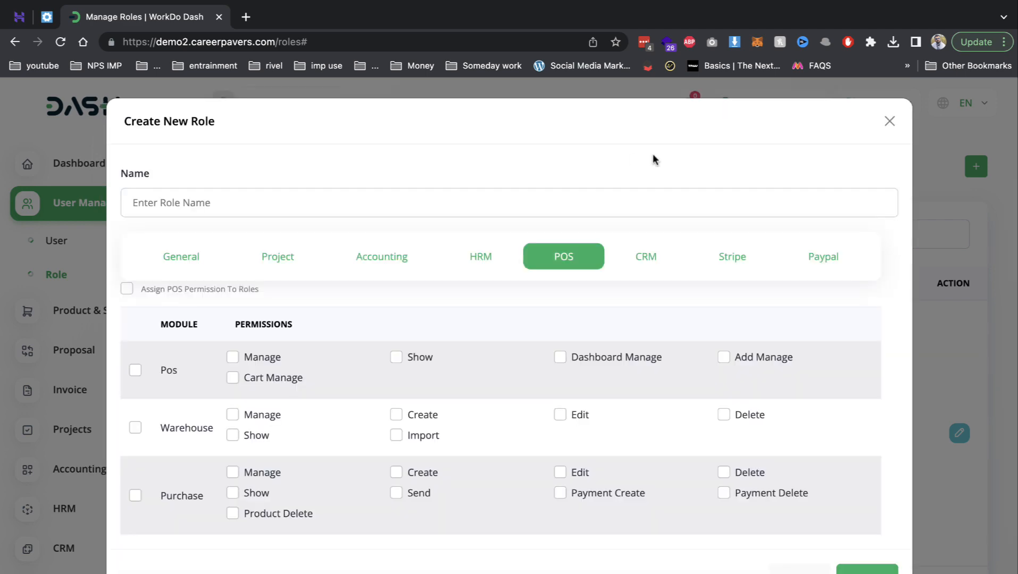
- View the CRM, Stripe and Paypal permission sets, then close the role dialog without saving
left_click(658, 255)
left_click(709, 257)
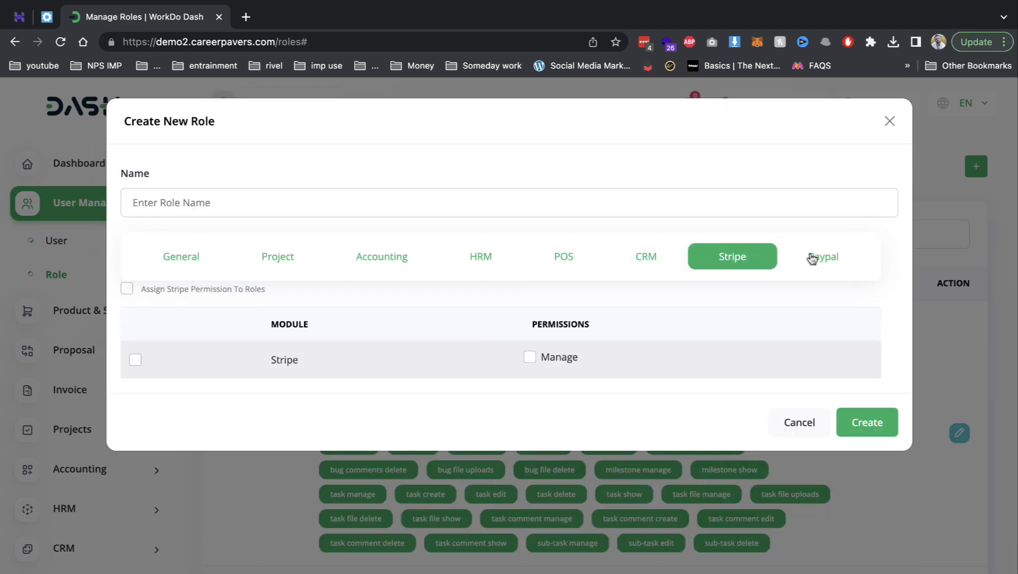
left_click(814, 258)
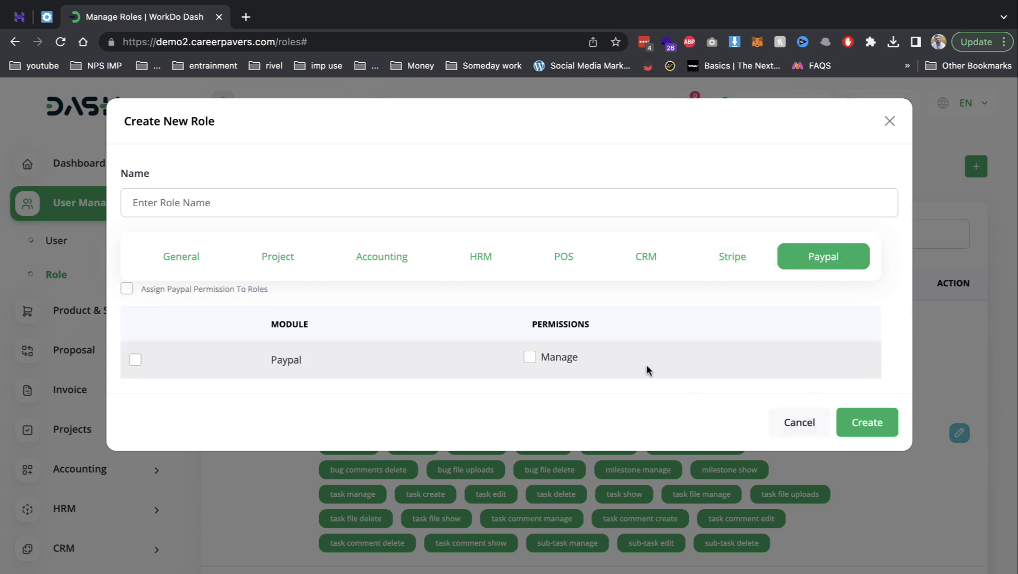
left_click(801, 428)
left_click(888, 122)
- Check the Users list and User Logs, then return to Users
left_click(109, 248)
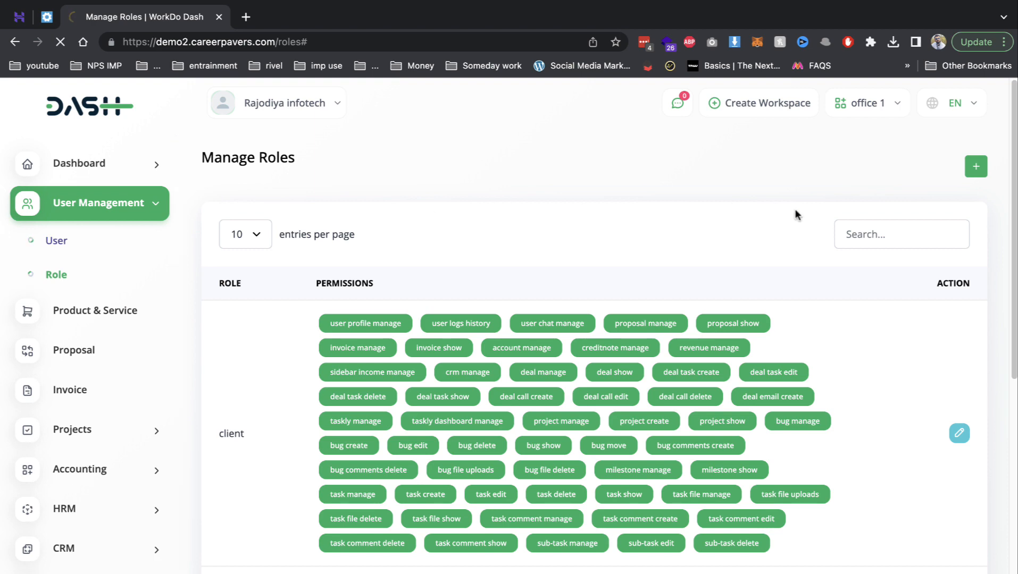
left_click(900, 166)
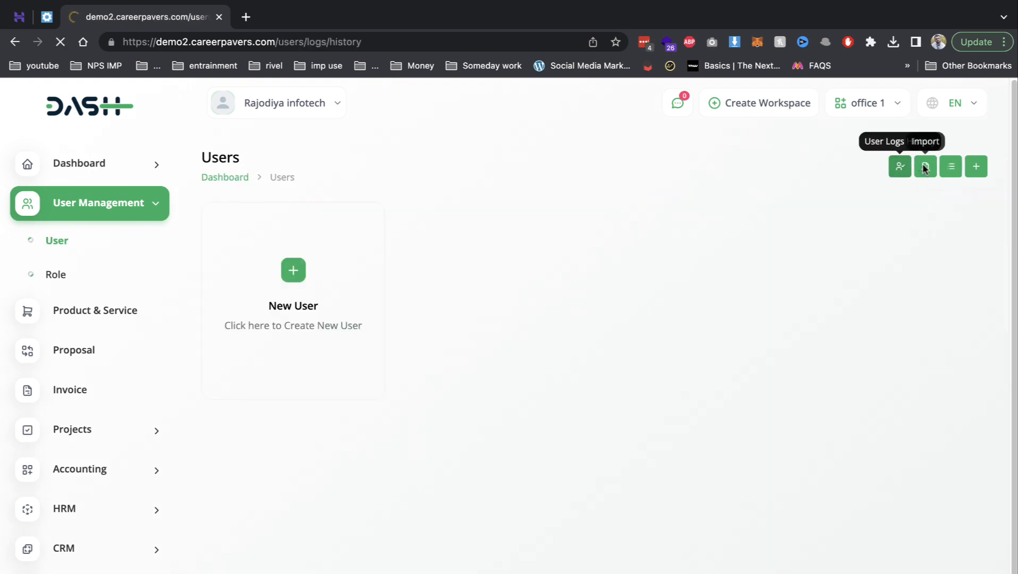
left_click(102, 208)
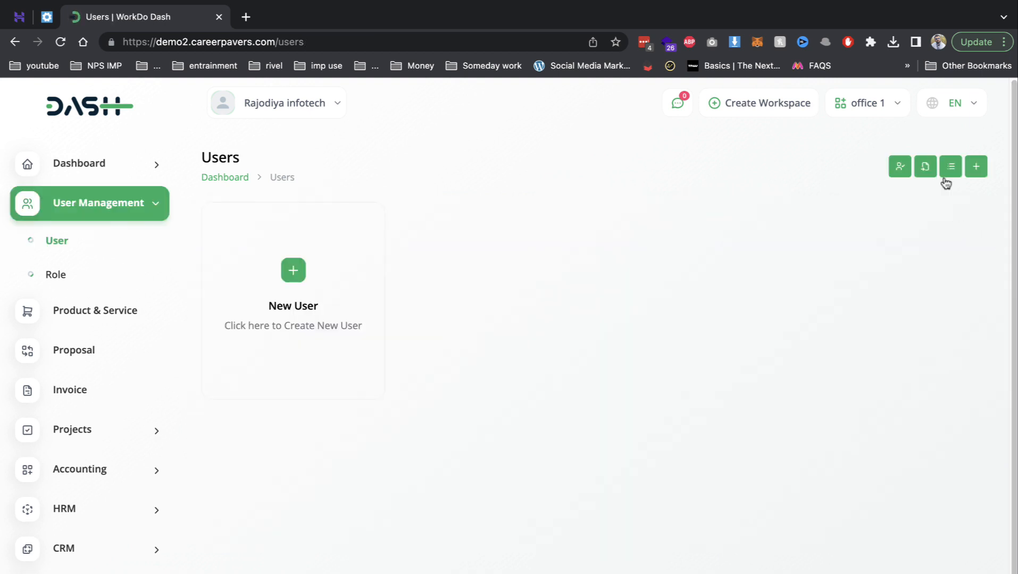
- Start a new user and enter the user's name and email address
left_click(968, 167)
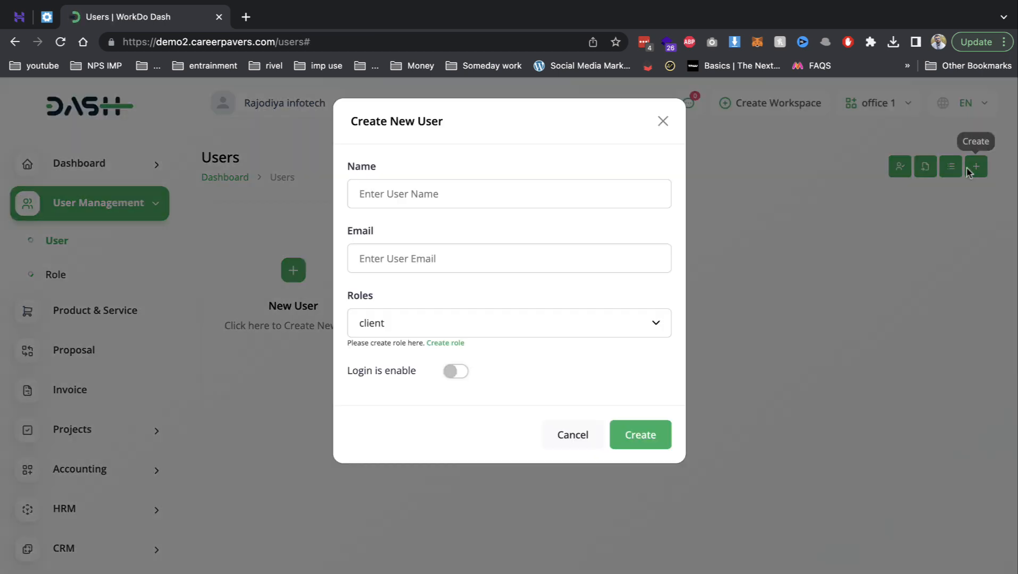
left_click(450, 202)
type("rp")
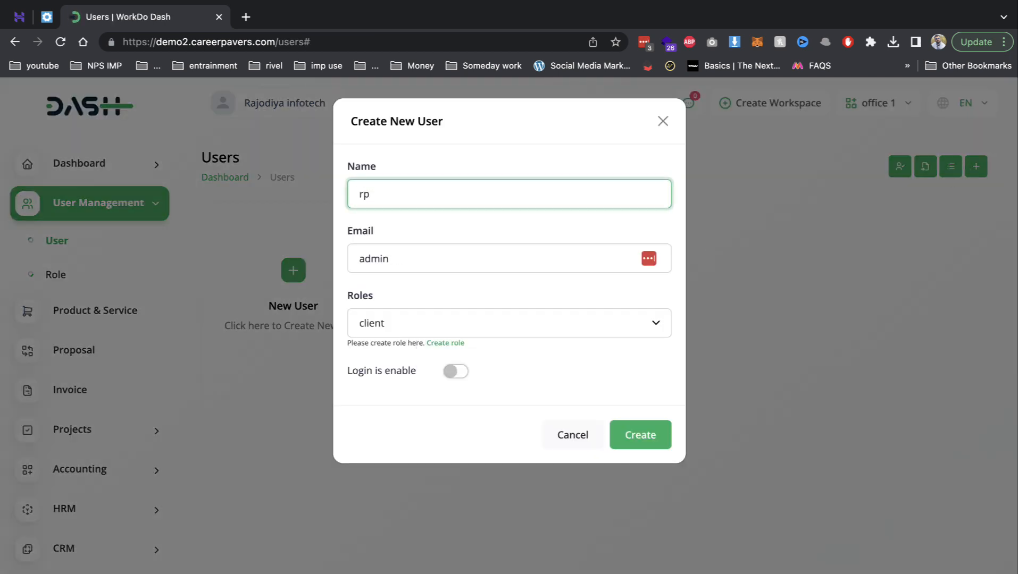
key("BackSpace")
type("ohit")
key("Tab")
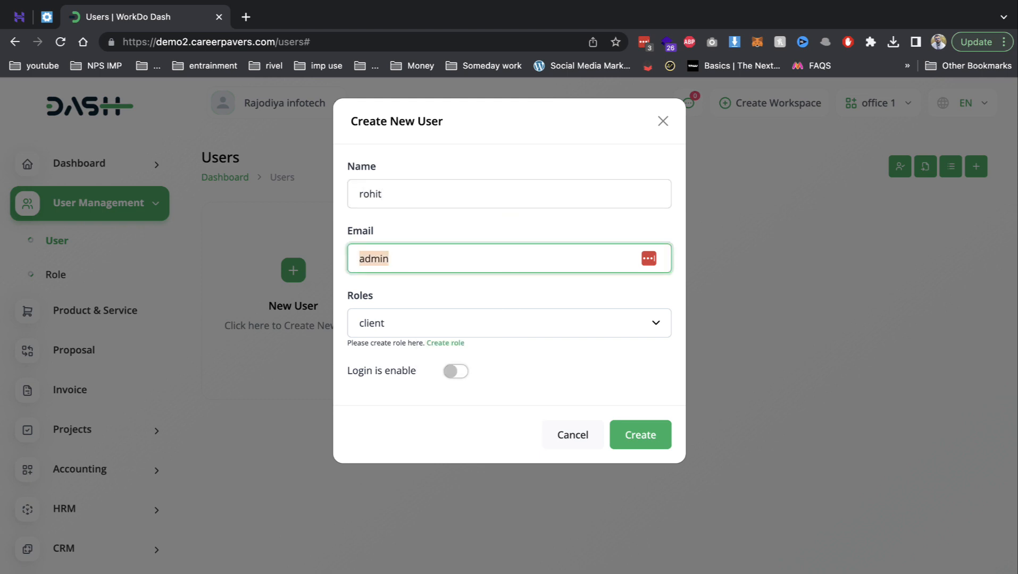
type("rohit")
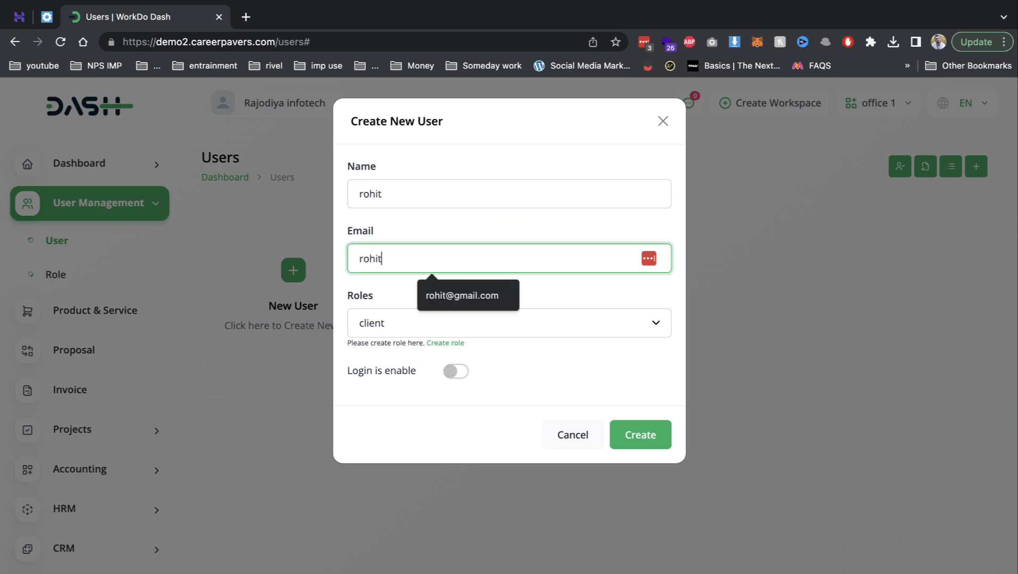
key("Down")
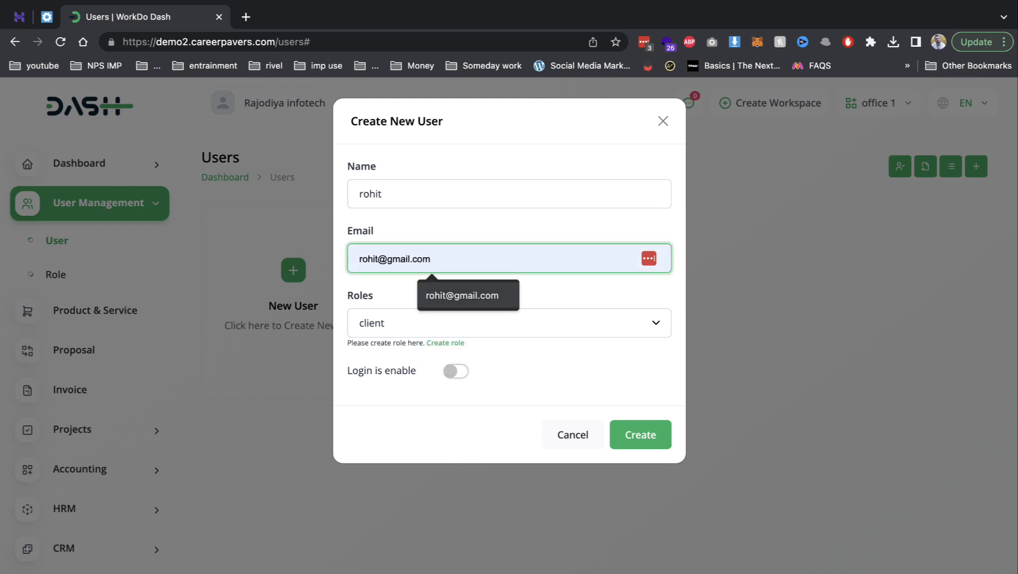
left_click(455, 290)
- Give the user the staff role, enable login, set a password and create the user
left_click(460, 318)
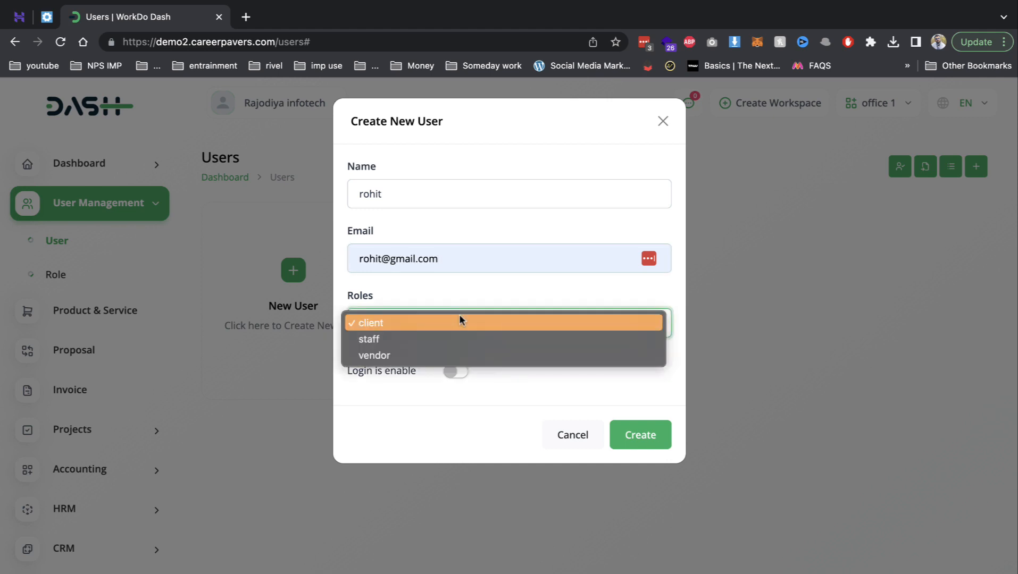
left_click(432, 335)
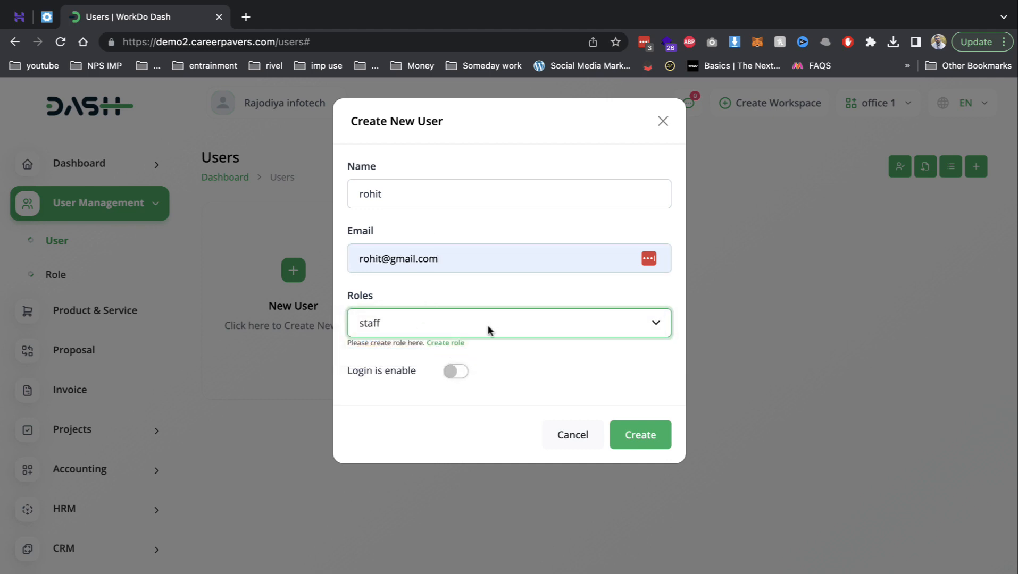
left_click(458, 373)
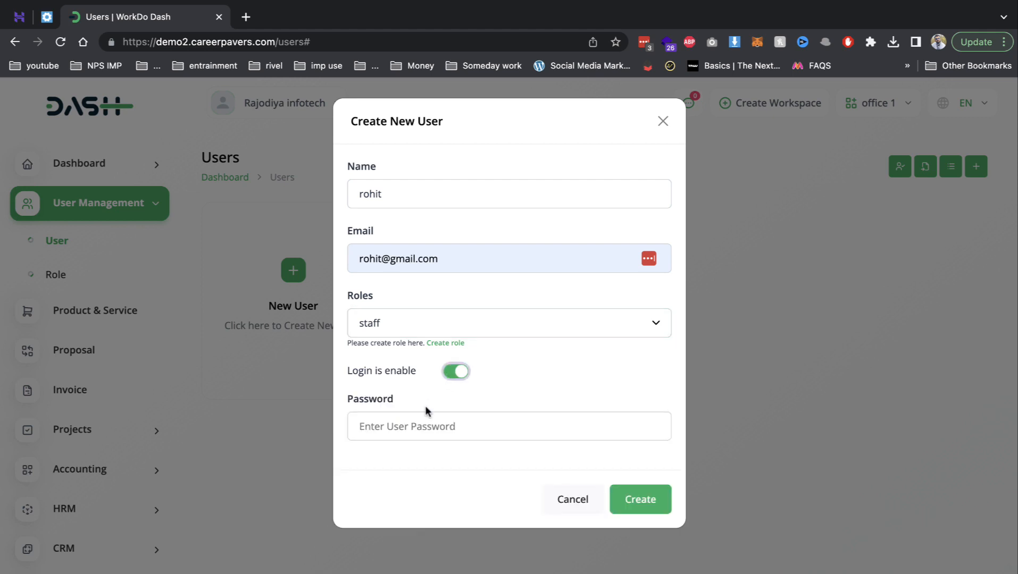
left_click(424, 418)
left_click(546, 406)
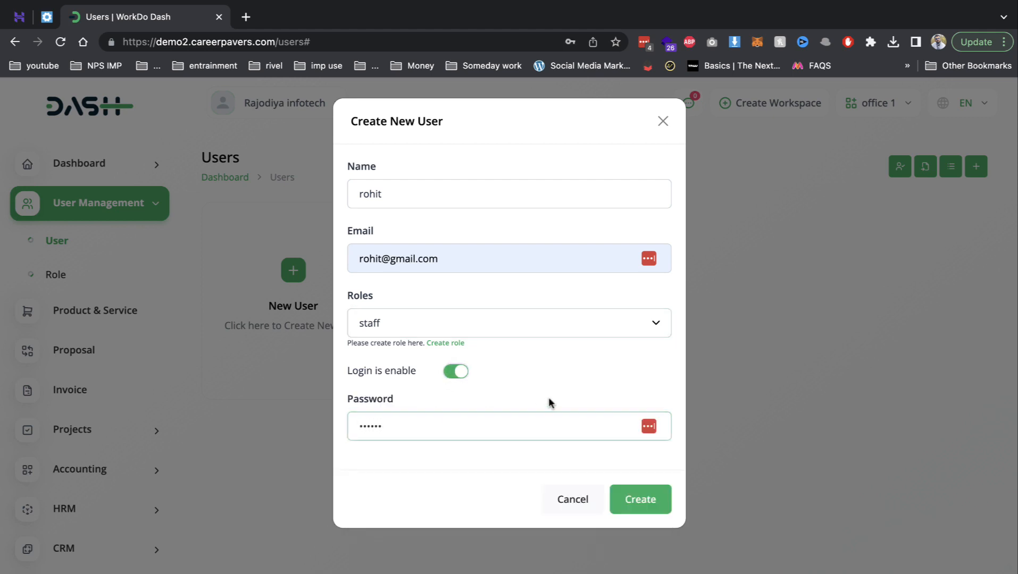
left_click(638, 496)
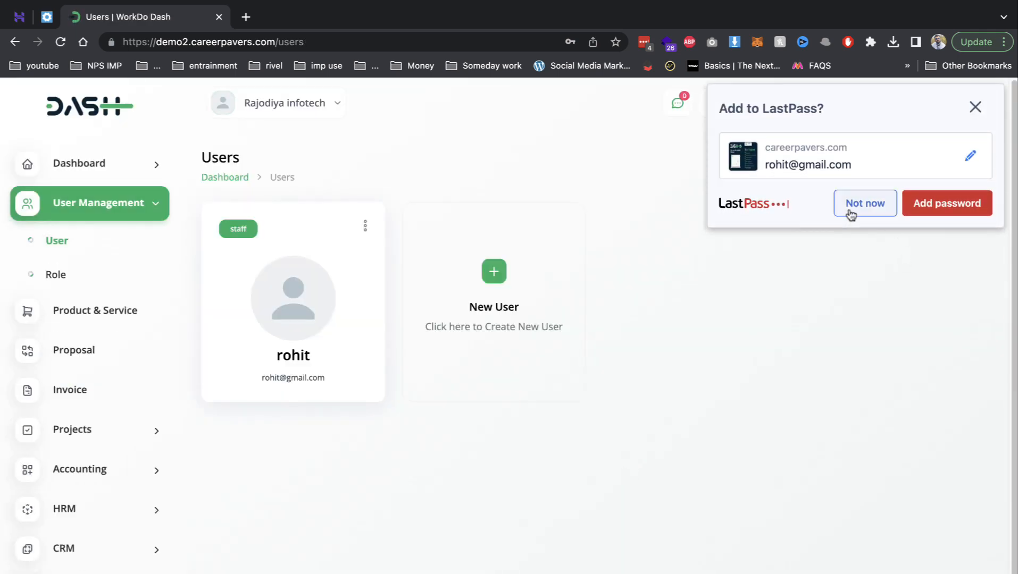
left_click(851, 213)
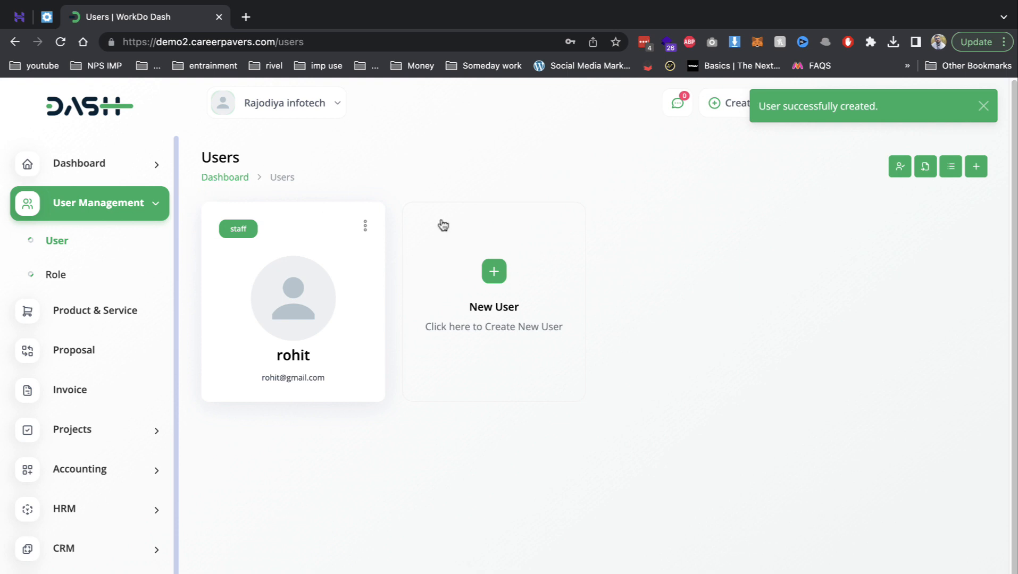
- Switch to workspace 2 and view its Users list
left_click(983, 106)
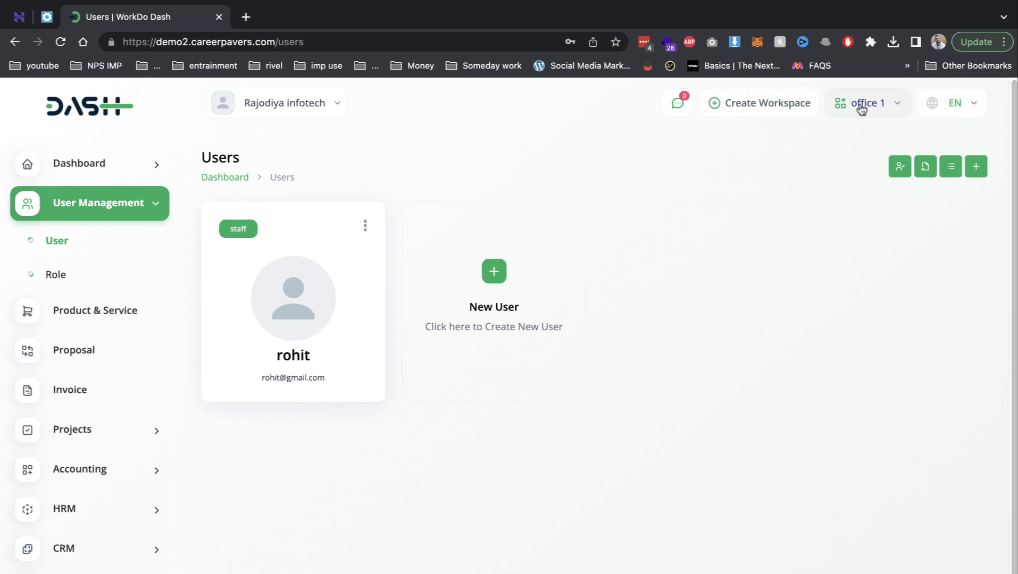
left_click(862, 107)
left_click(795, 215)
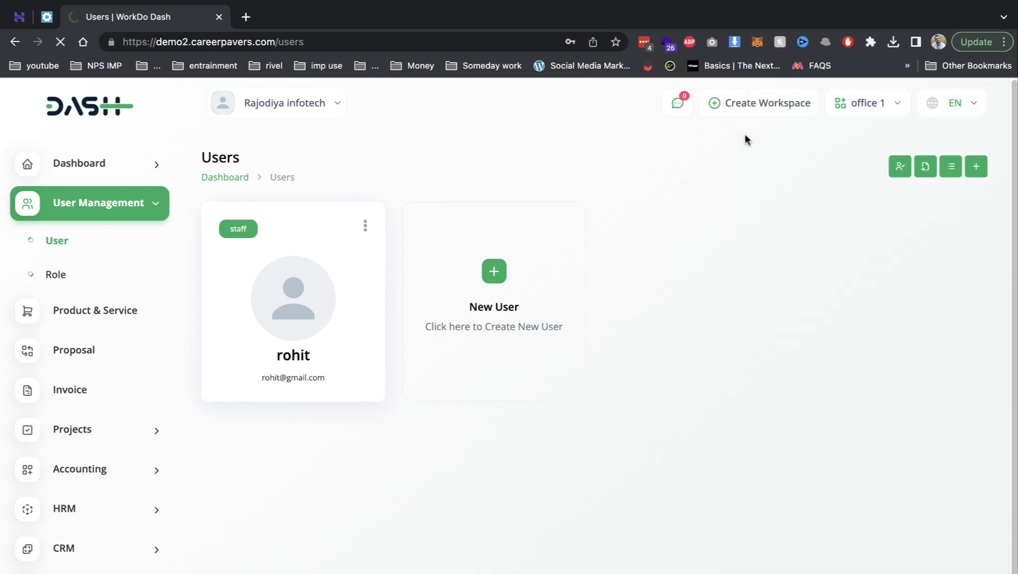
left_click(73, 372)
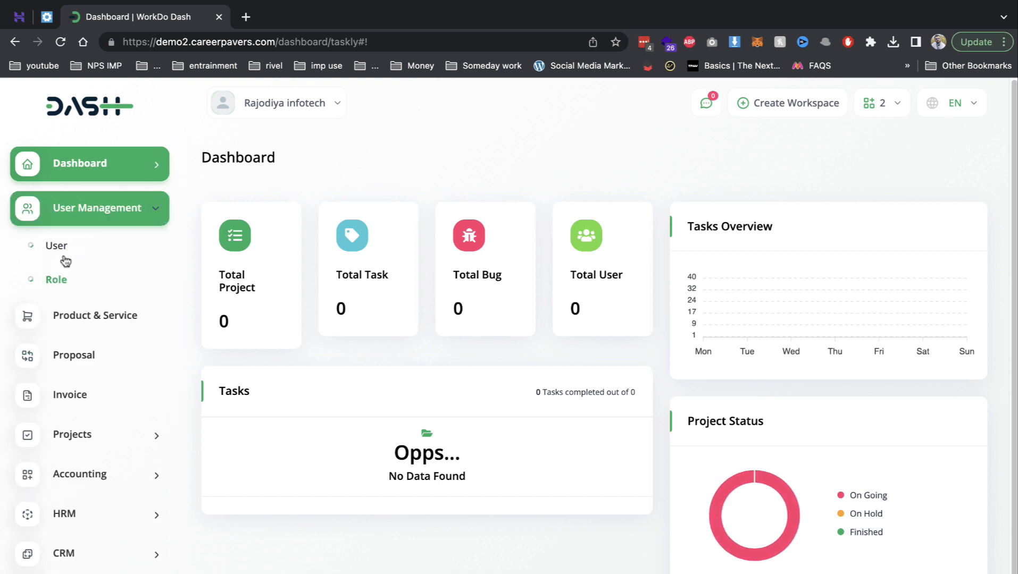
left_click(61, 244)
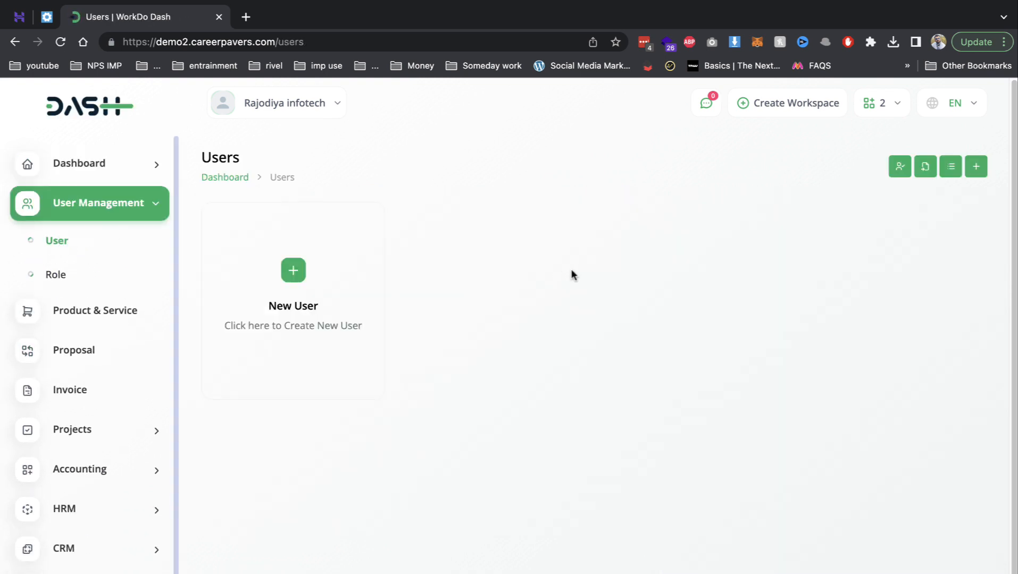
- Switch back to office 1 and open Product & Service
left_click(878, 104)
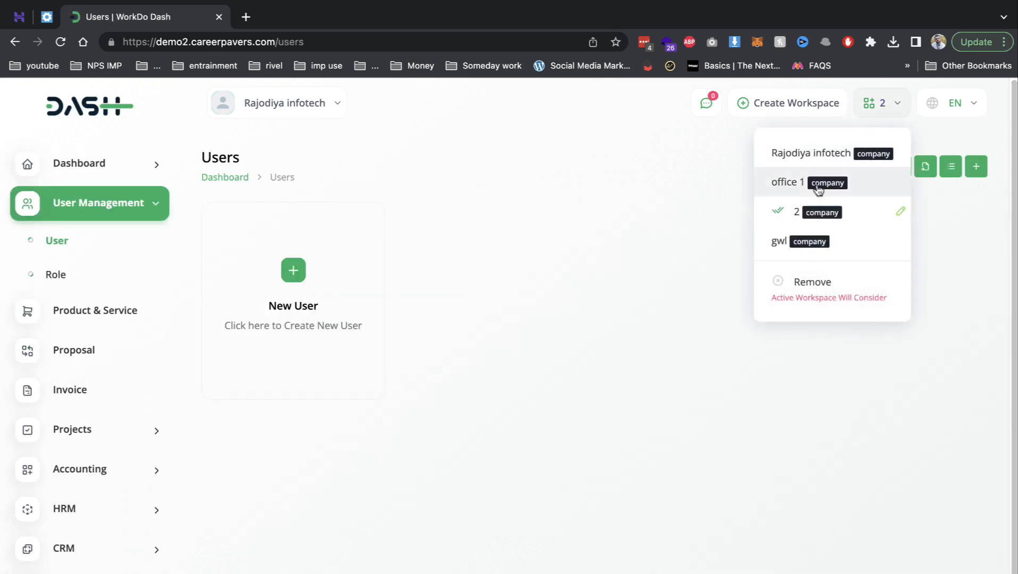
left_click(818, 187)
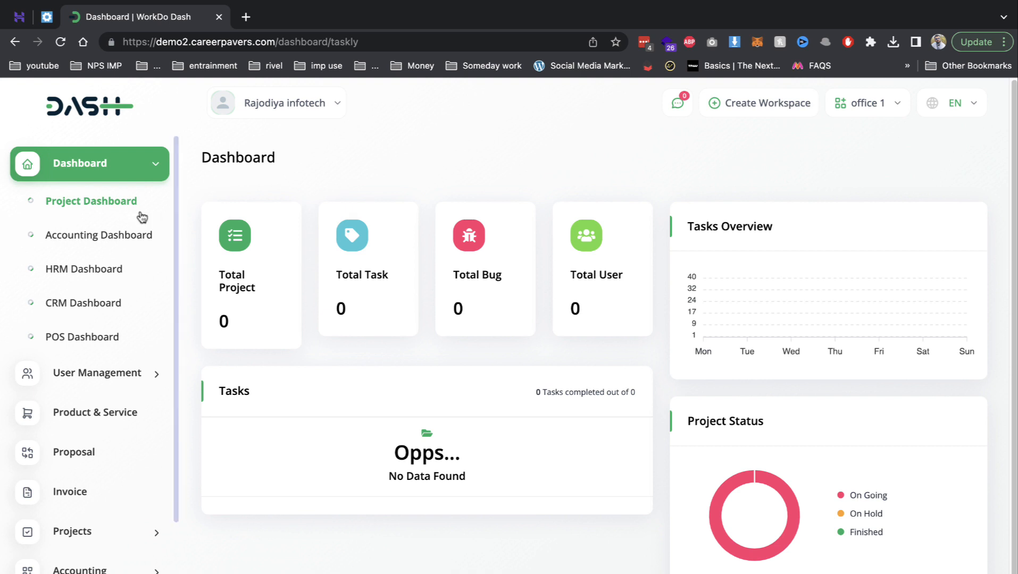
left_click(109, 374)
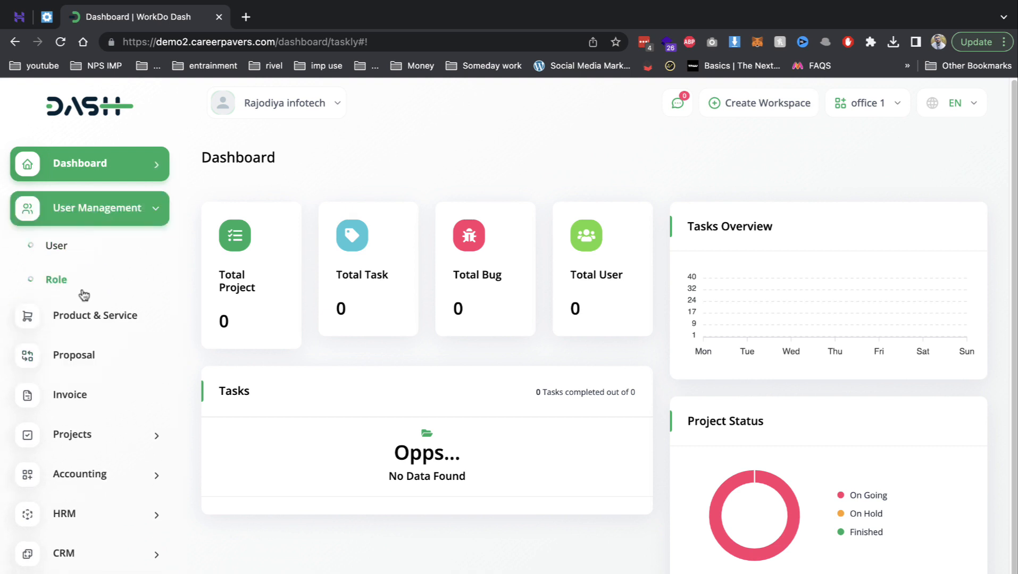
left_click(96, 315)
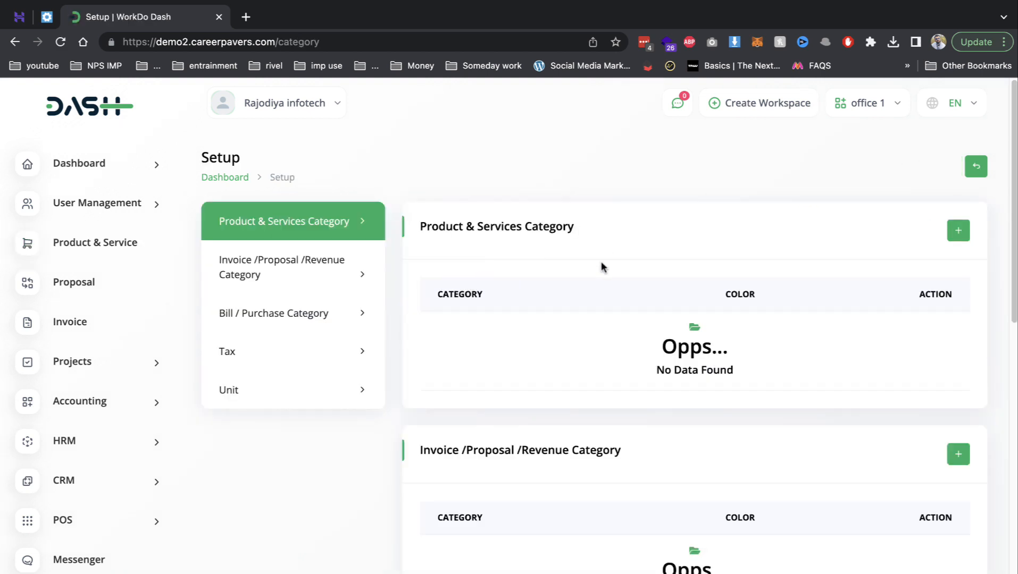
- Add a Product & Services category named 'service' with a dark red colour
left_click(957, 231)
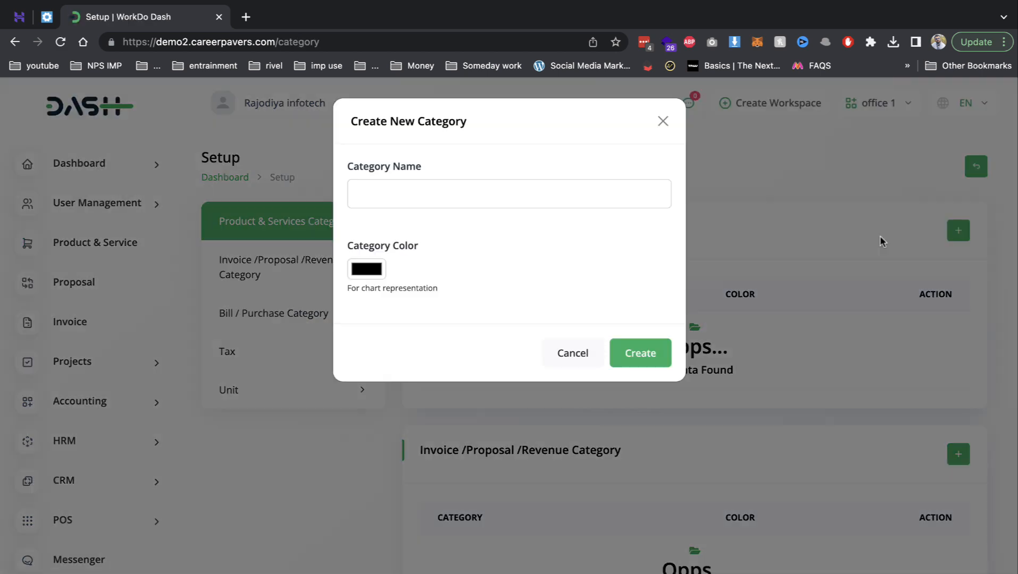
left_click(388, 181)
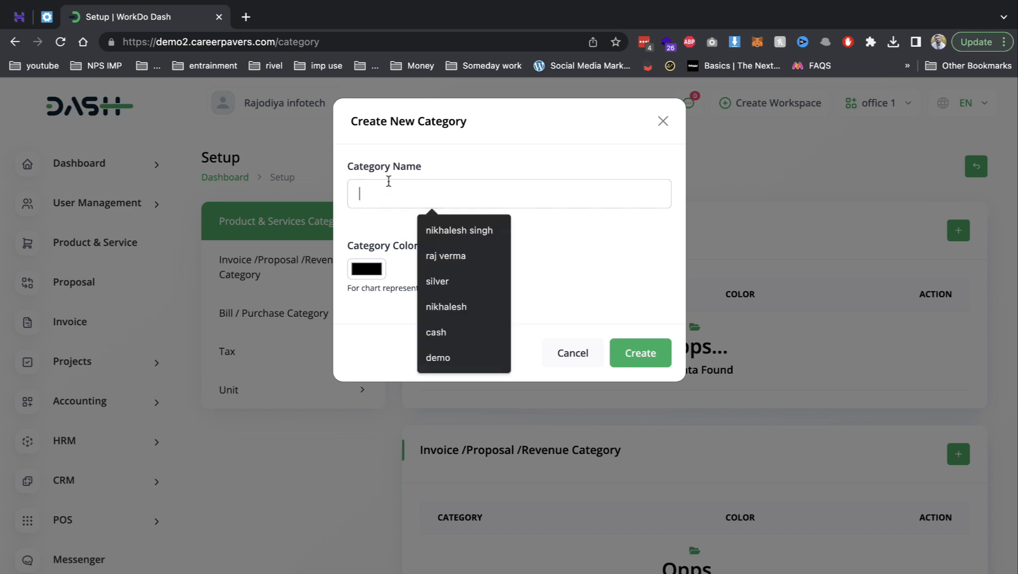
type("ser")
key("Down")
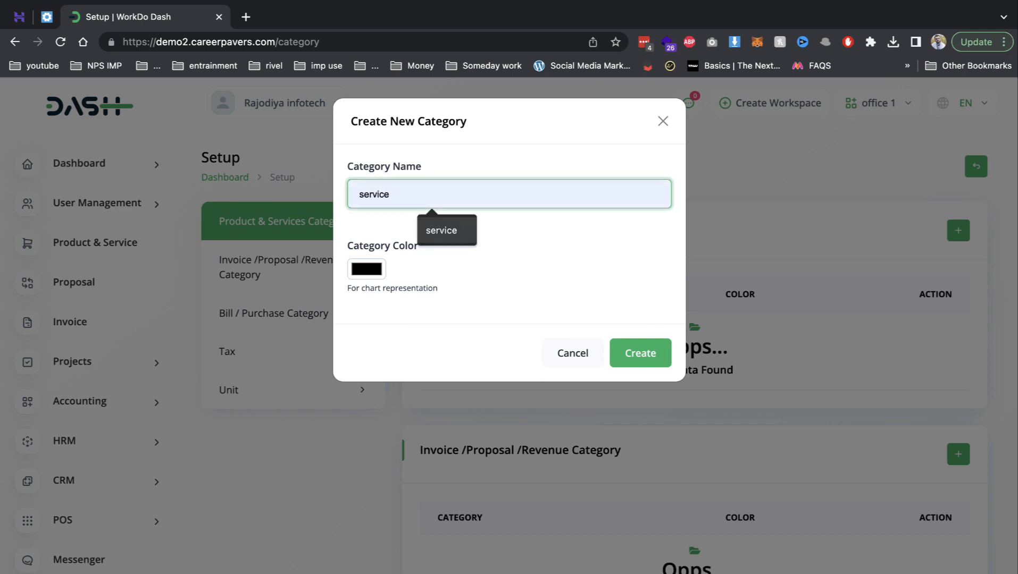
key("Return")
left_click(367, 269)
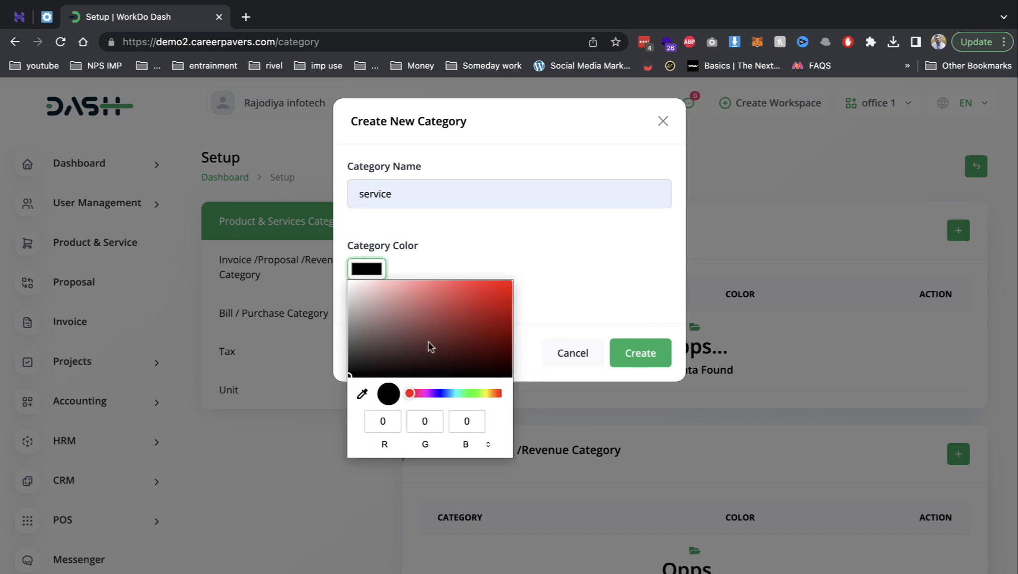
left_click(428, 343)
left_click(585, 321)
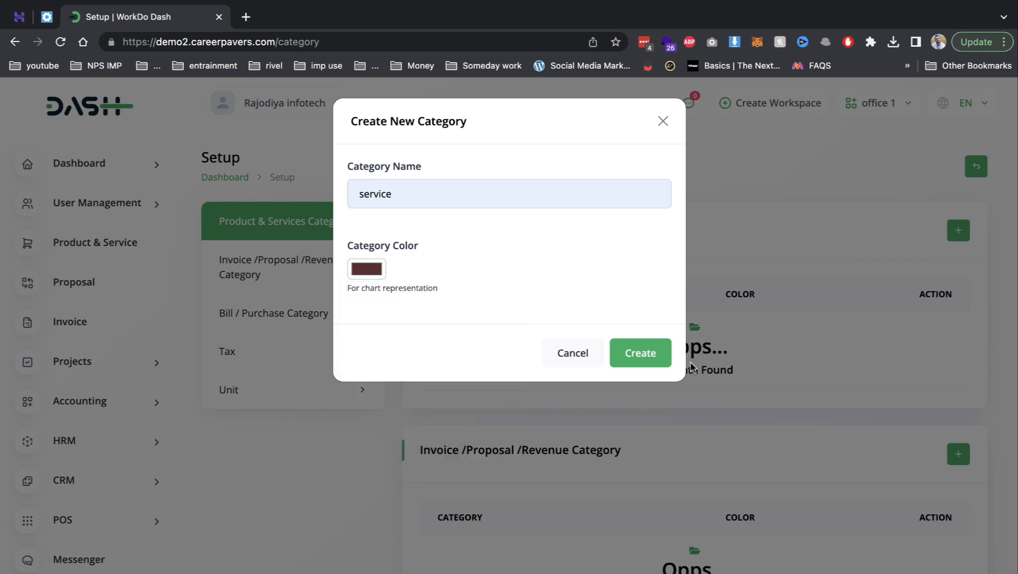
left_click(664, 354)
scroll(628, 428, "down", 2)
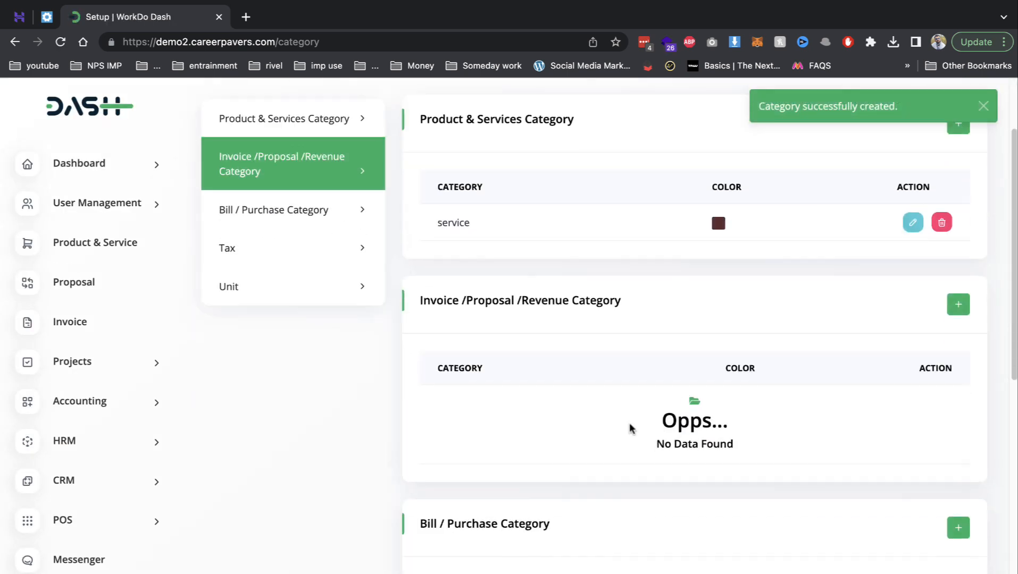
- Add an 'invoice' category under Invoice/Proposal/Revenue
left_click(956, 307)
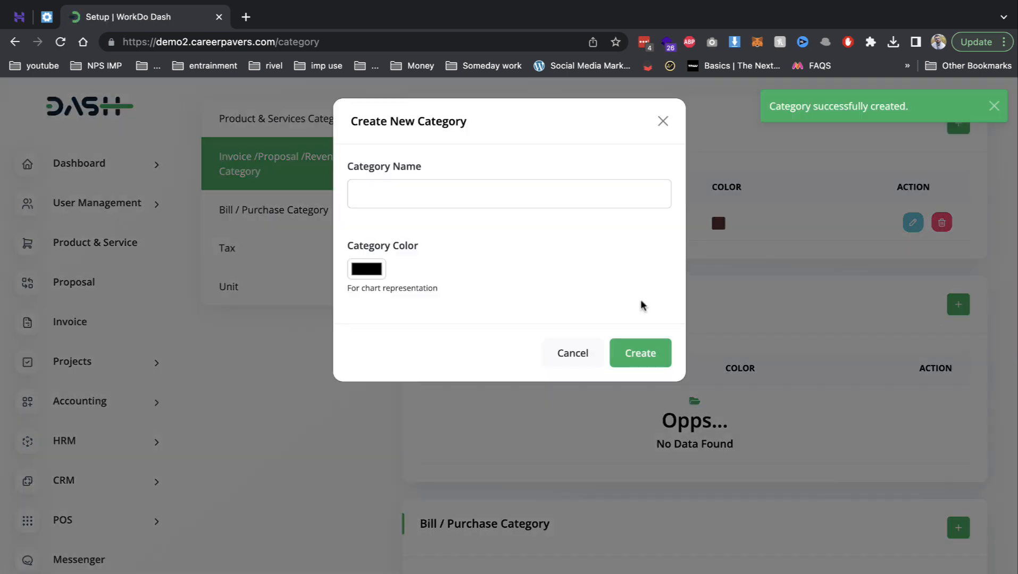
left_click(420, 197)
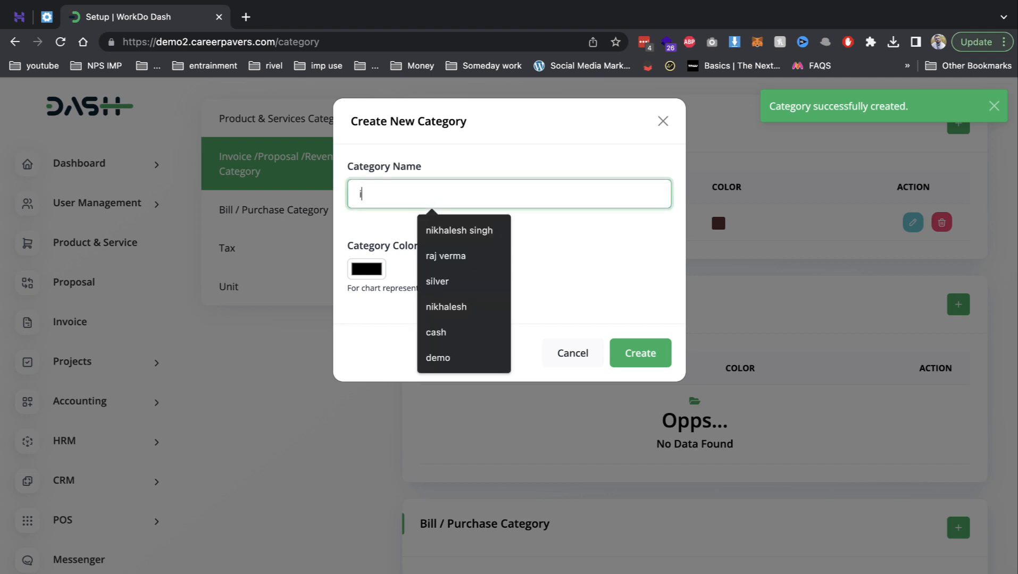
type("invoice")
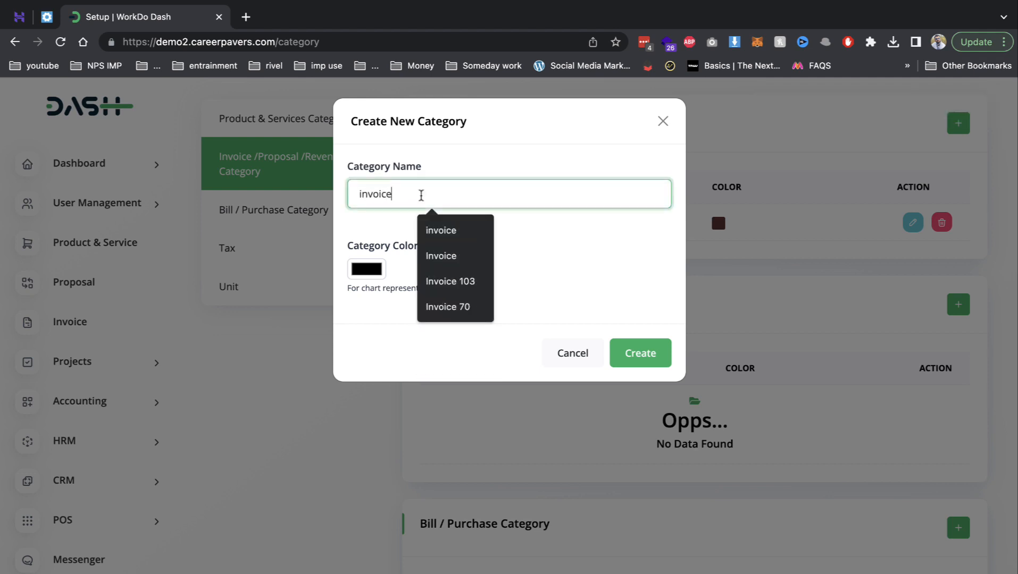
left_click(457, 229)
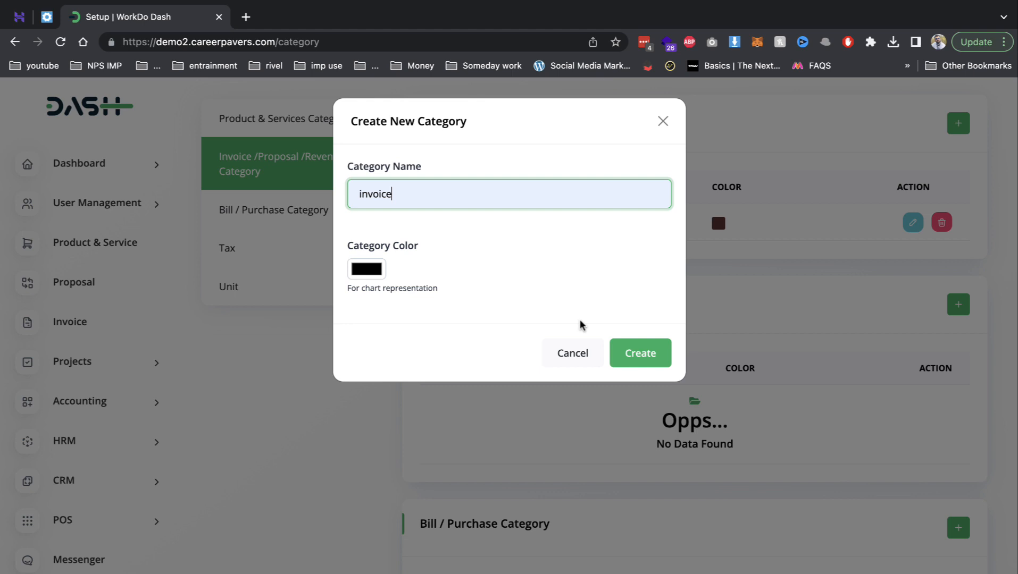
left_click(626, 355)
- Add a 'bill' category under Bill/Purchase
scroll(651, 479, "down", 5)
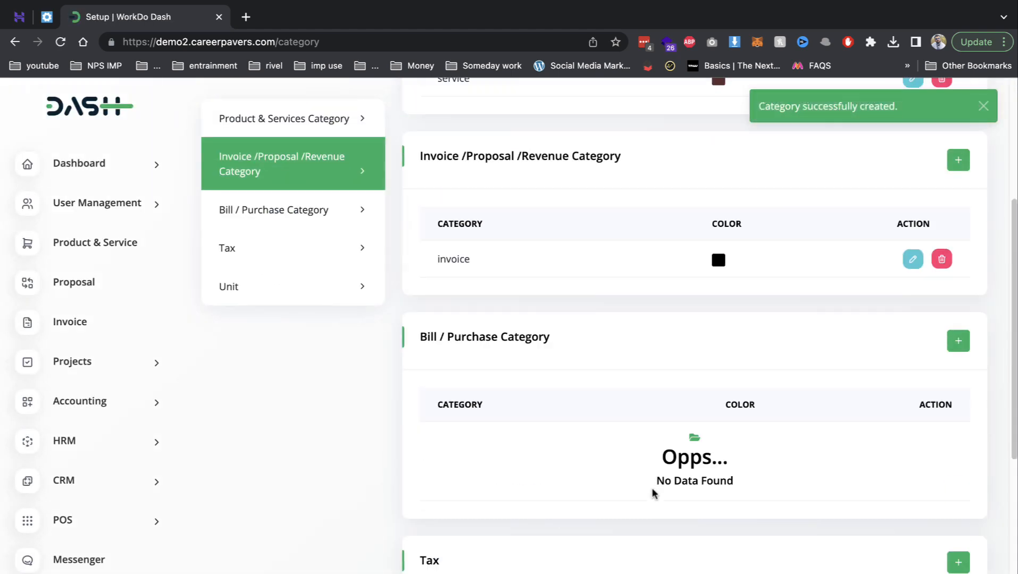
left_click(957, 341)
left_click(459, 196)
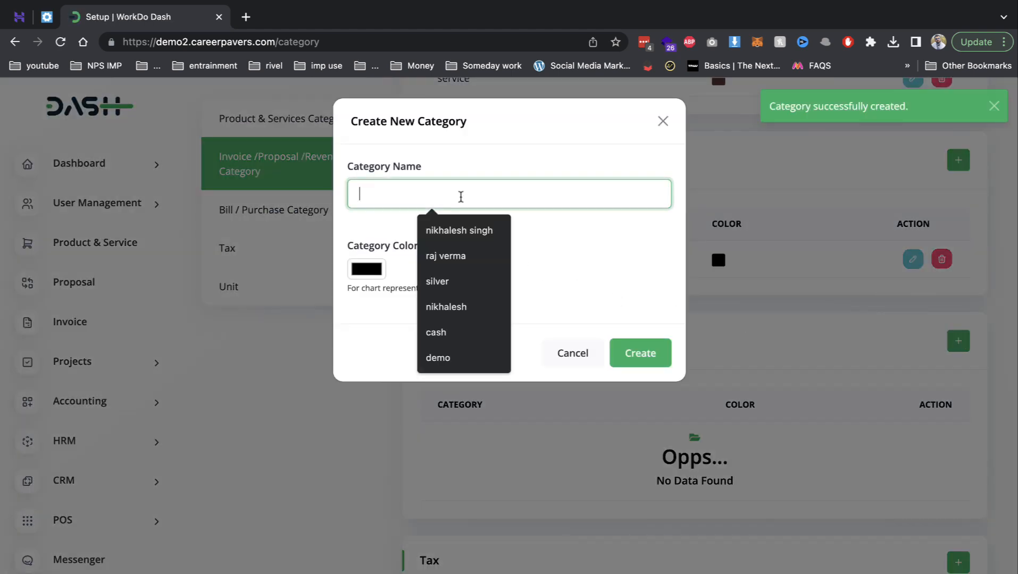
type("bill")
left_click(638, 353)
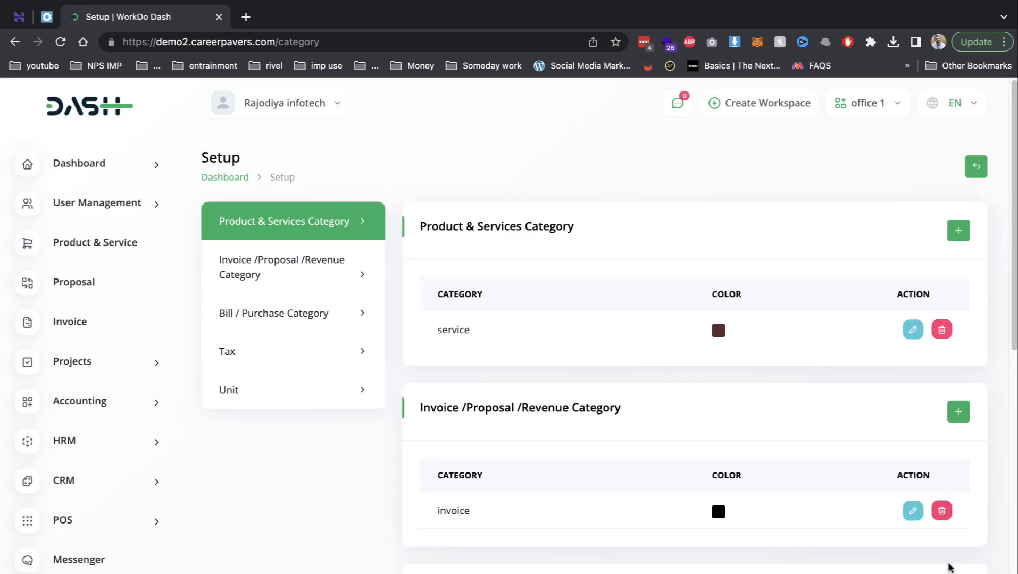
- Add a 'gst' Bill/Purchase category, then delete it again
left_click(957, 568)
left_click(443, 194)
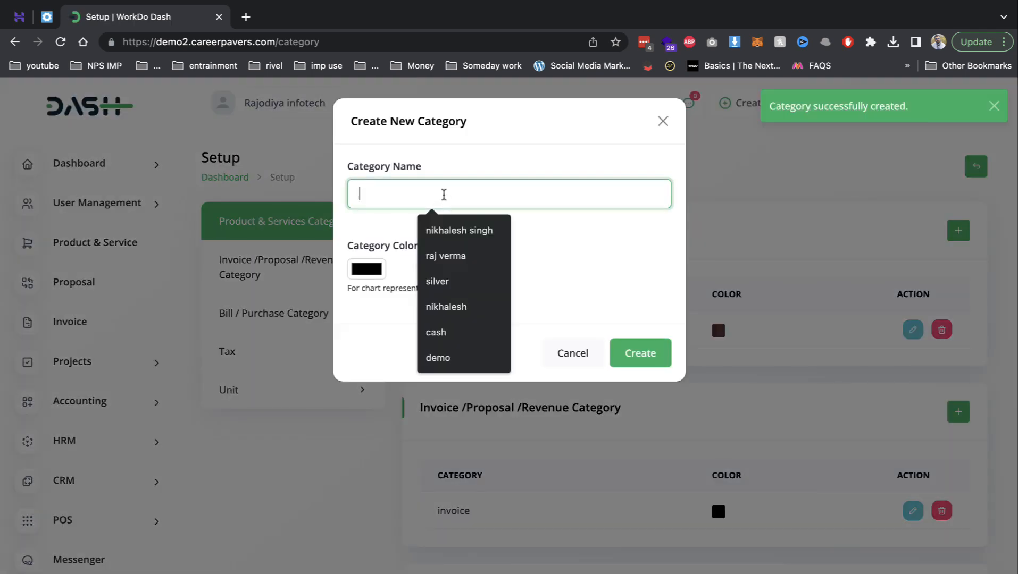
type("gst")
left_click(643, 354)
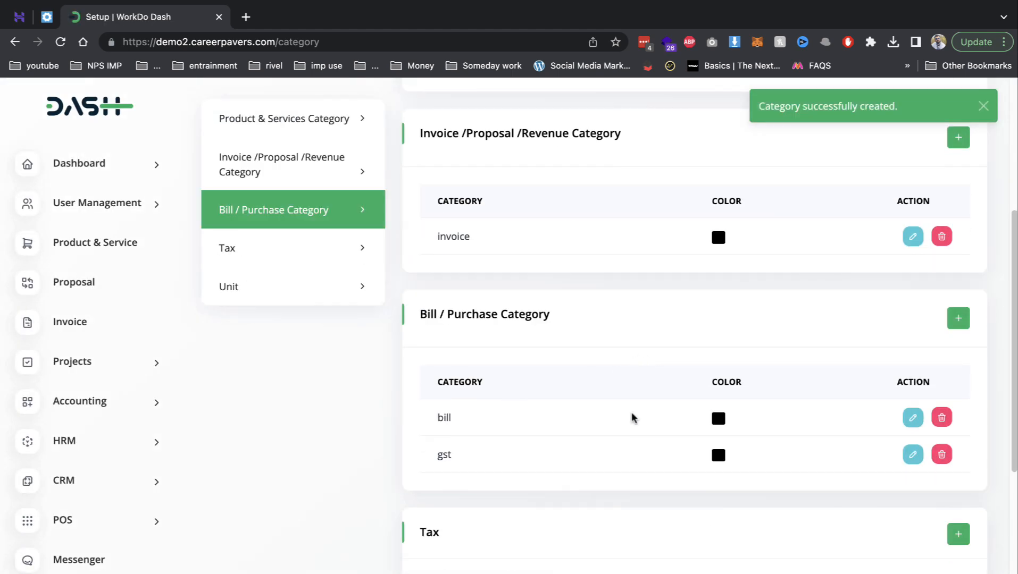
scroll(931, 505, "down", 3)
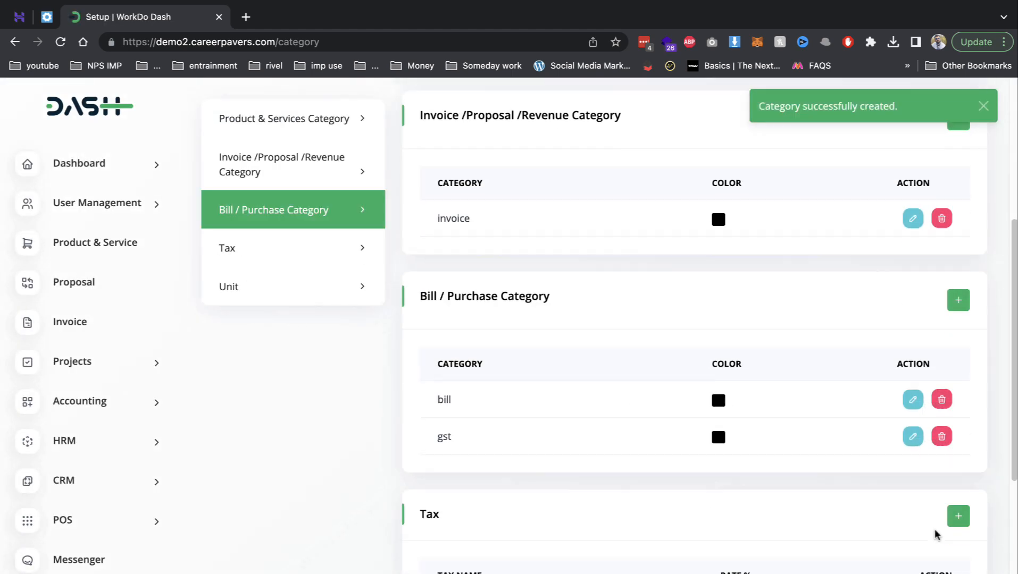
left_click(941, 334)
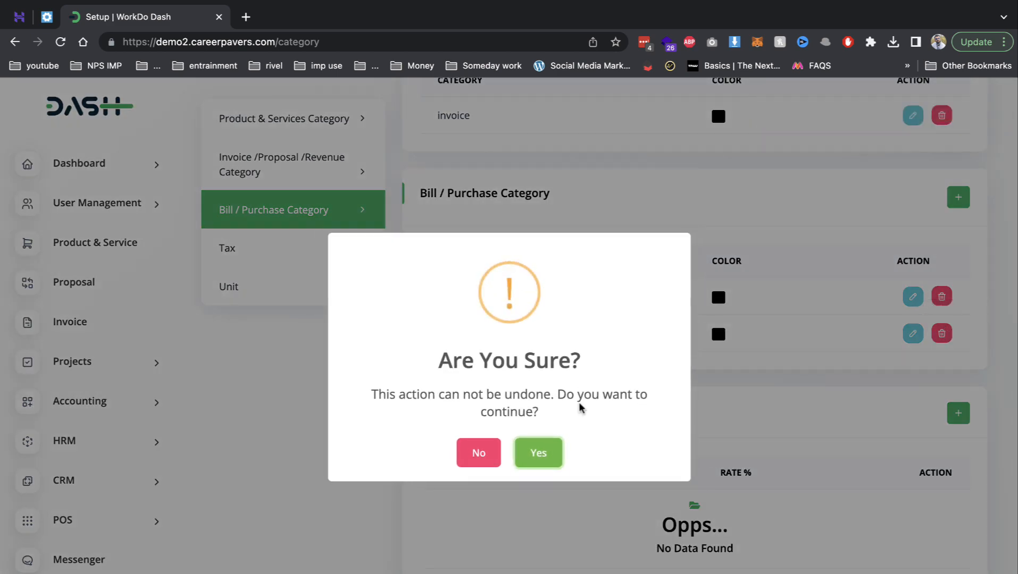
left_click(556, 454)
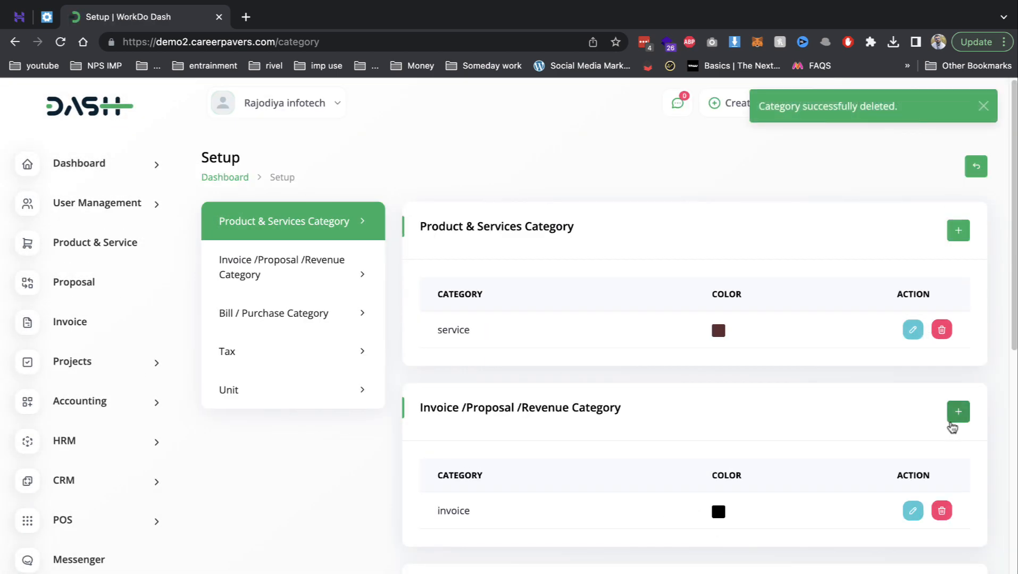
scroll(739, 492, "down", 9)
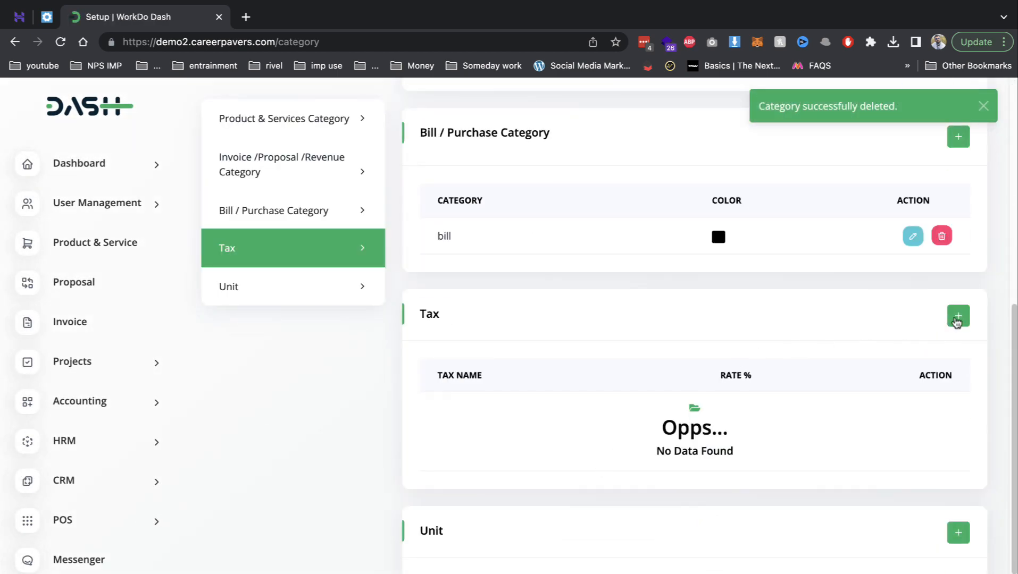
- Add a tax named gst at 18%
left_click(957, 315)
left_click(375, 195)
type("gs")
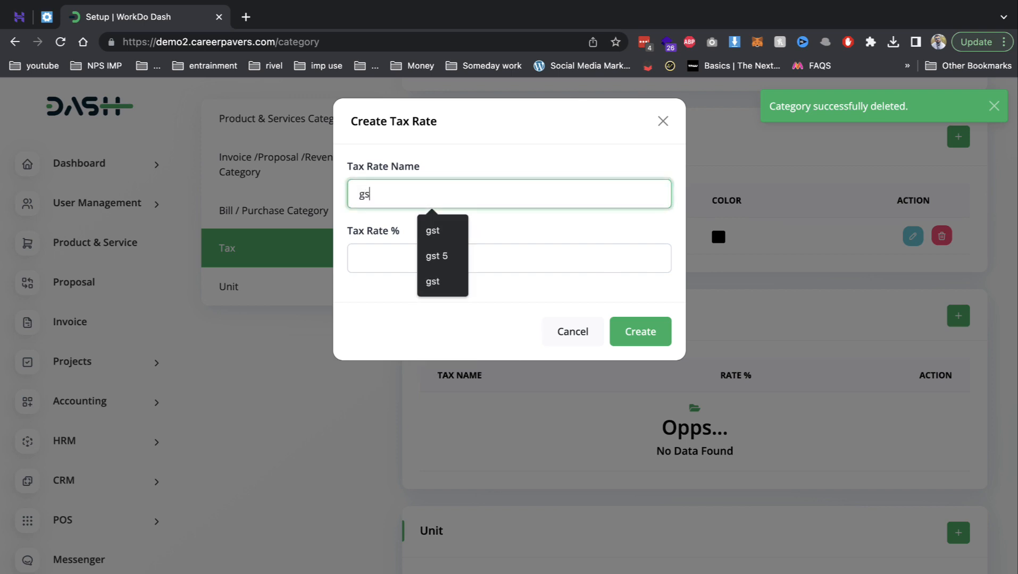
type("t")
left_click(379, 259)
type("18")
left_click(638, 332)
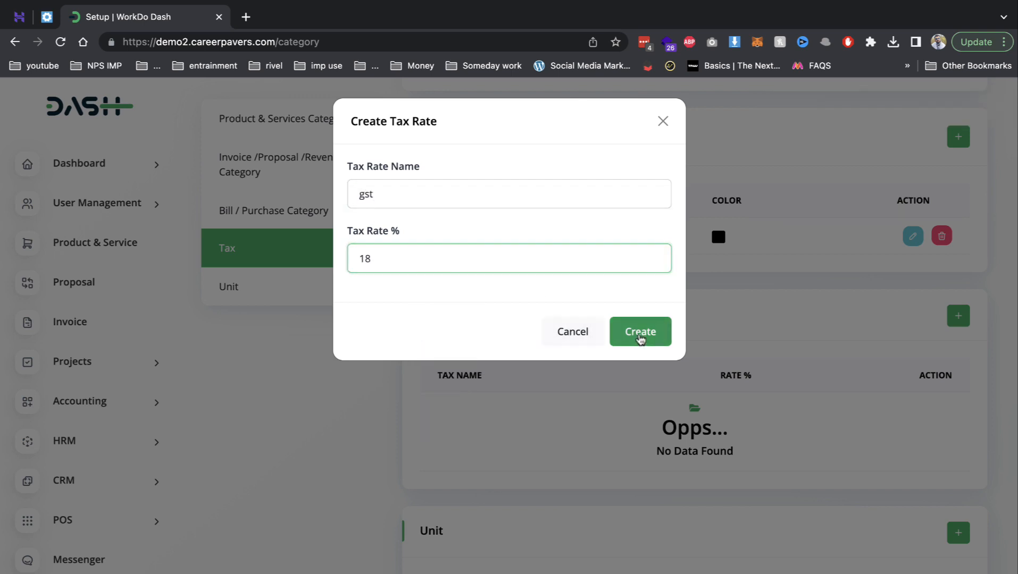
- Create a unit named 'months'
scroll(616, 383, "down", 4)
scroll(635, 398, "down", 5)
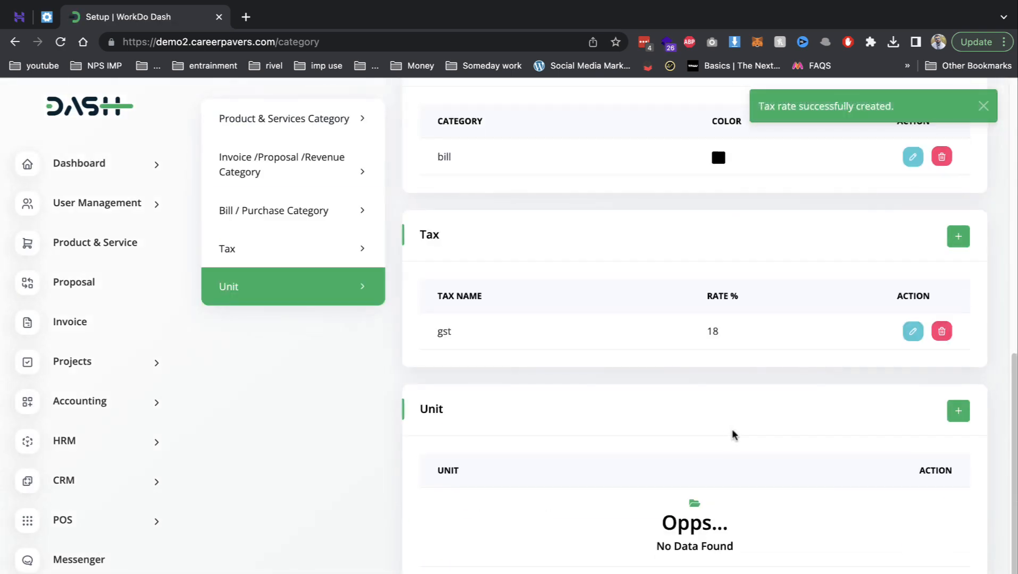
left_click(958, 412)
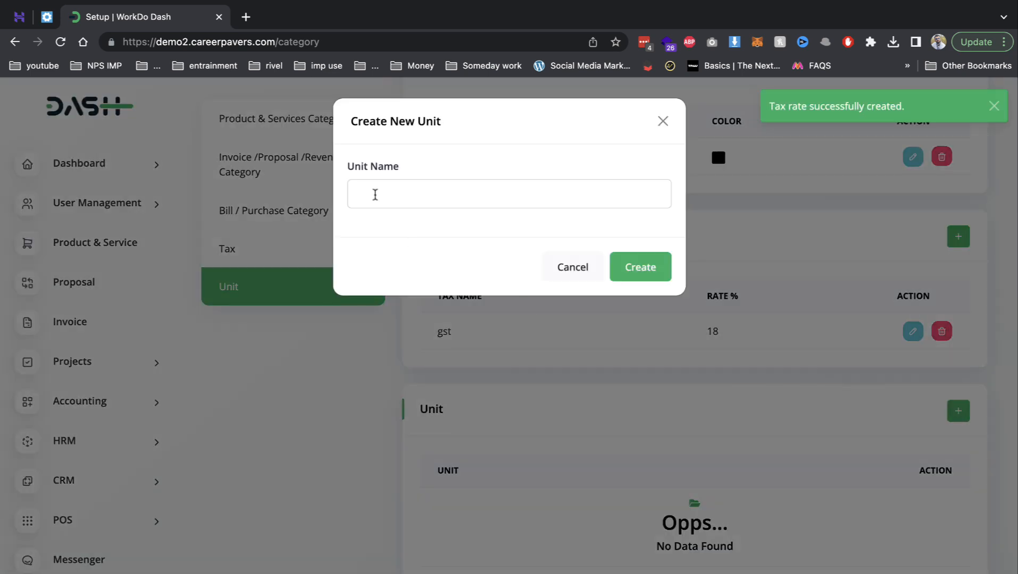
left_click(369, 189)
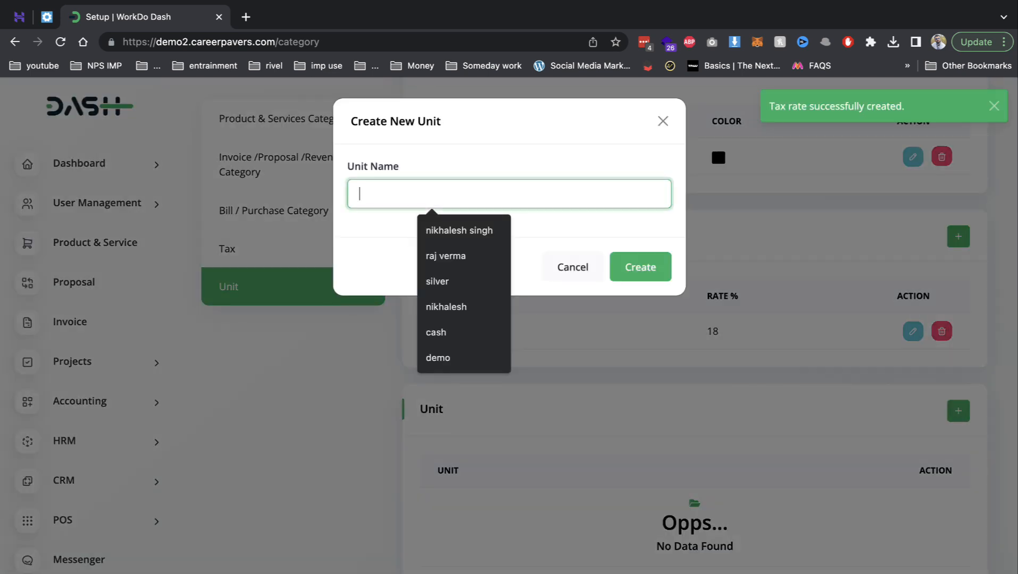
type("months")
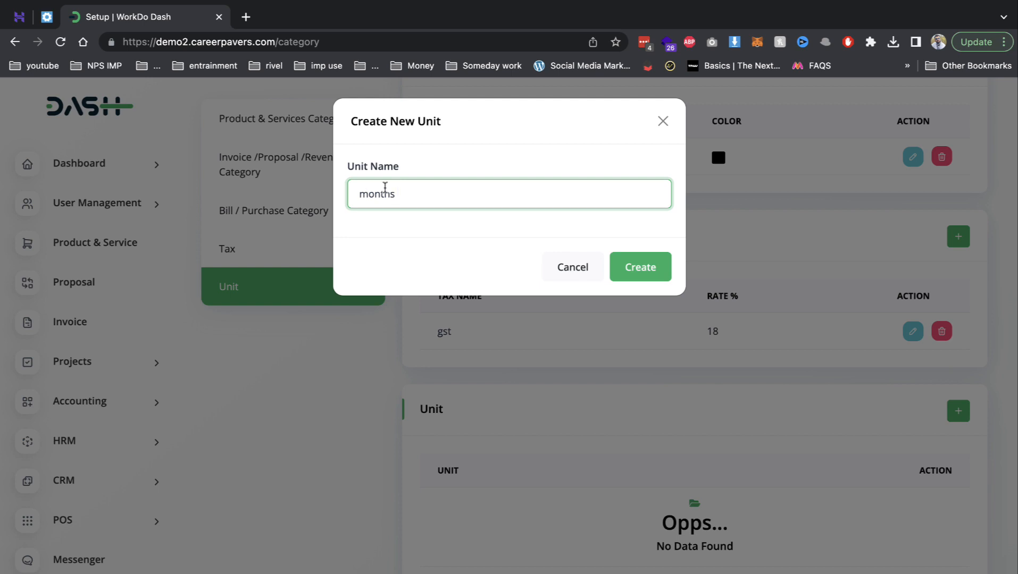
key("super+a")
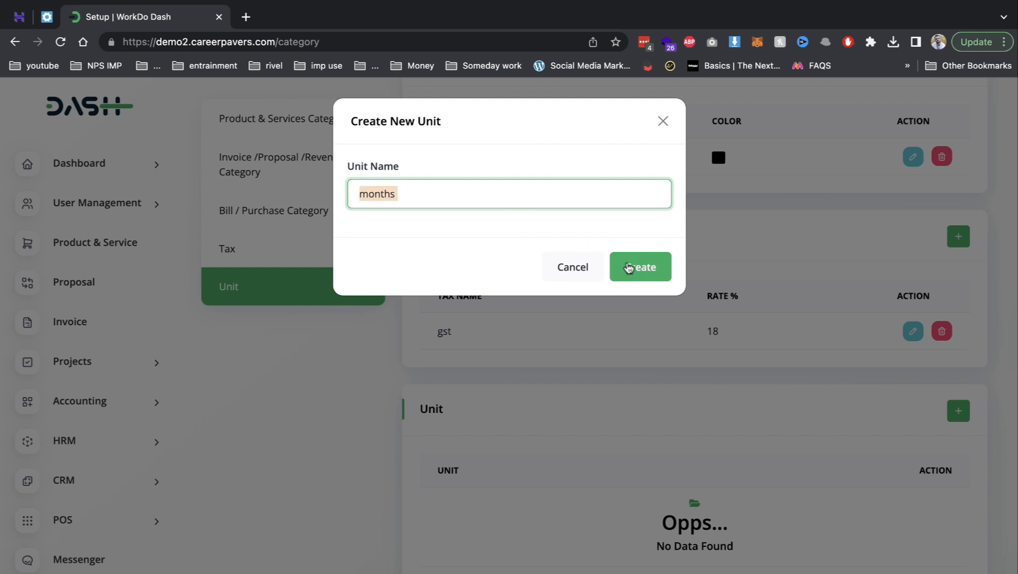
left_click(628, 267)
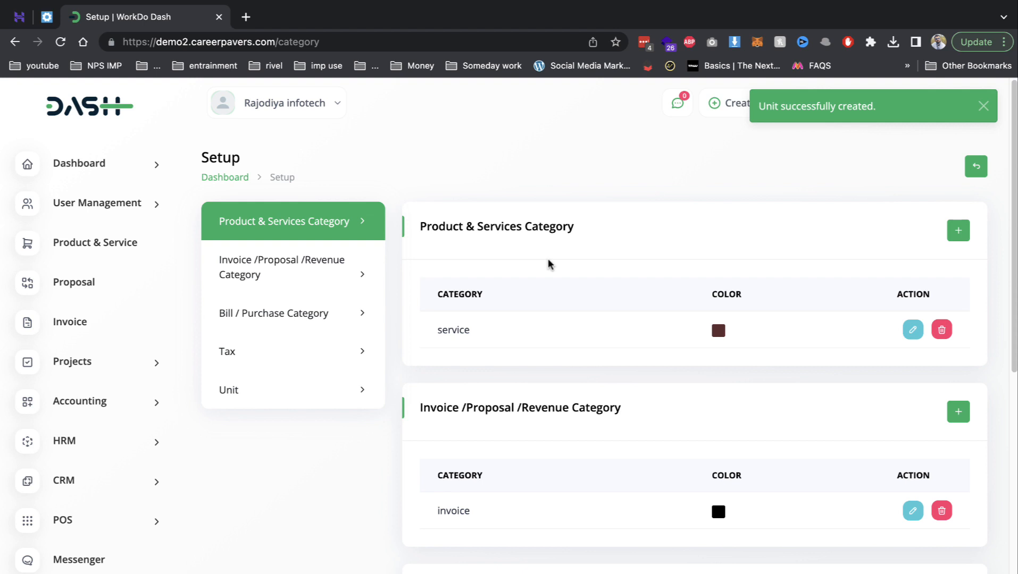
scroll(556, 260, "down", 5)
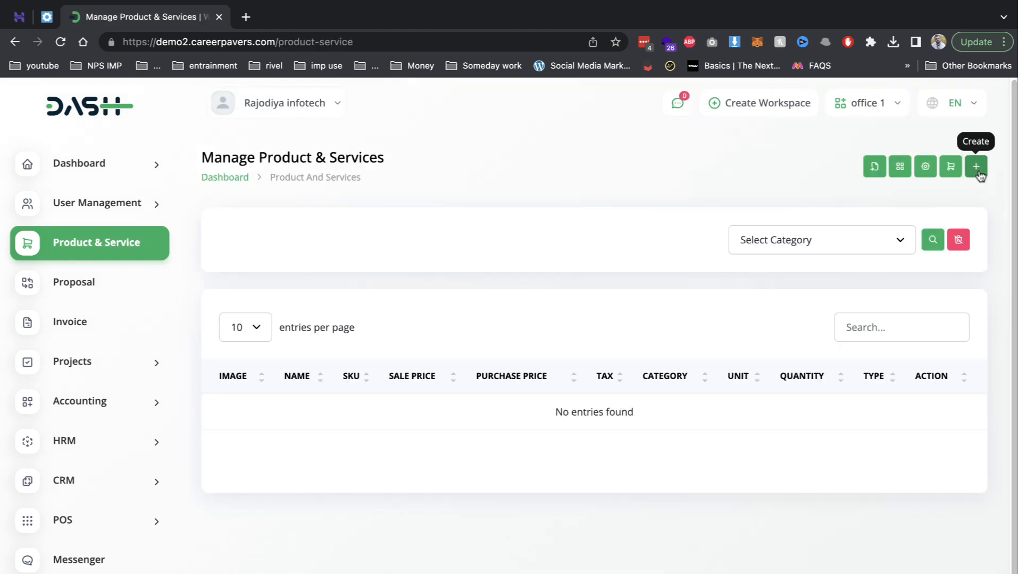
- Add a new product named seo, with SKU seo, description seo and sale price 5000
left_click(976, 167)
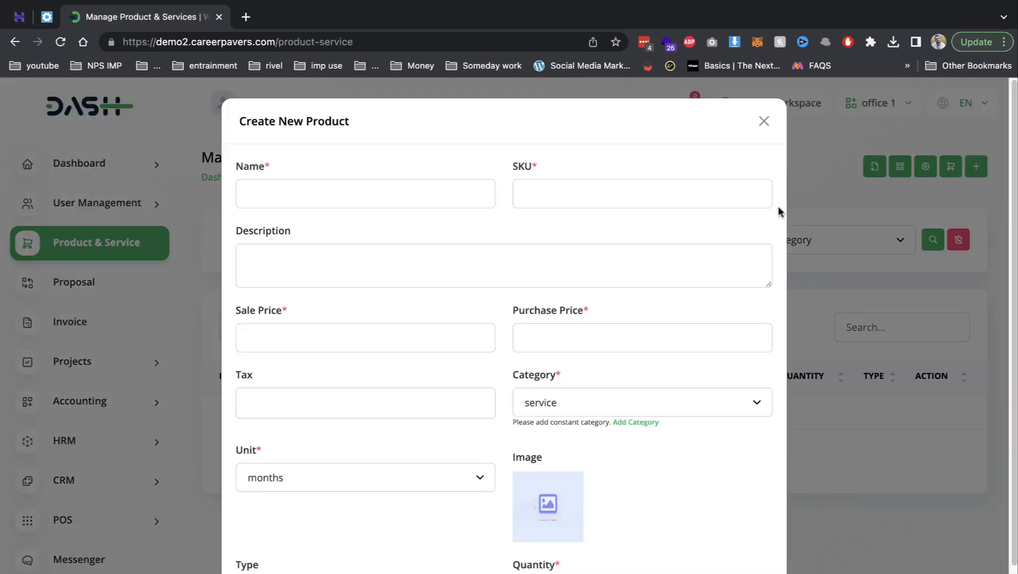
left_click(407, 190)
type("seo")
key("Tab")
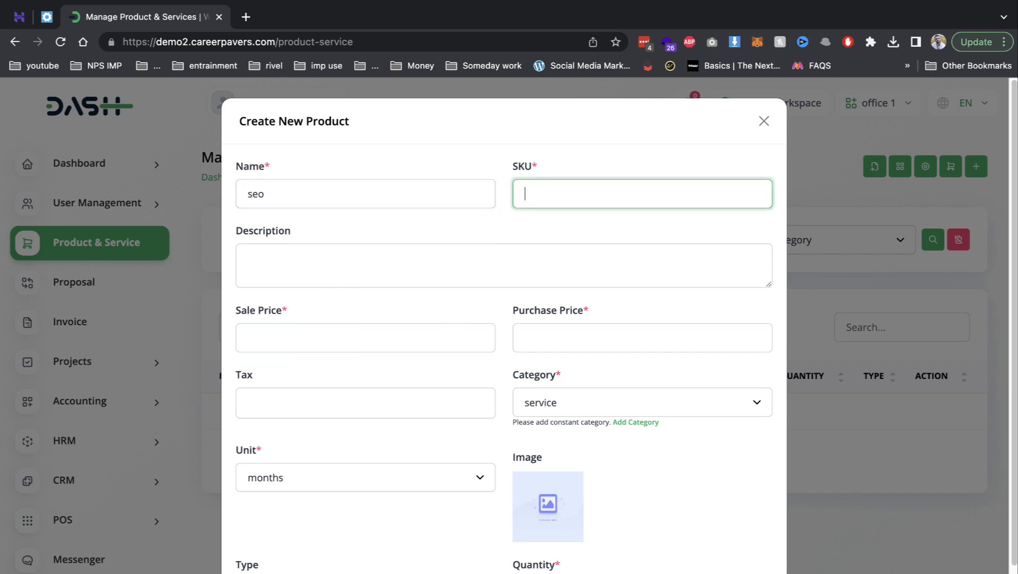
type("seo")
key("Tab")
type("seo")
key("Tab")
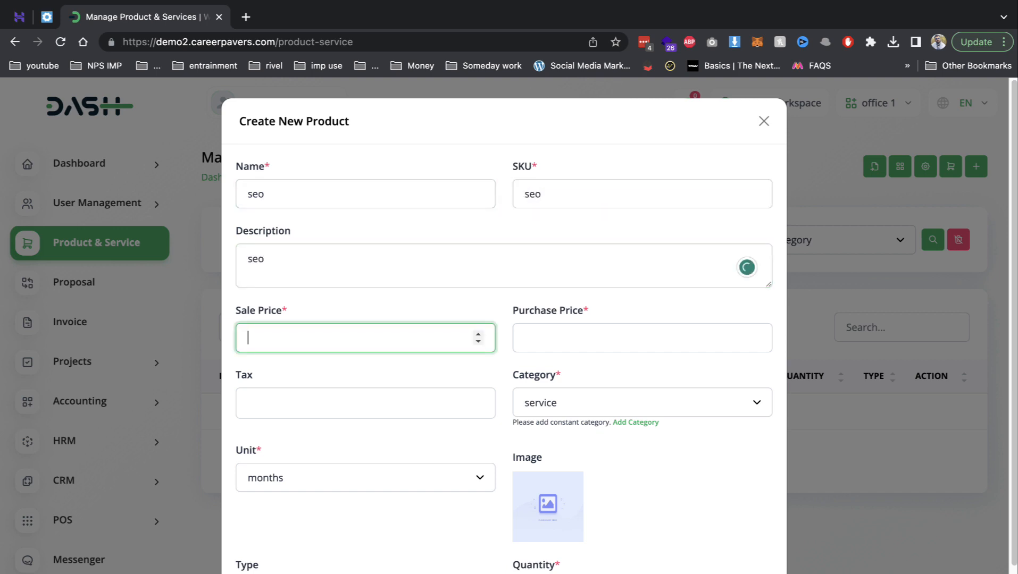
type("5000")
key("Tab")
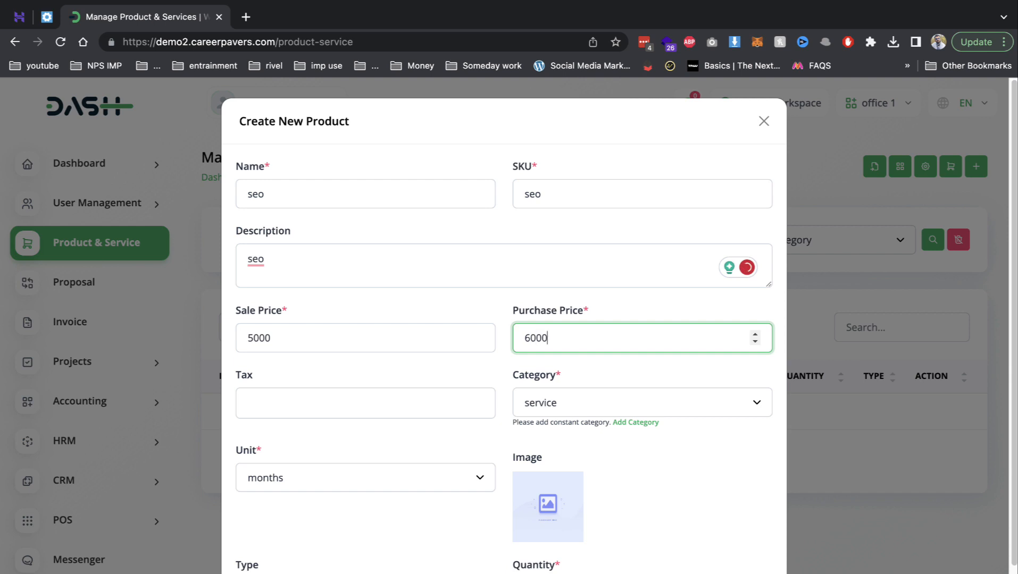
- Apply gst tax, keep the service category, and set the item type to Service
key("Tab")
key("Return")
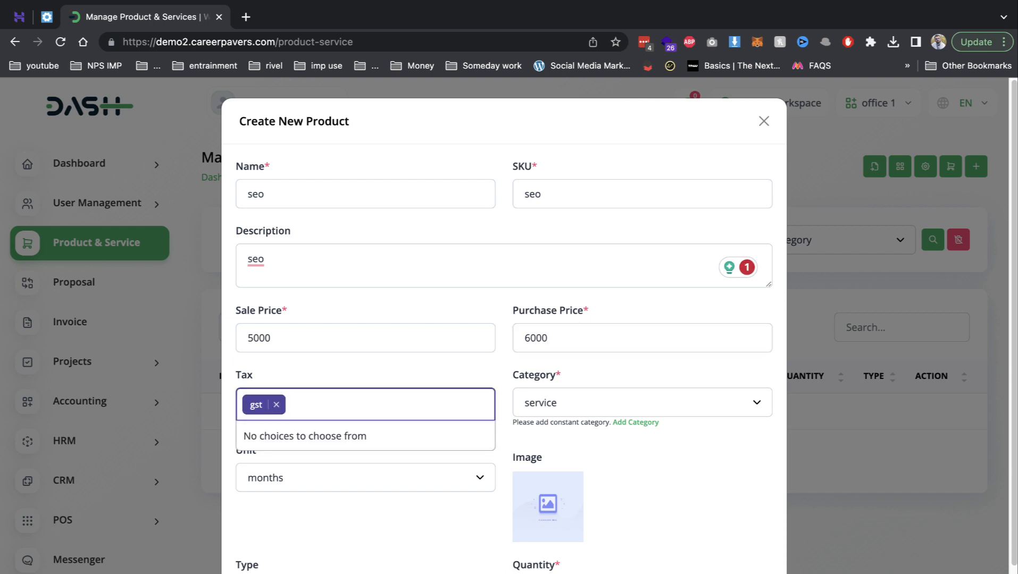
left_click(594, 402)
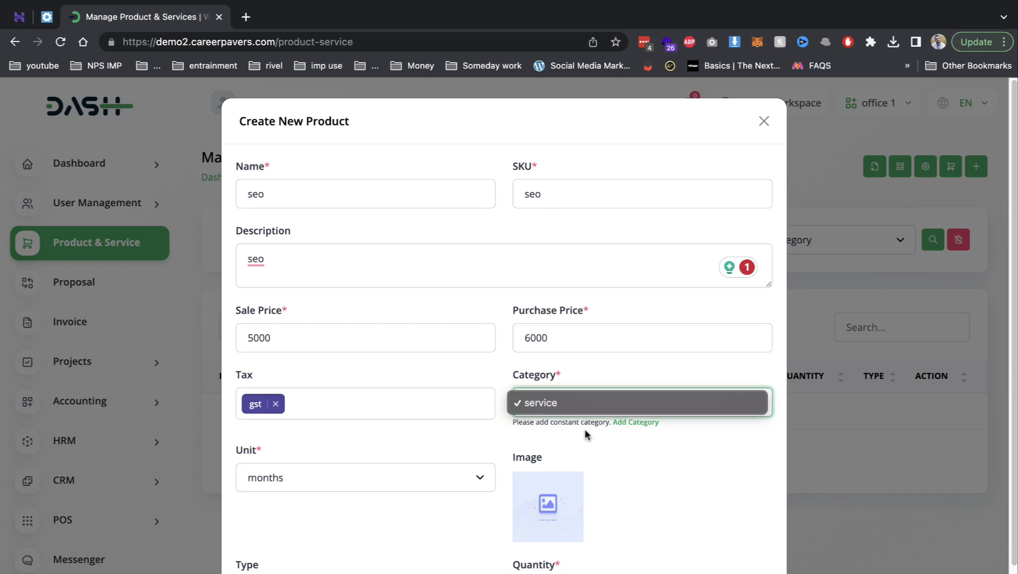
left_click(751, 402)
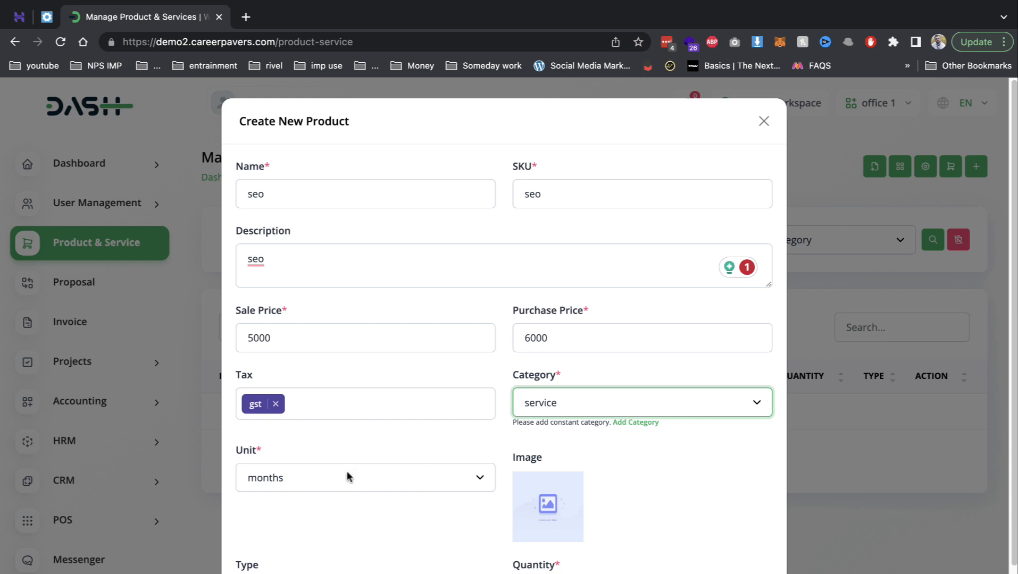
scroll(577, 520, "down", 3)
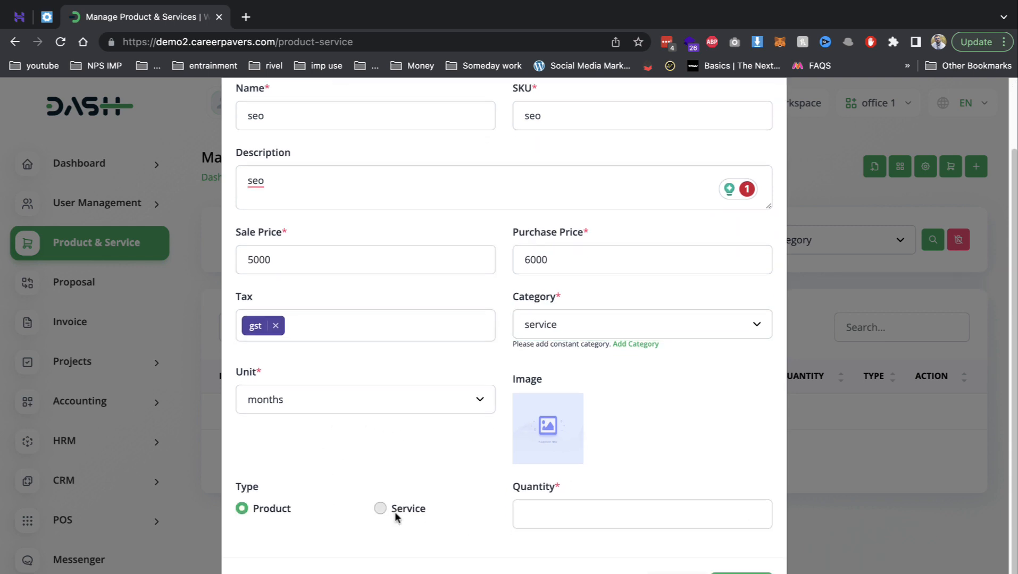
left_click(394, 512)
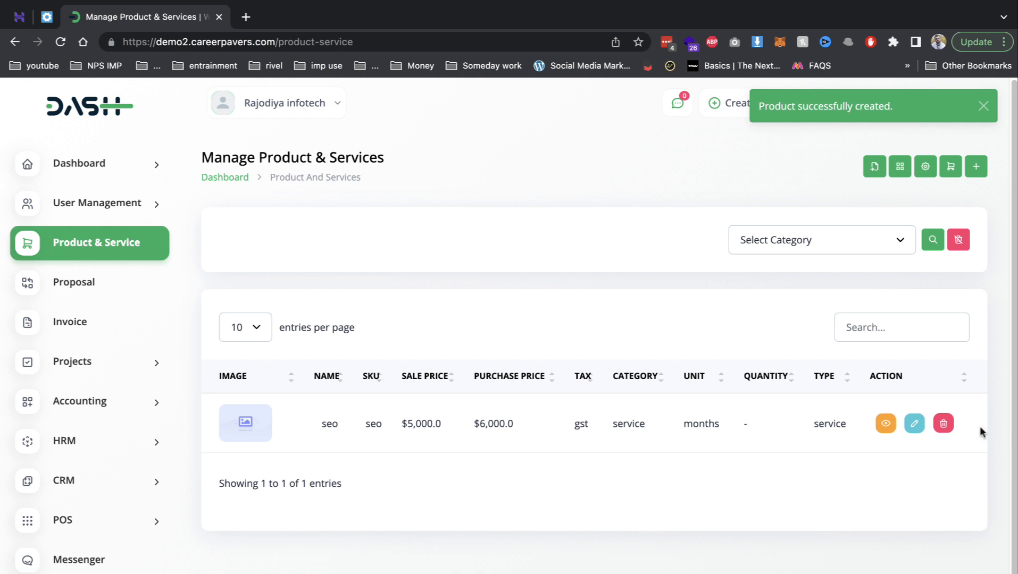
left_click(106, 294)
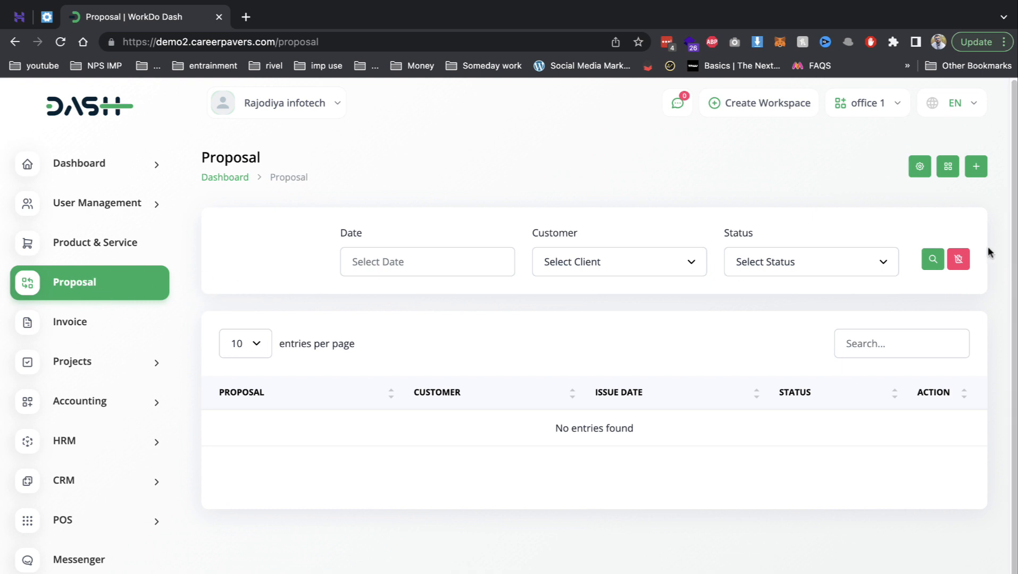
- Start a new proposal, find no customers to choose, and go add a customer first
left_click(976, 171)
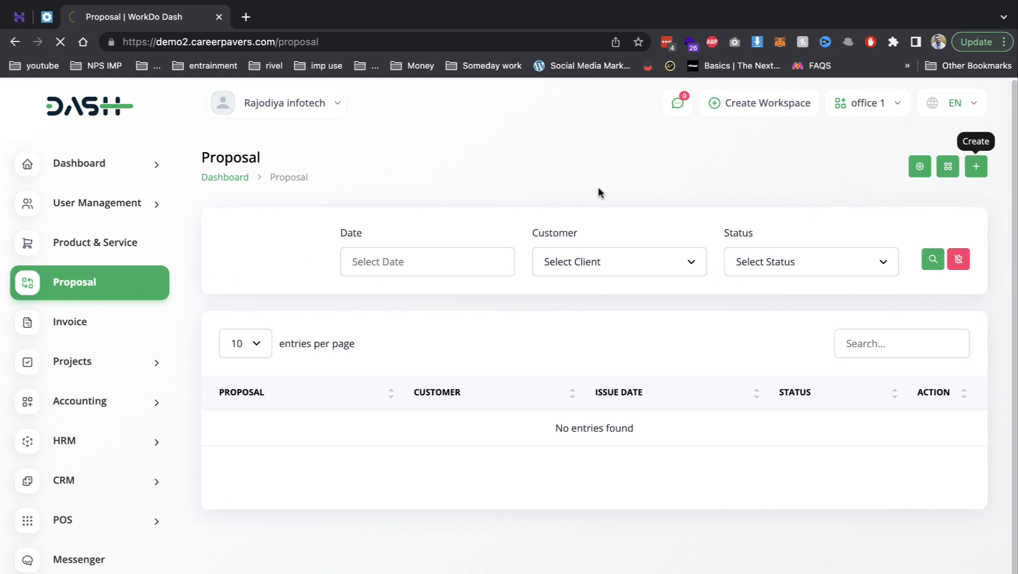
left_click(363, 254)
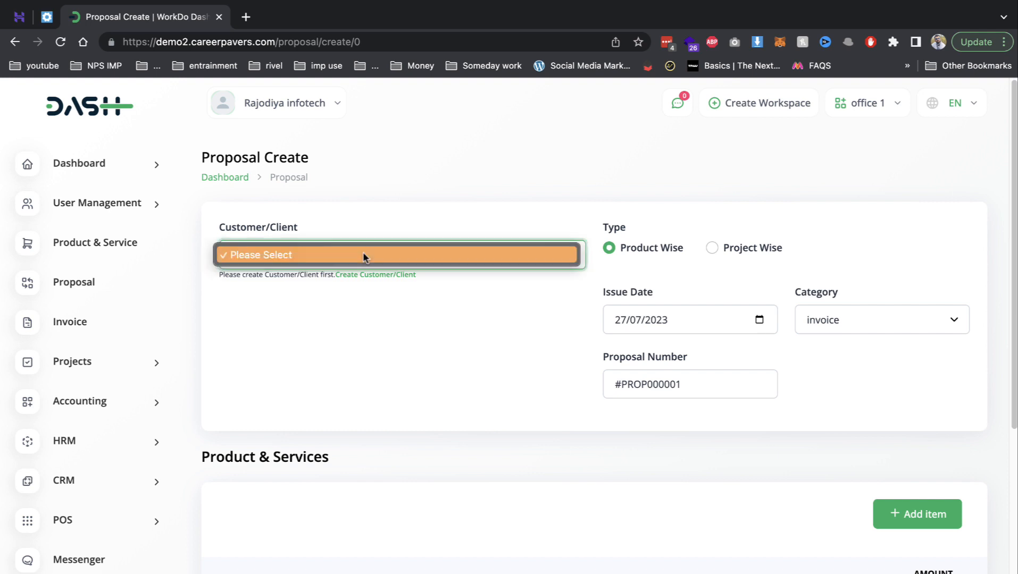
left_click(373, 282)
left_click(383, 275)
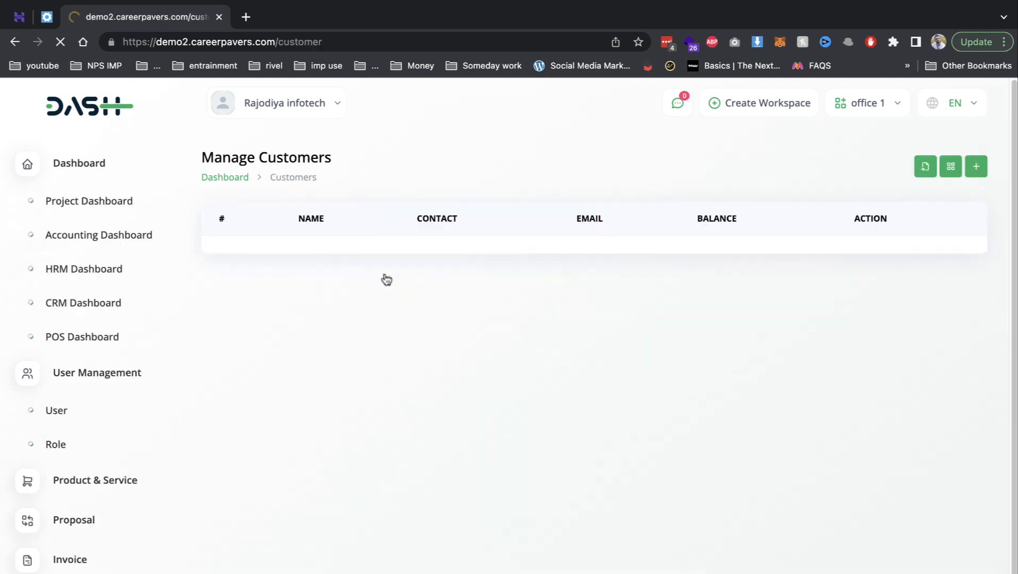
- Fill the new customer's basic info: autofilled name and e-mail, contact number and login password
left_click(975, 166)
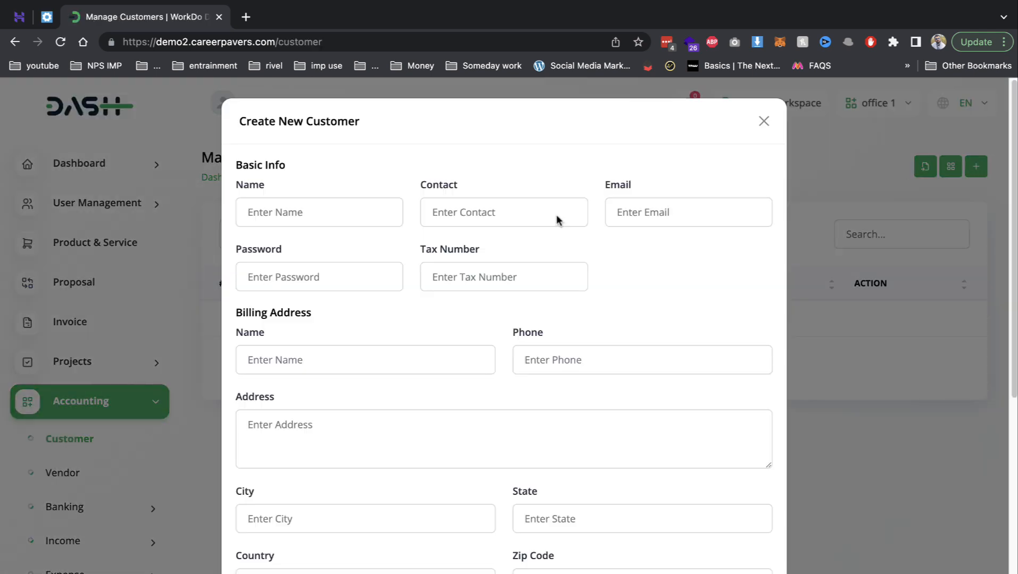
left_click(342, 207)
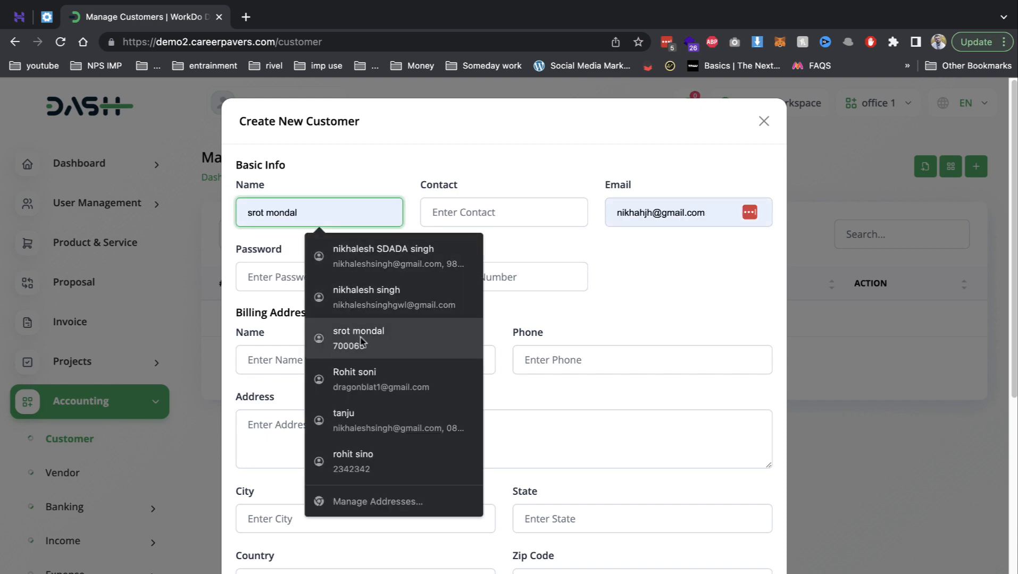
left_click(377, 376)
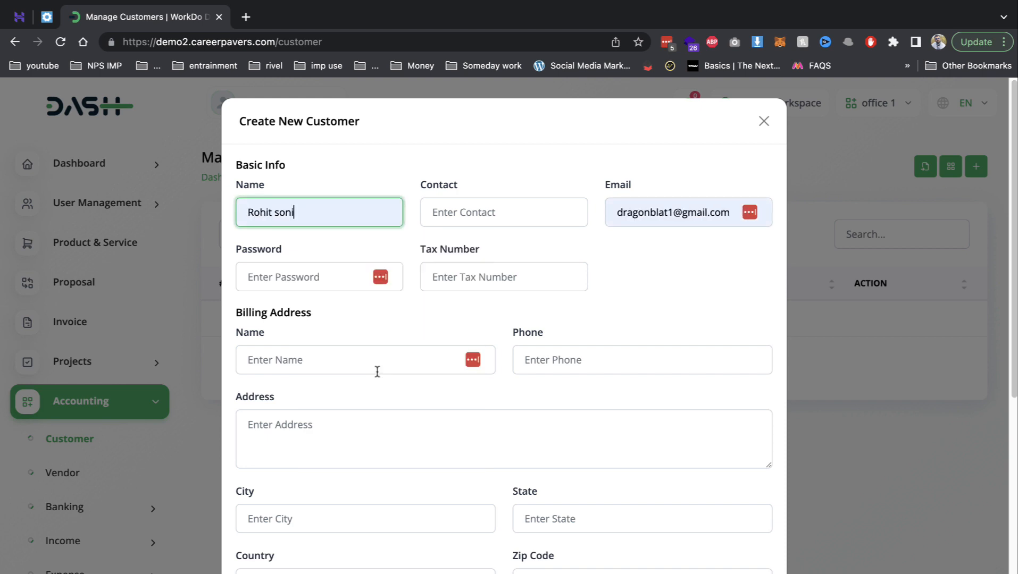
left_click(455, 218)
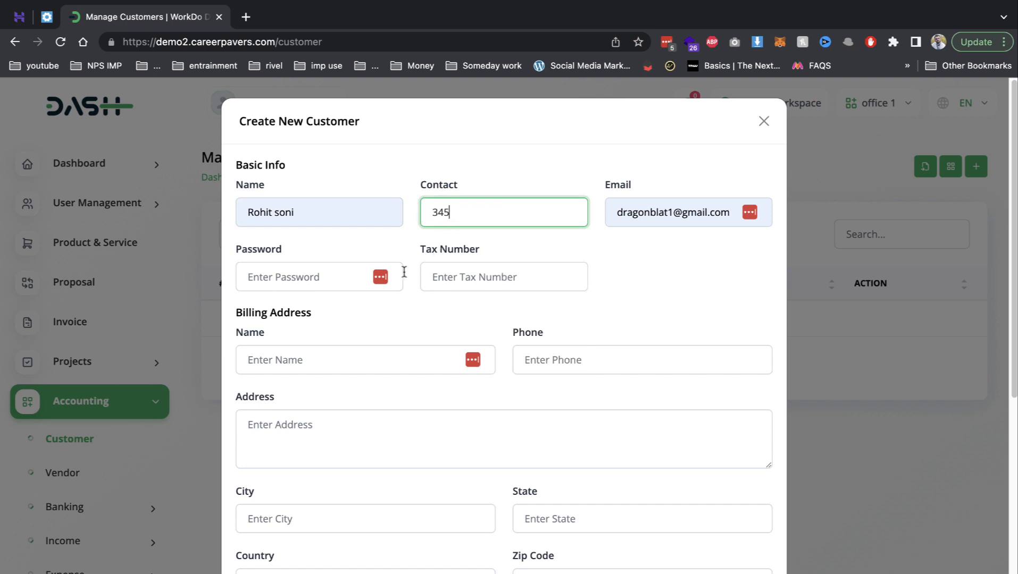
left_click(275, 281)
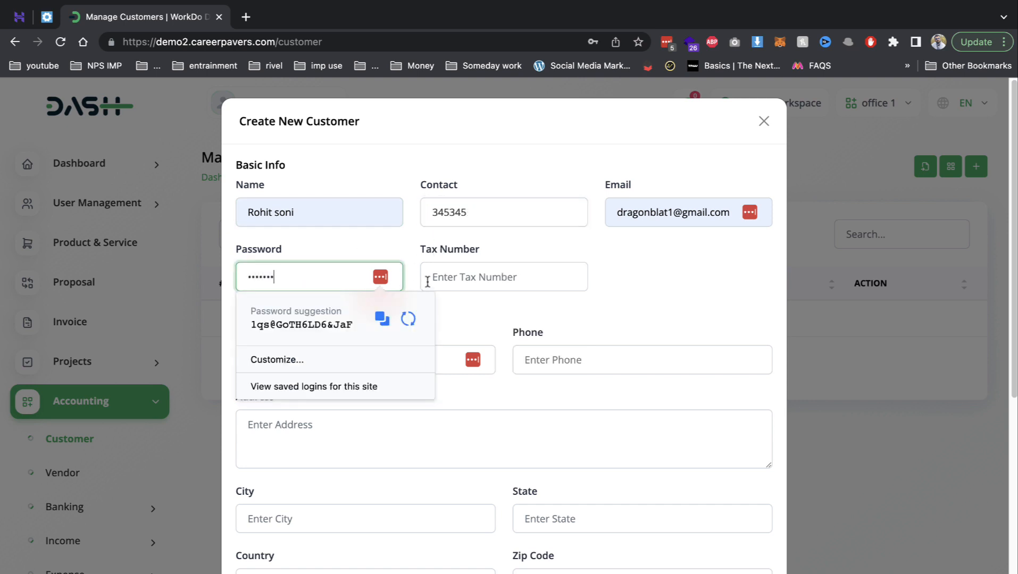
left_click(428, 282)
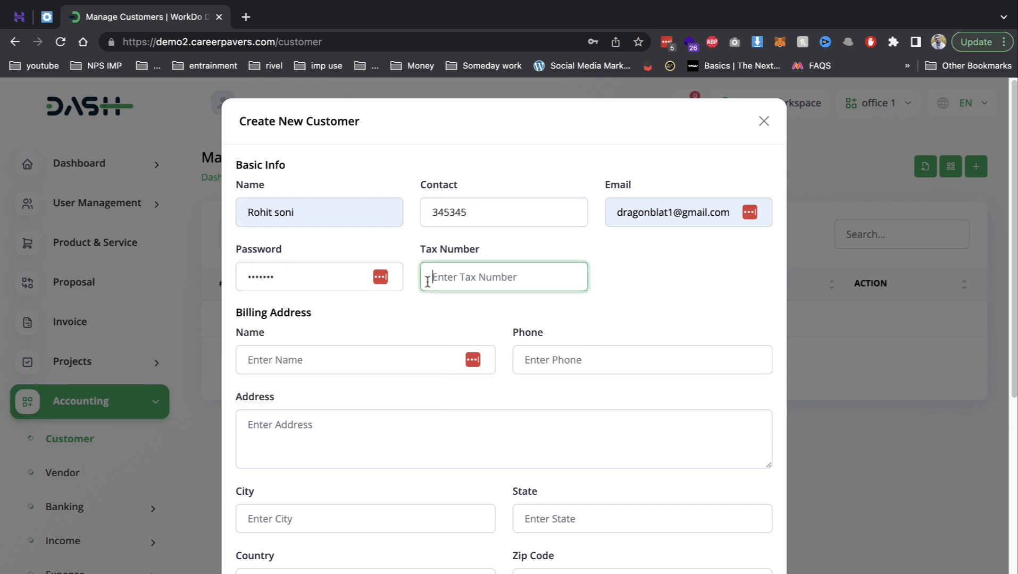
- Fill the billing name, phone, address, city and state, autofilling country and zip code
left_click(323, 367)
type("3424")
left_click(563, 364)
type("234")
left_click(363, 423)
type("2")
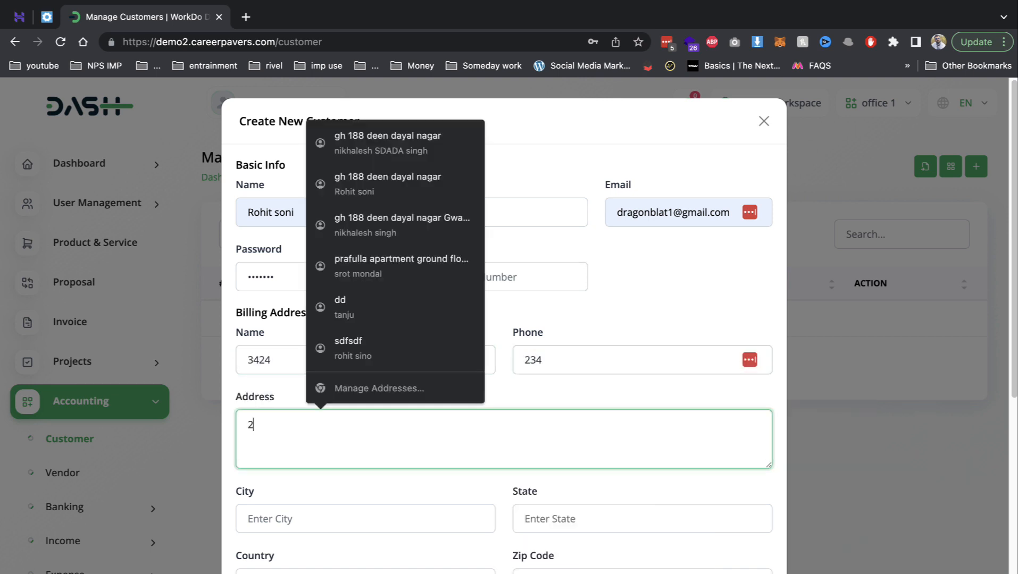
type("342")
left_click(298, 518)
type("4234")
left_click(622, 519)
type("3242")
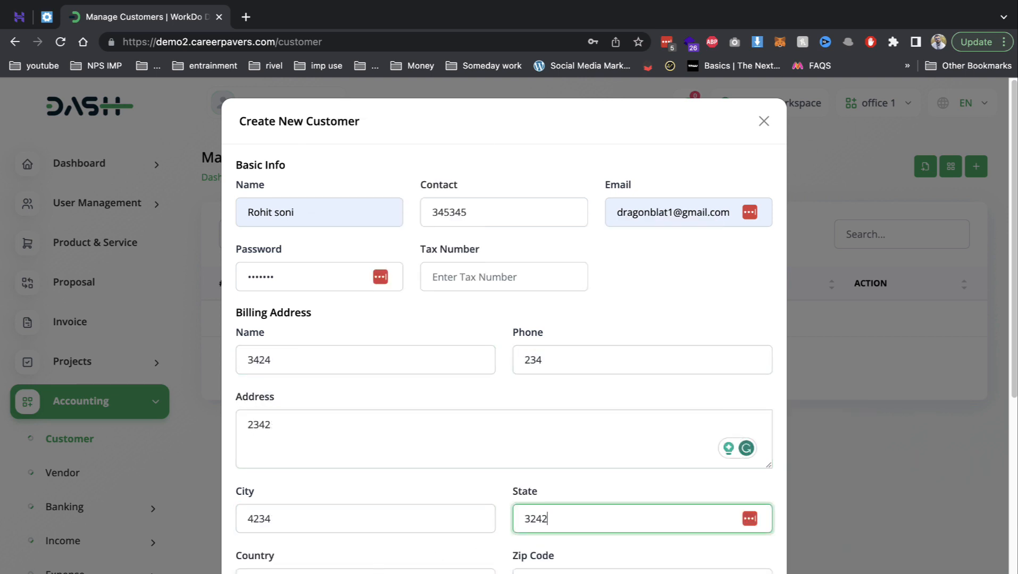
key("Tab")
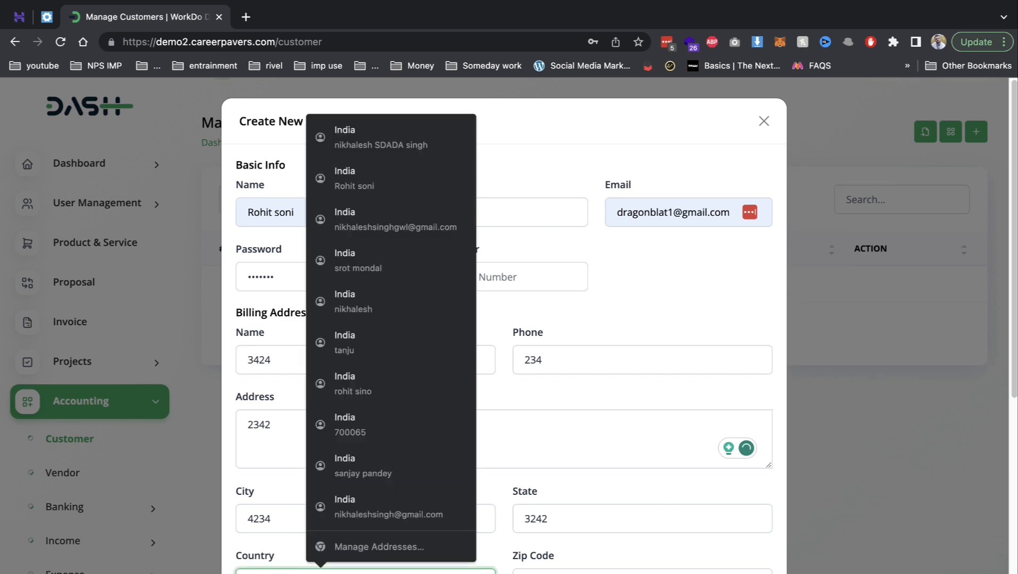
left_click(369, 193)
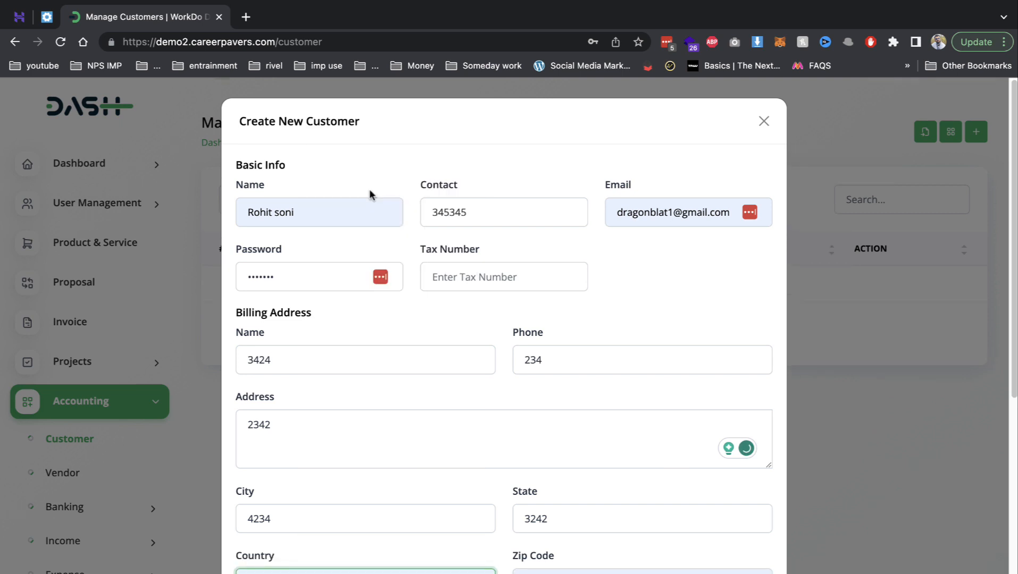
- Copy the billing address into shipping and create the customer
scroll(606, 385, "down", 8)
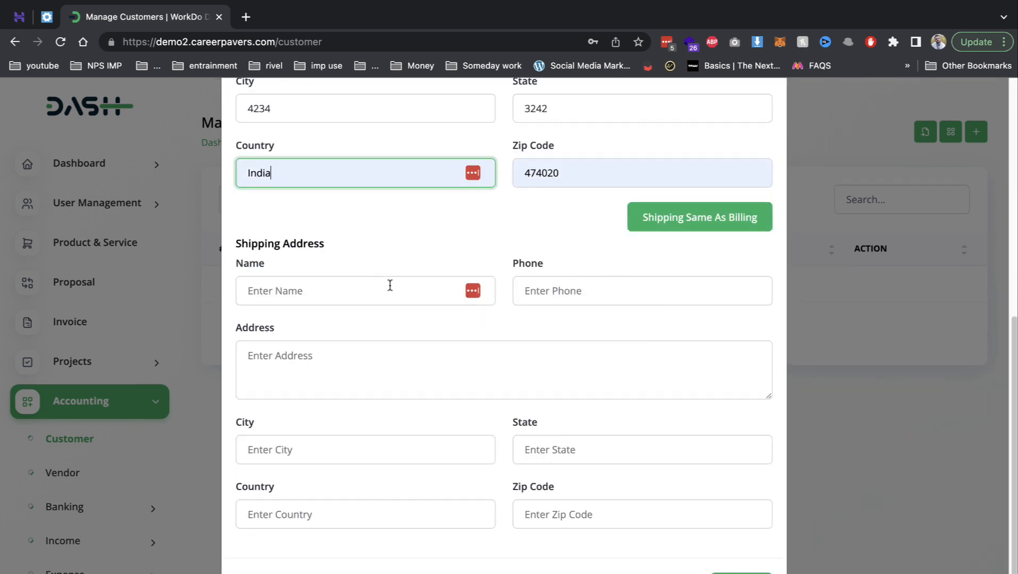
left_click(717, 229)
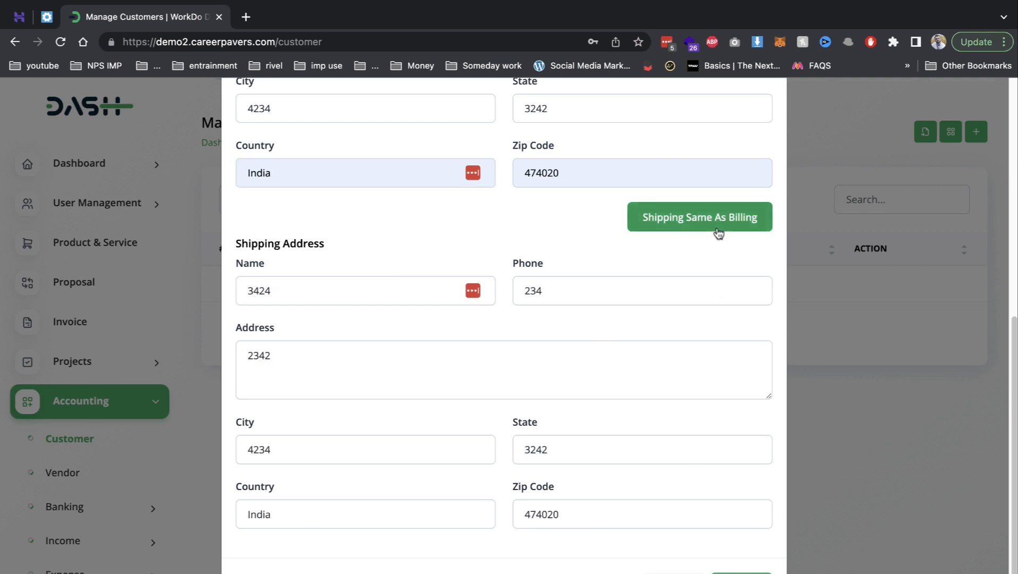
left_click(724, 570)
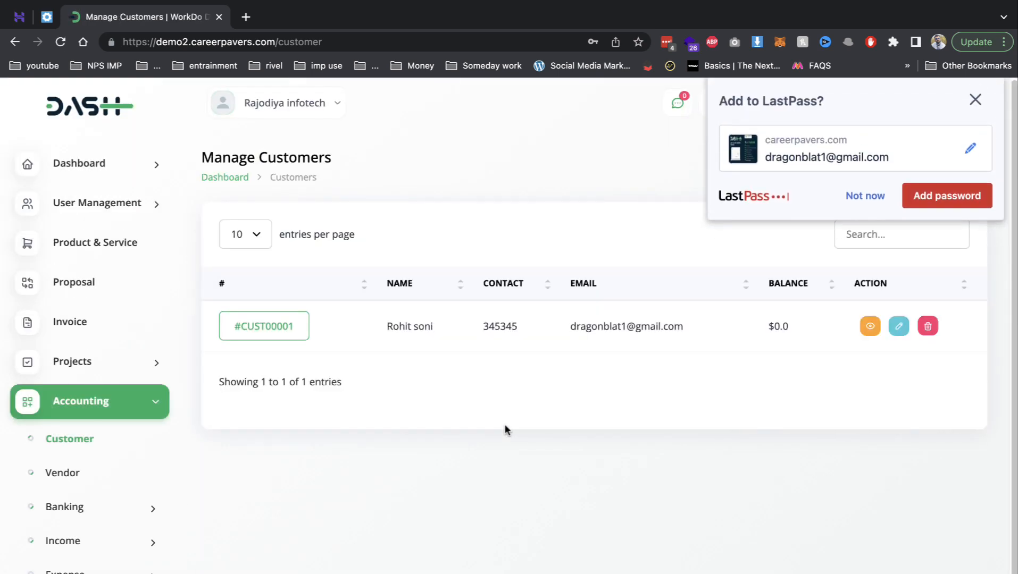
left_click(878, 213)
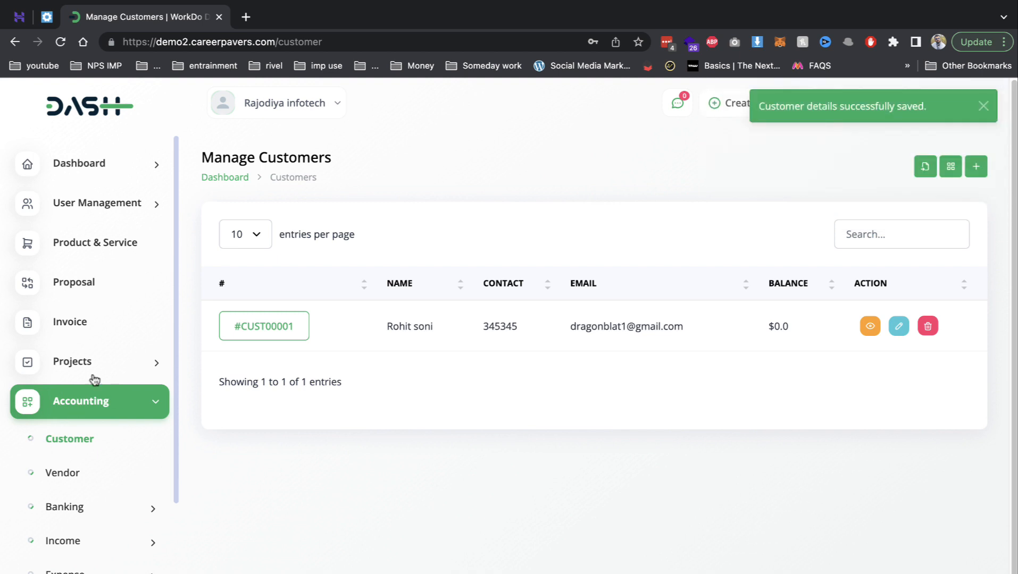
- Create a proposal for the new customer with the seo item at quantity 2, totalling 11800.00
left_click(96, 289)
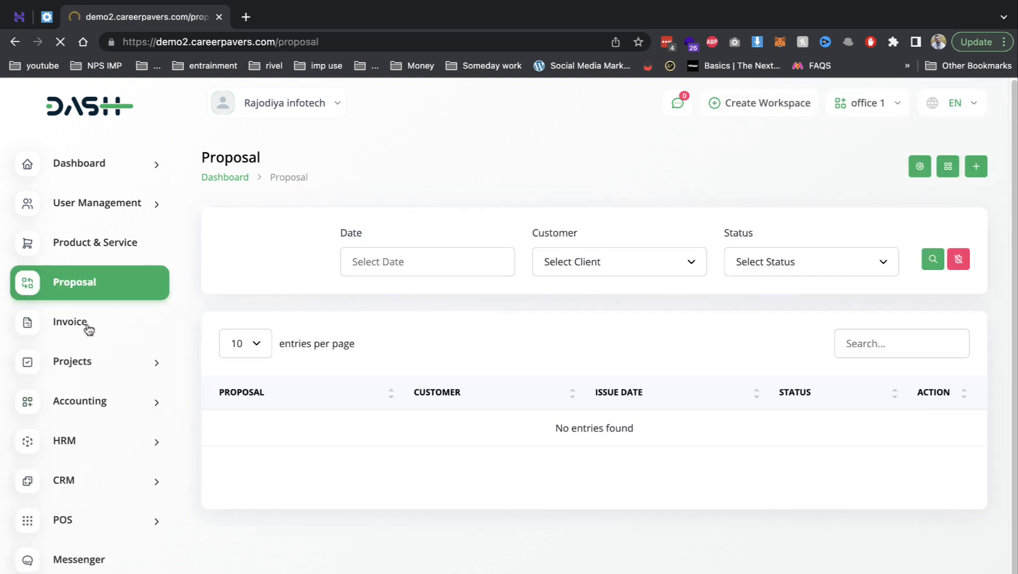
left_click(975, 167)
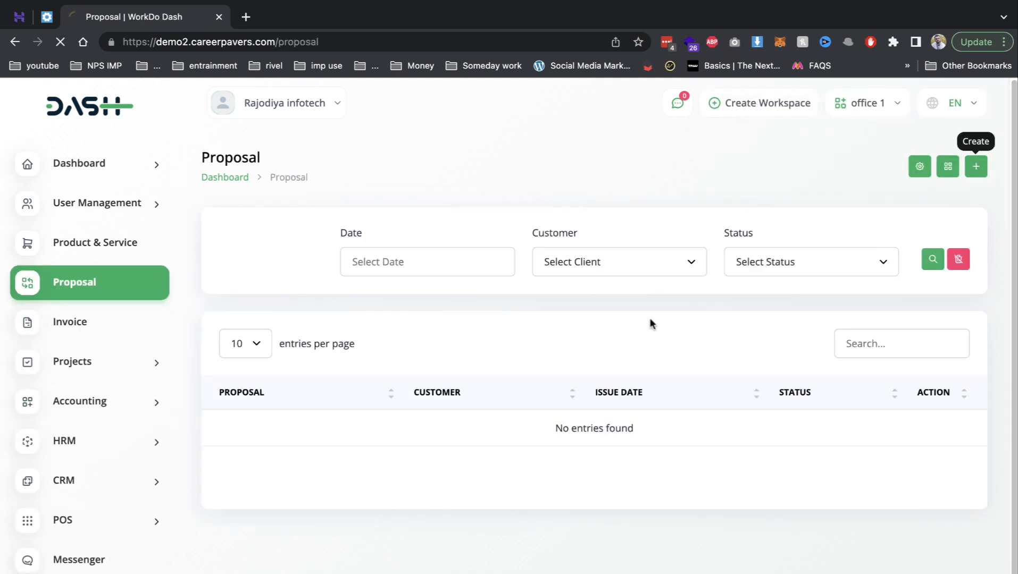
left_click(297, 262)
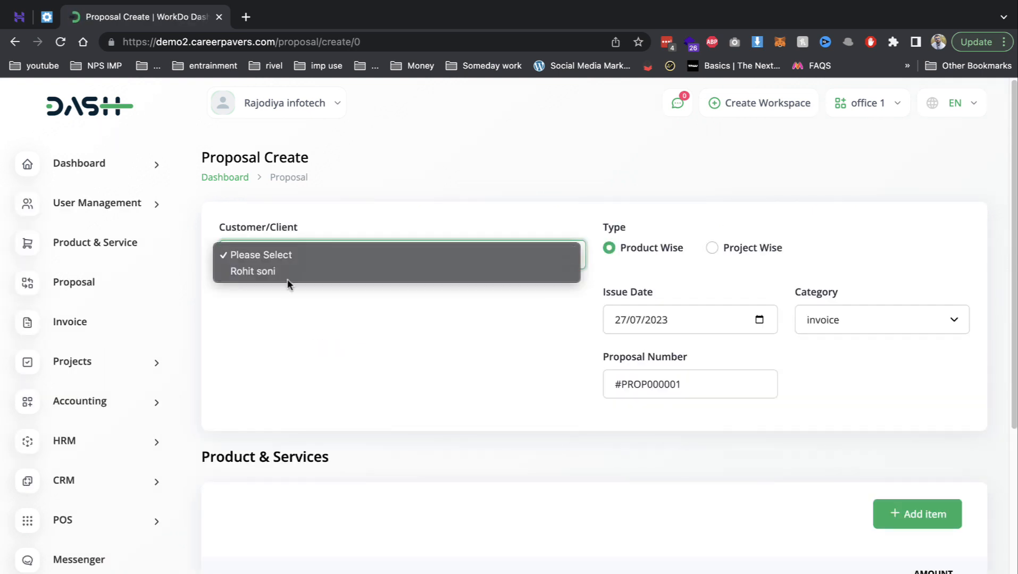
left_click(290, 273)
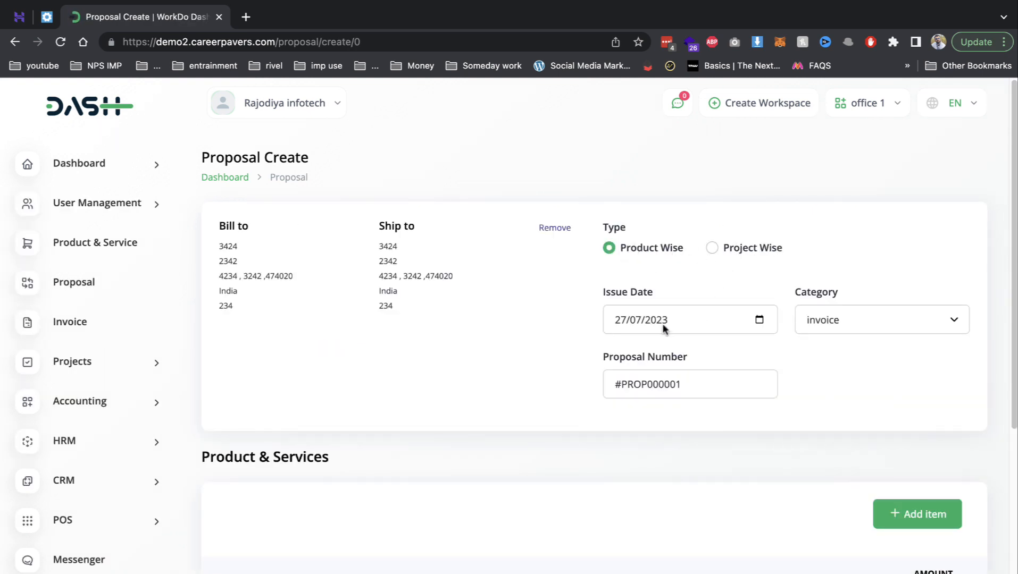
scroll(461, 499, "down", 5)
left_click(266, 372)
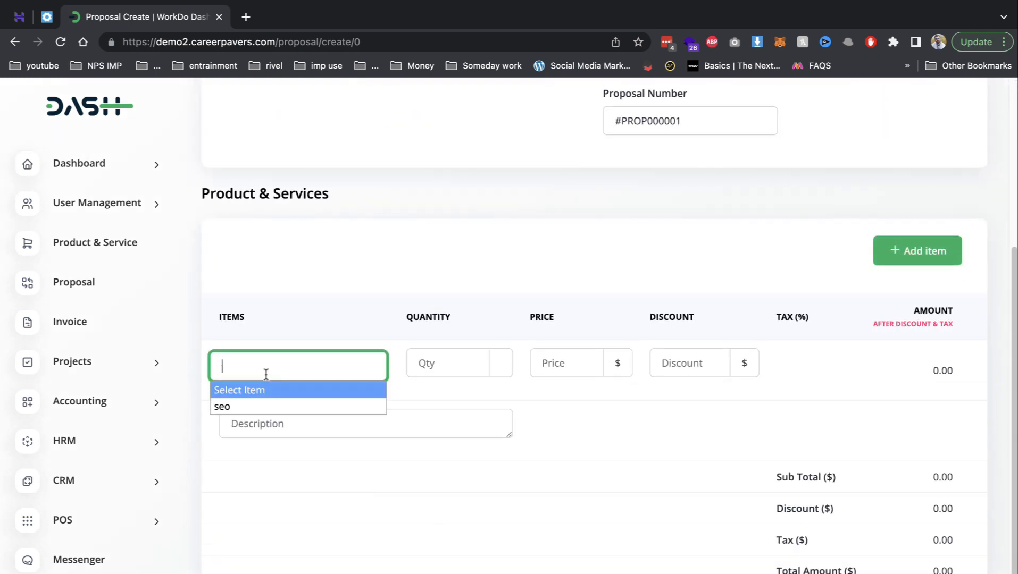
left_click(261, 406)
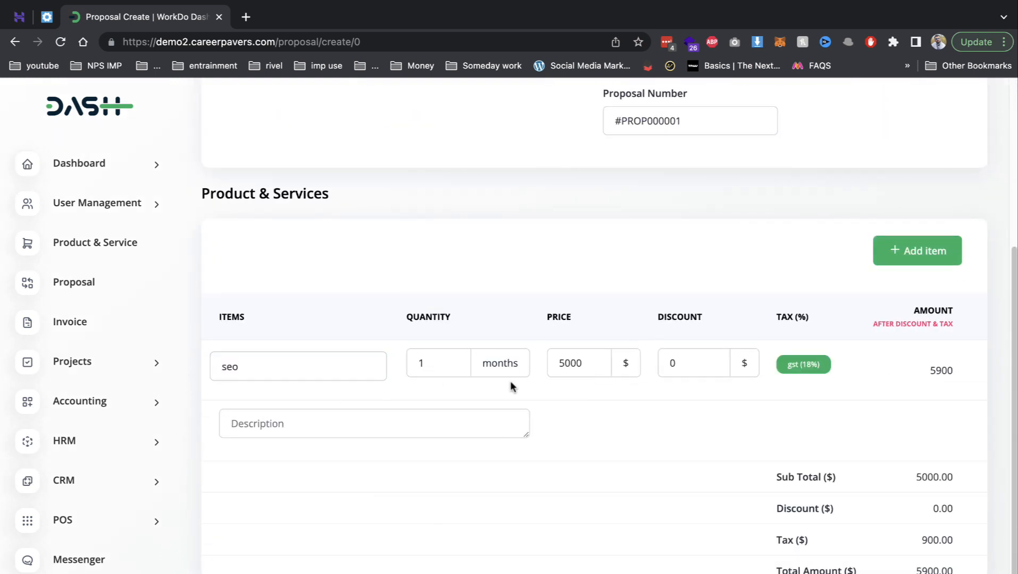
double_click(458, 363)
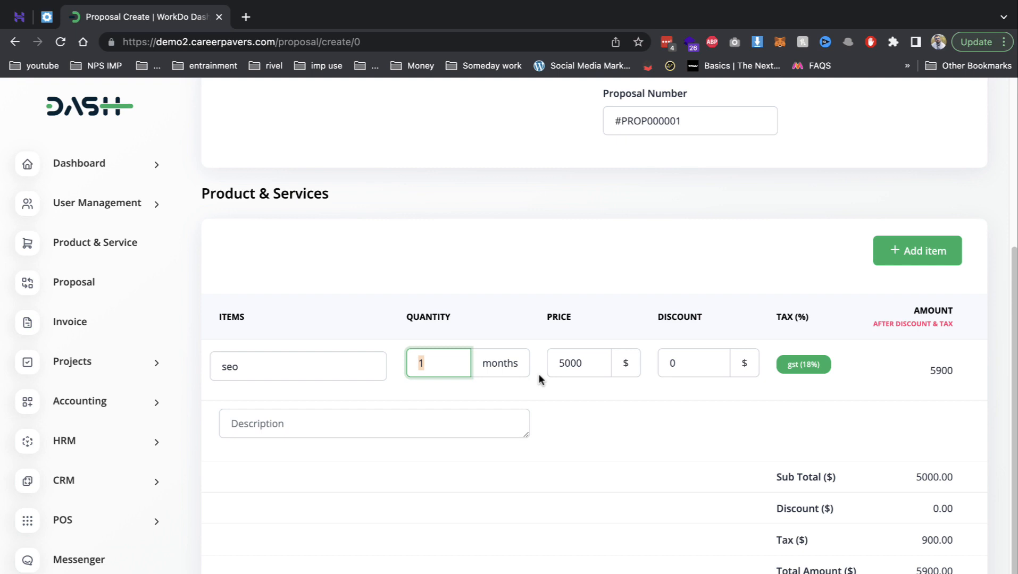
type("2")
left_click(839, 517)
scroll(839, 518, "down", 1)
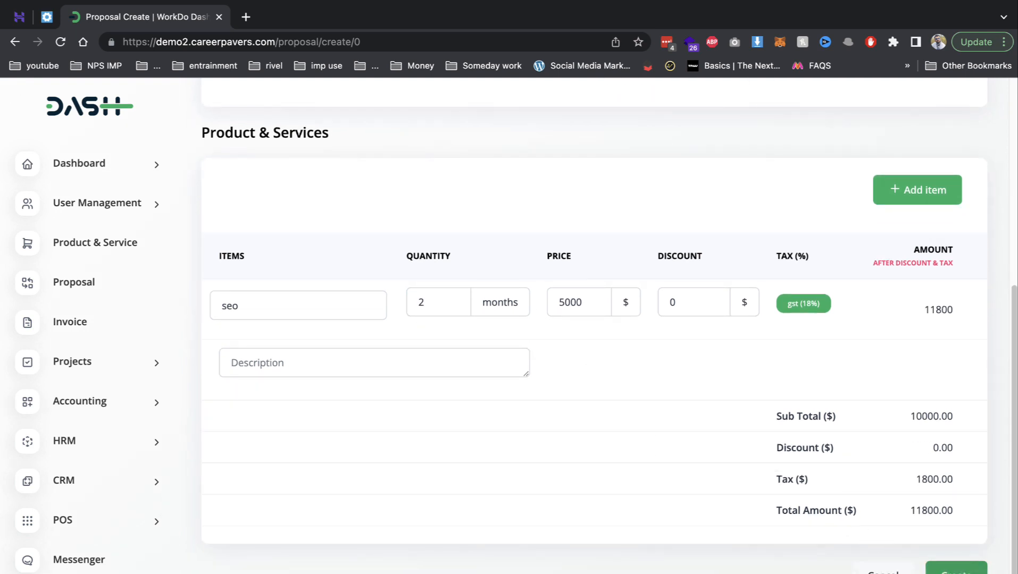
left_click(956, 569)
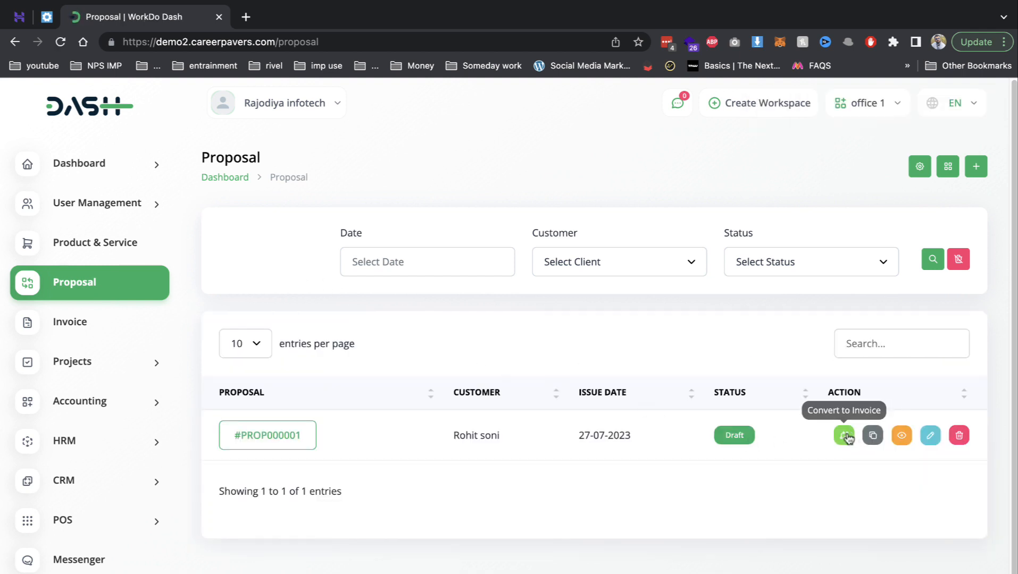
- Send proposal #PROP000001 to the customer and download it as a PDF
left_click(268, 441)
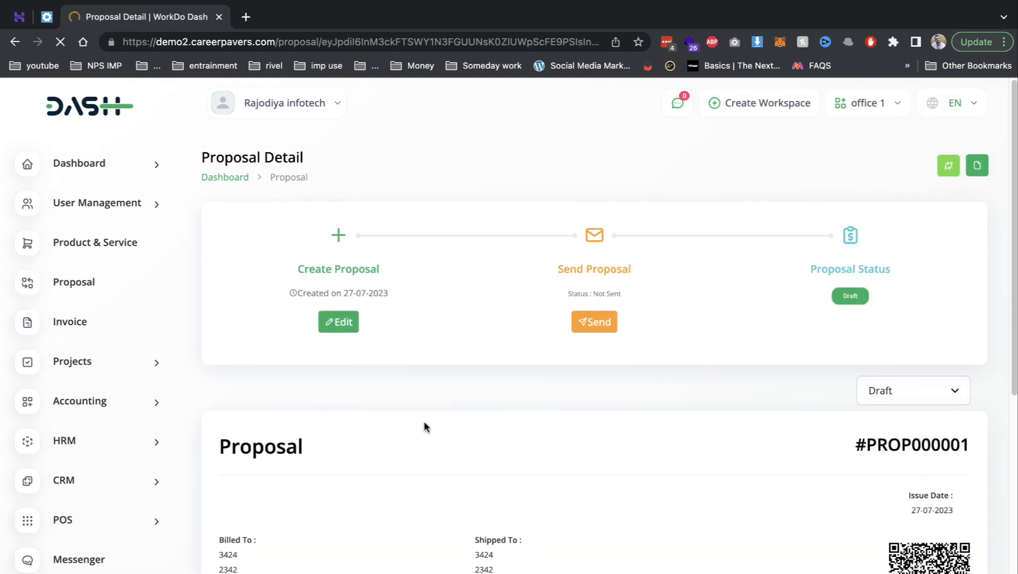
left_click(606, 322)
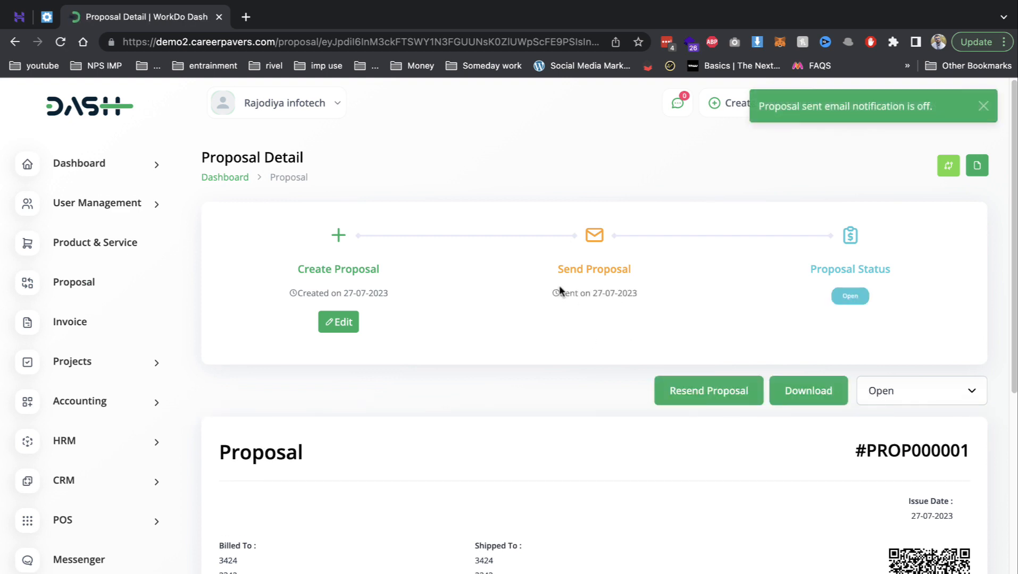
left_click(810, 396)
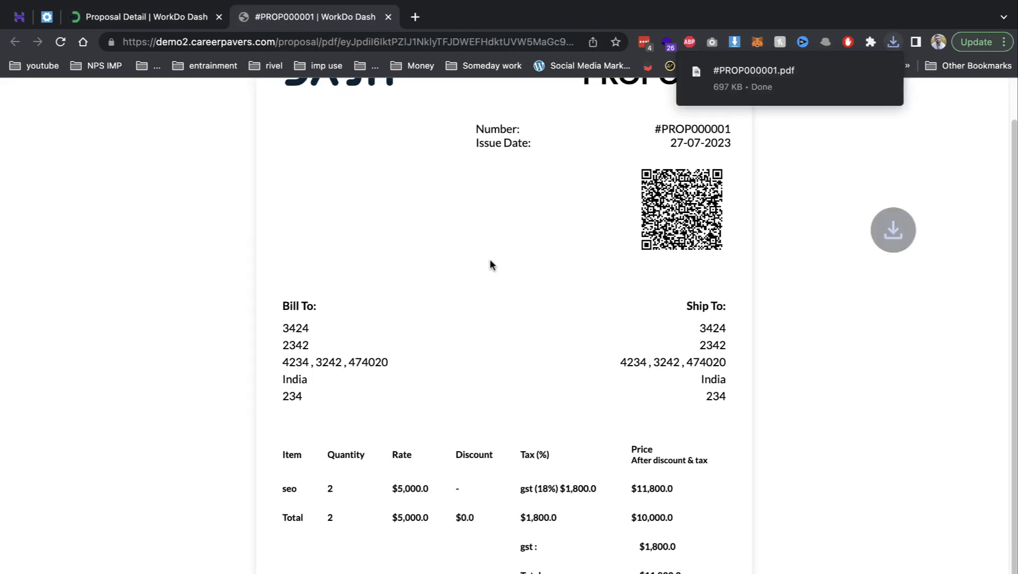
left_click(388, 17)
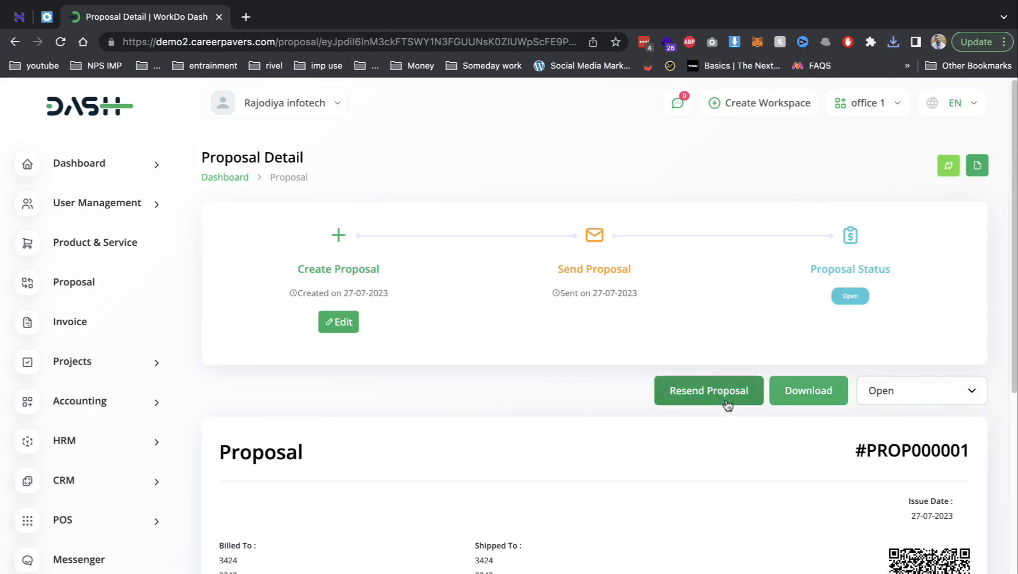
- Mark proposal #PROP000001 as Accepted and return to the proposals list
left_click(941, 391)
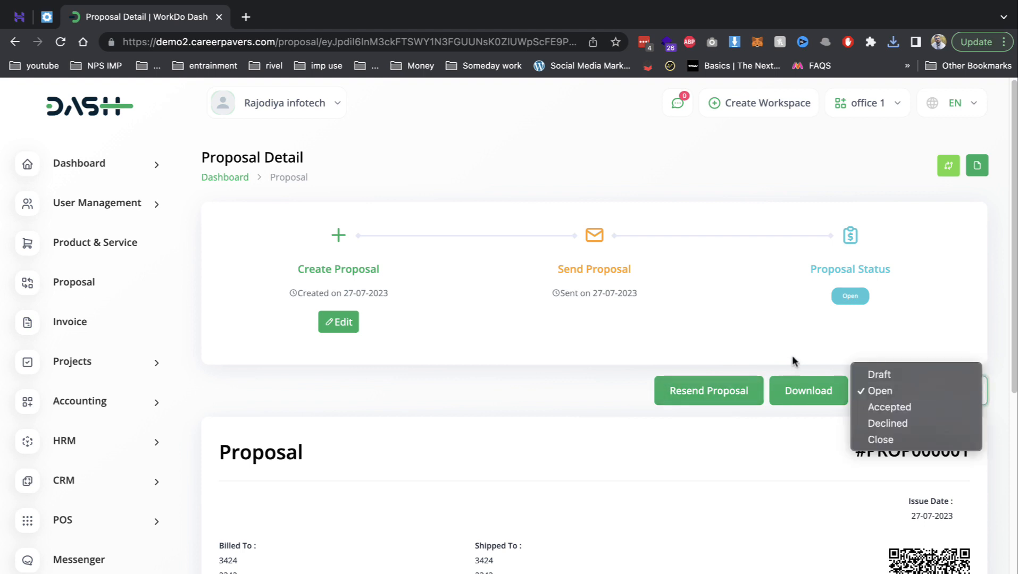
left_click(291, 323)
left_click(908, 390)
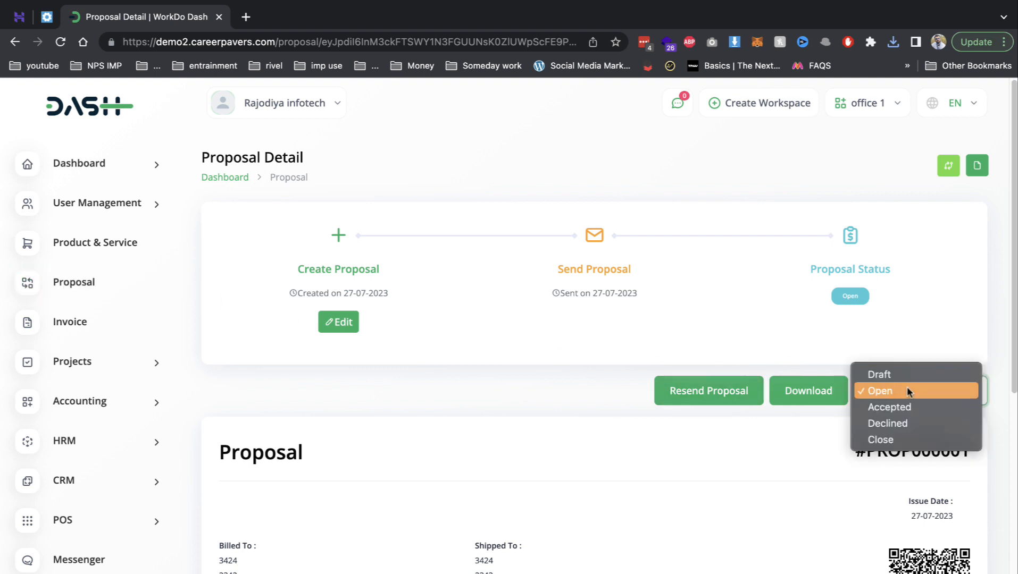
left_click(883, 406)
scroll(877, 314, "down", 8)
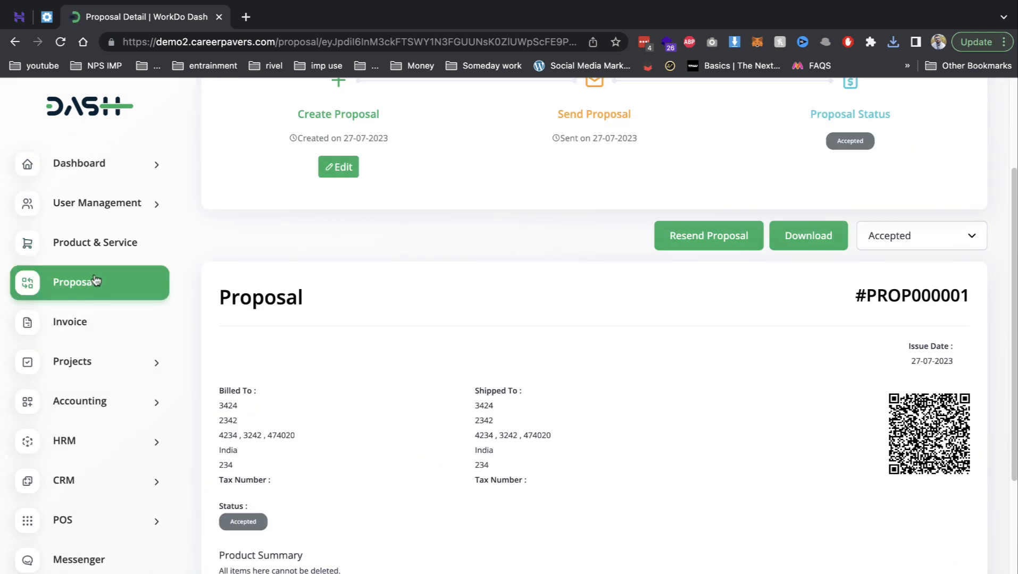
left_click(96, 282)
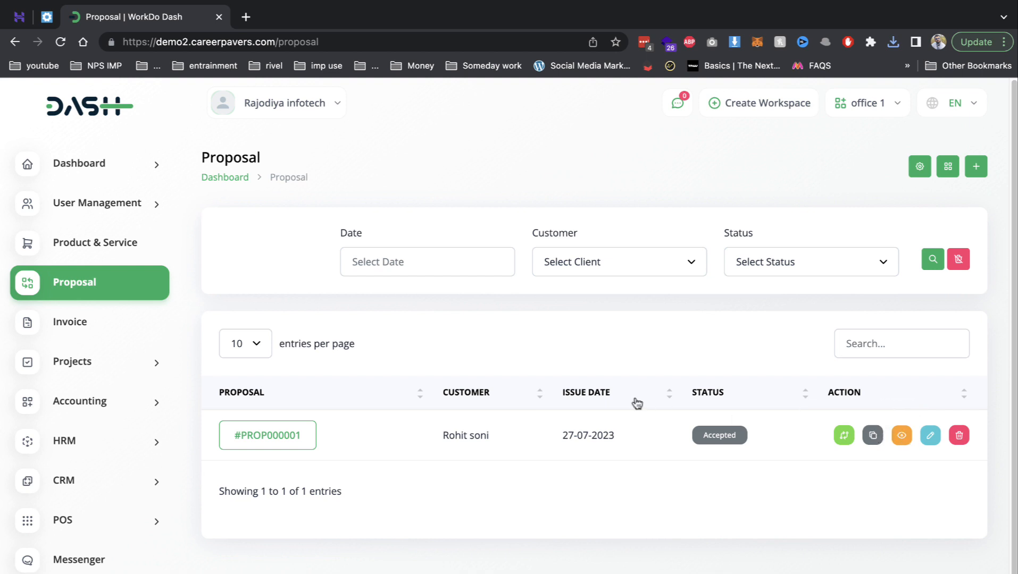
- Convert the accepted proposal to invoice #INVO00001 and send it to the customer
left_click(843, 437)
left_click(537, 451)
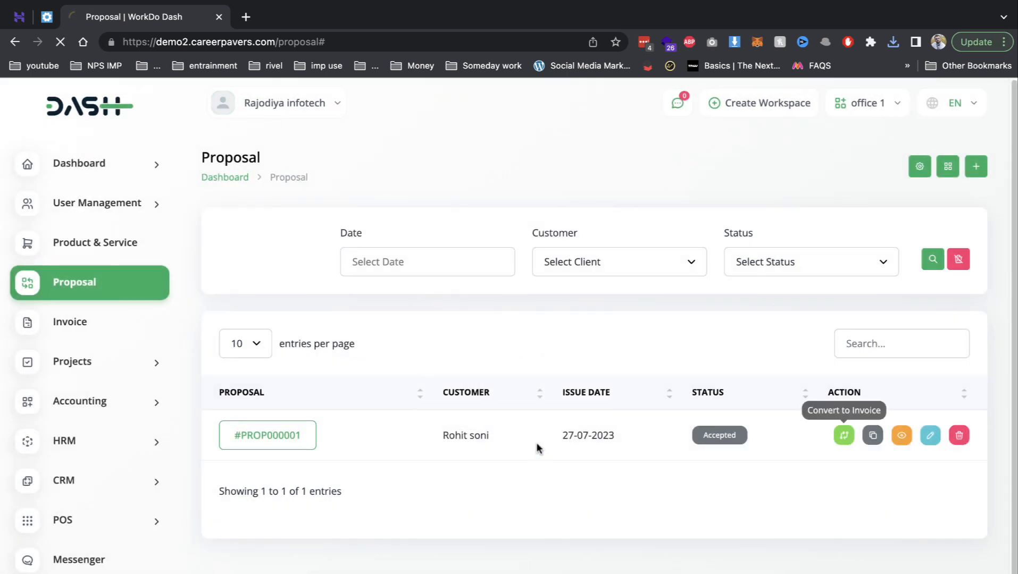
left_click(82, 325)
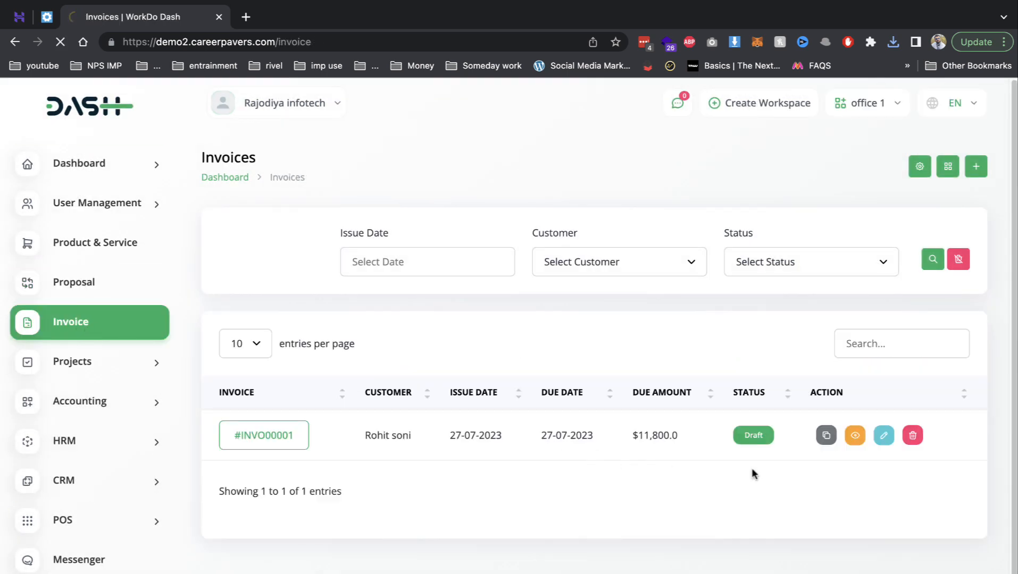
left_click(301, 442)
left_click(602, 336)
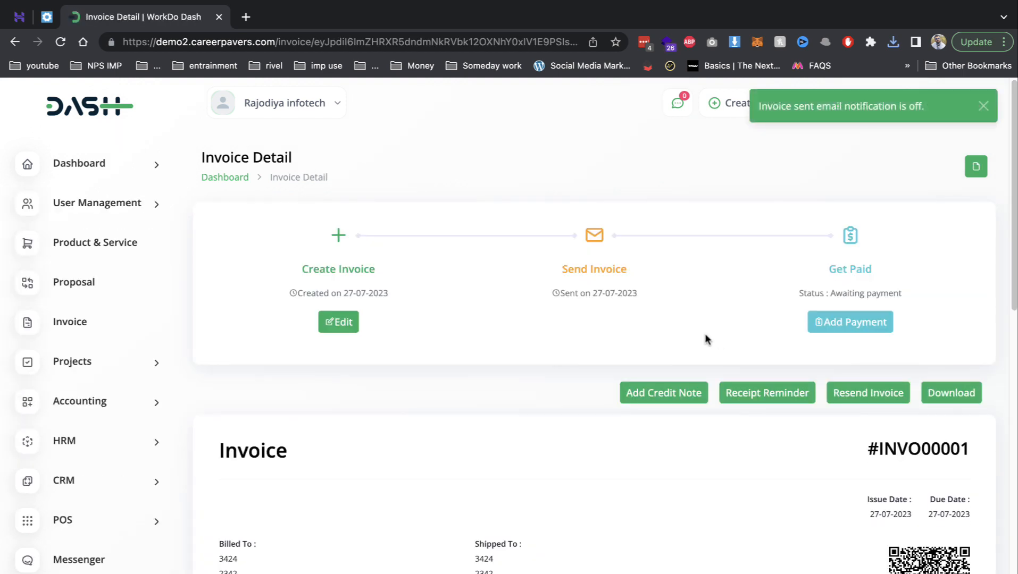
- Start a payment on the invoice with reference 3333, cash account and description sdasd
left_click(861, 321)
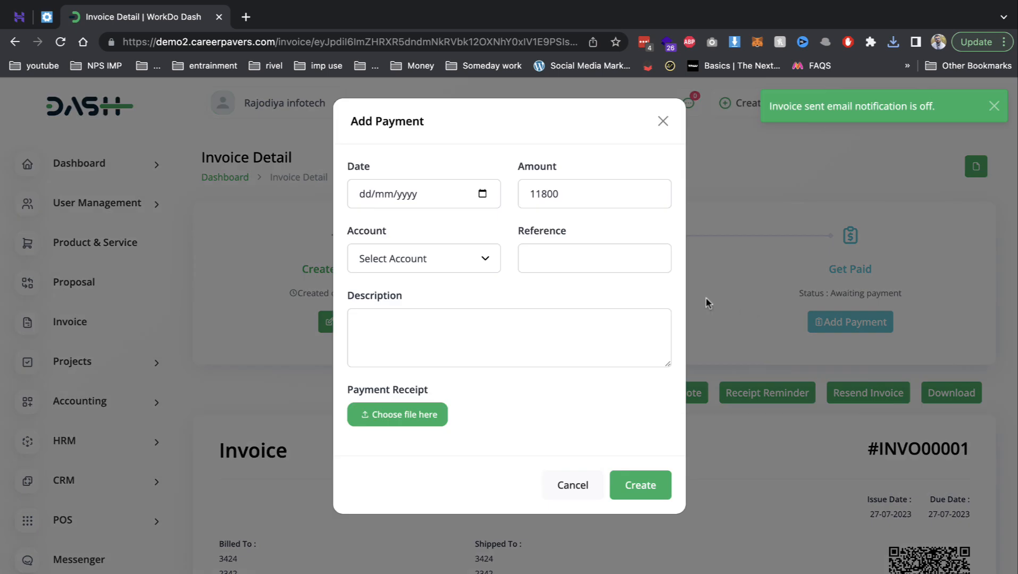
left_click(544, 256)
type("3333")
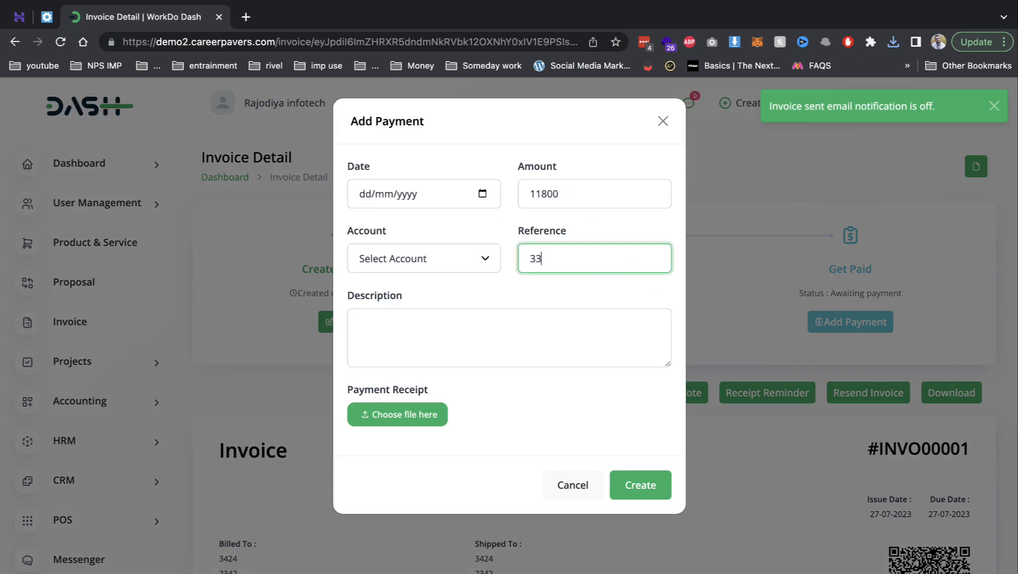
left_click(435, 268)
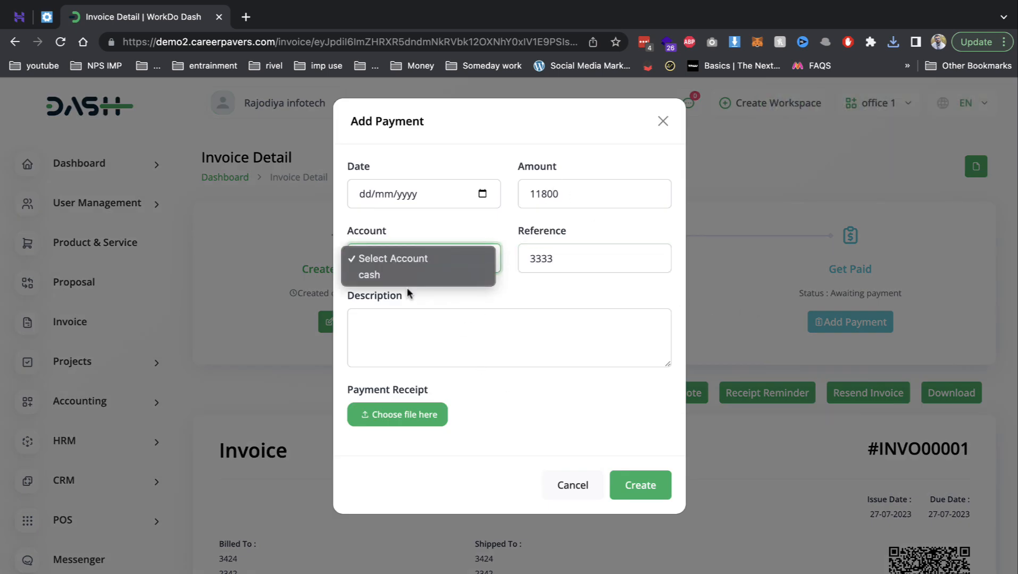
left_click(420, 277)
left_click(470, 347)
type("sdasd")
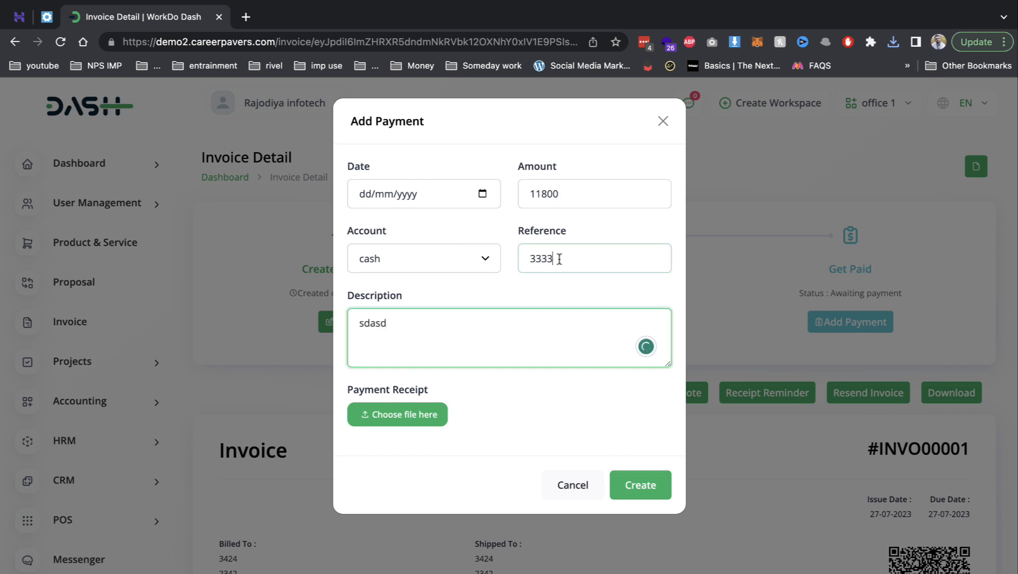
- Set the payment date to 27 July 2023, amount 3300, reference 3333333, and save it
left_click(556, 261)
left_click(447, 193)
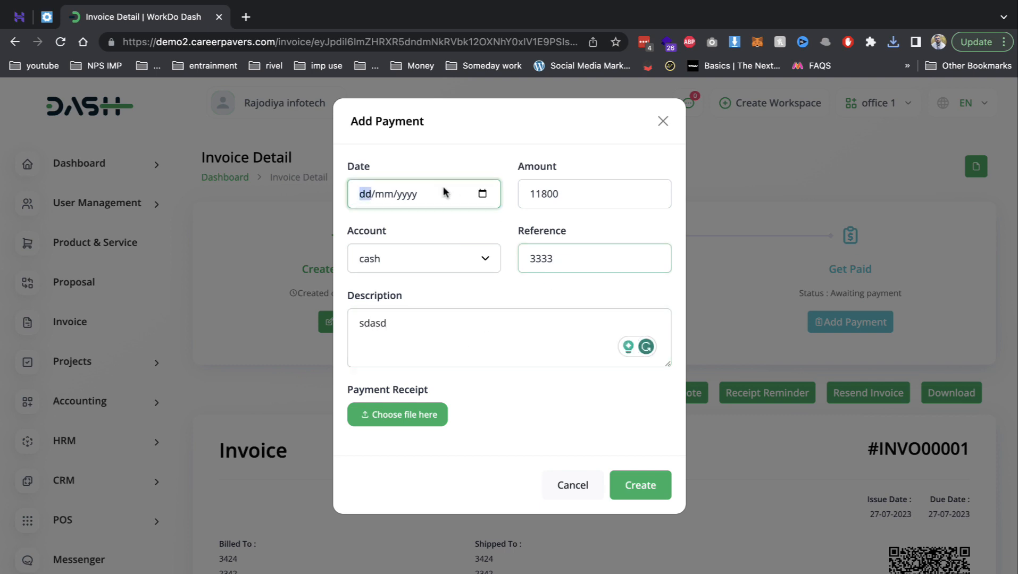
left_click(482, 194)
left_click(445, 345)
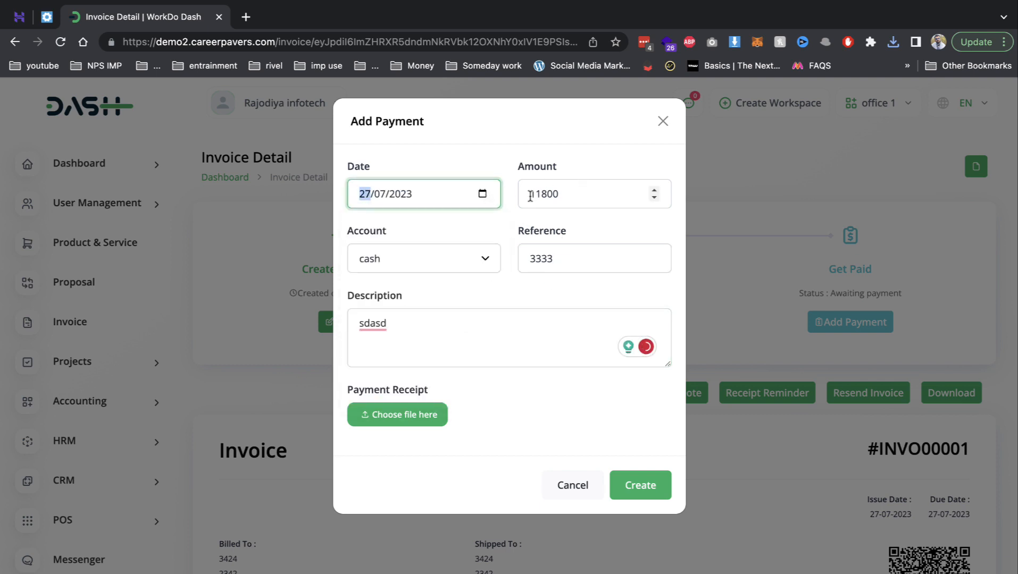
double_click(530, 194)
type("3300")
left_click(540, 257)
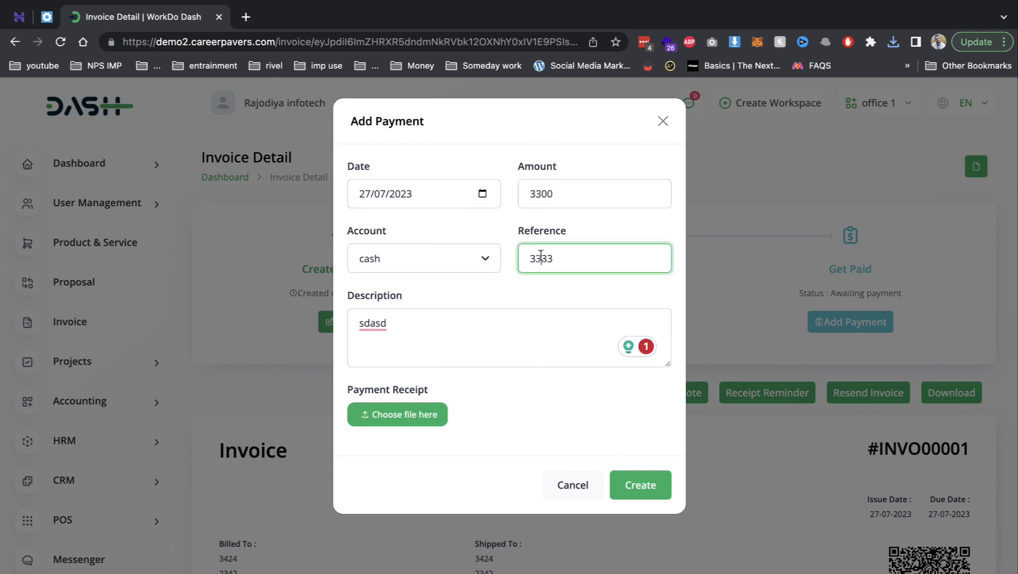
double_click(541, 257)
type("3333333")
left_click(644, 485)
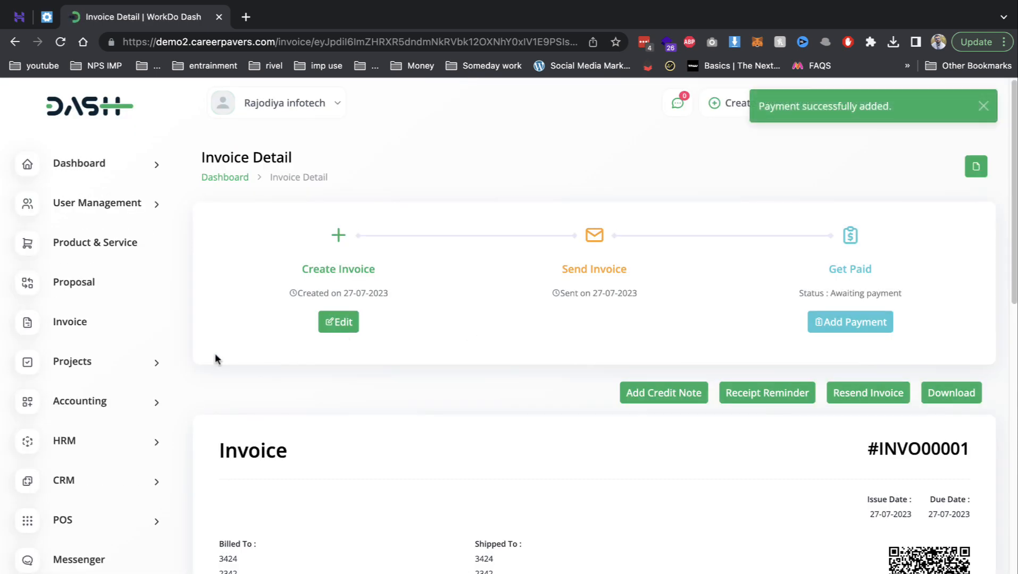
- View the Projects list, then the Accounting customer list showing the $8,500.0 balance
left_click(110, 362)
left_click(102, 400)
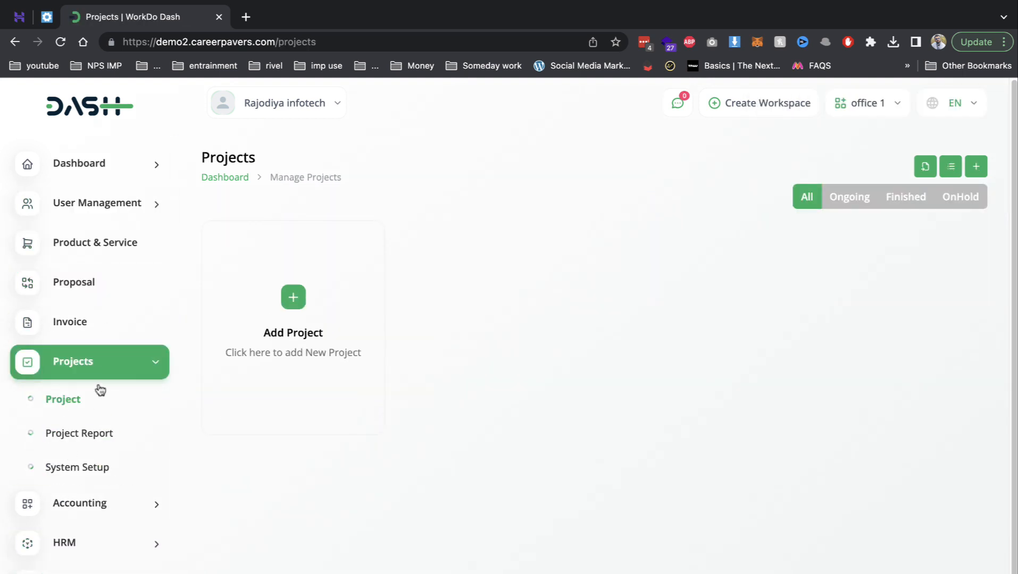
left_click(89, 515)
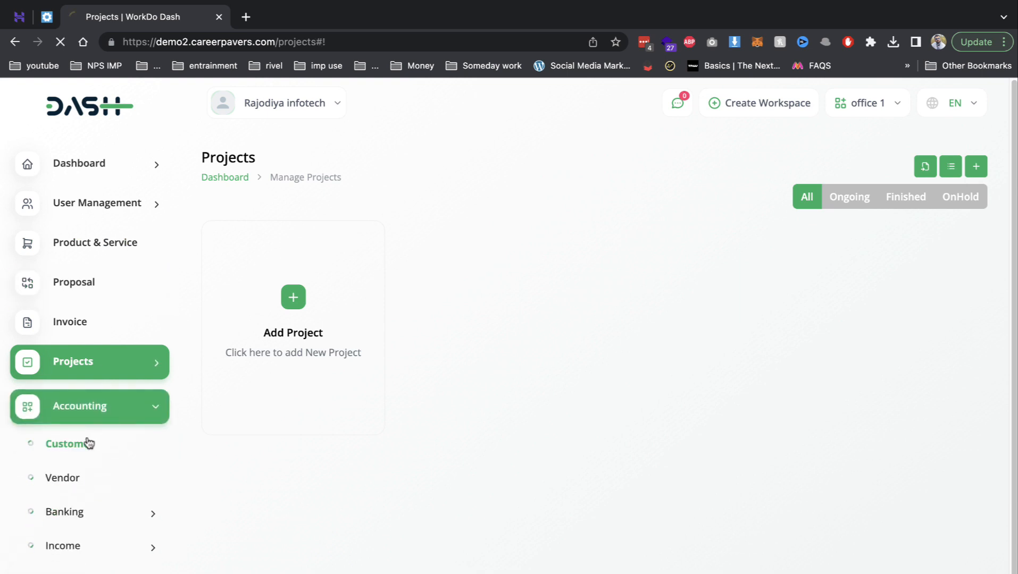
left_click(91, 443)
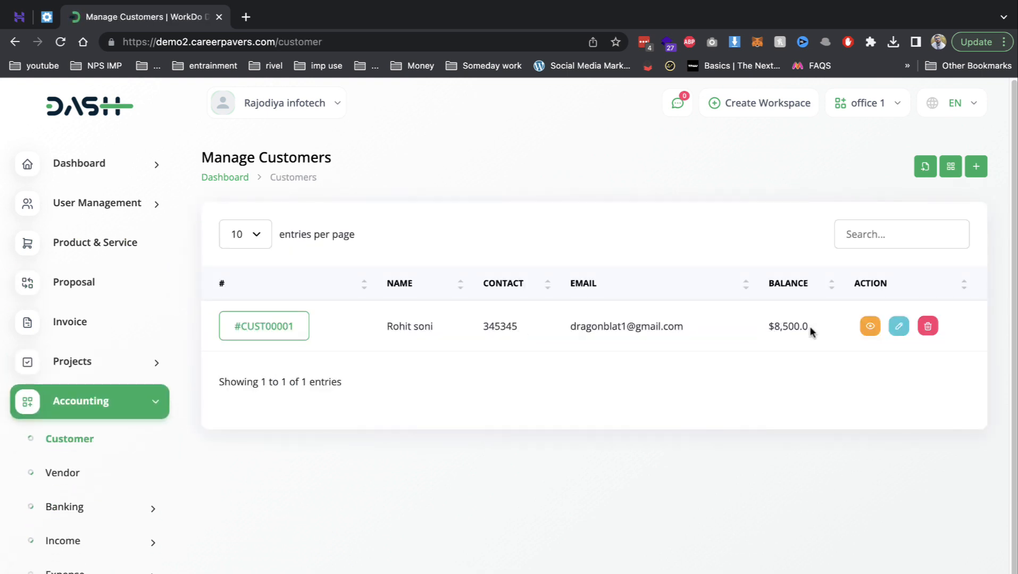
left_click_drag(810, 329, 752, 328)
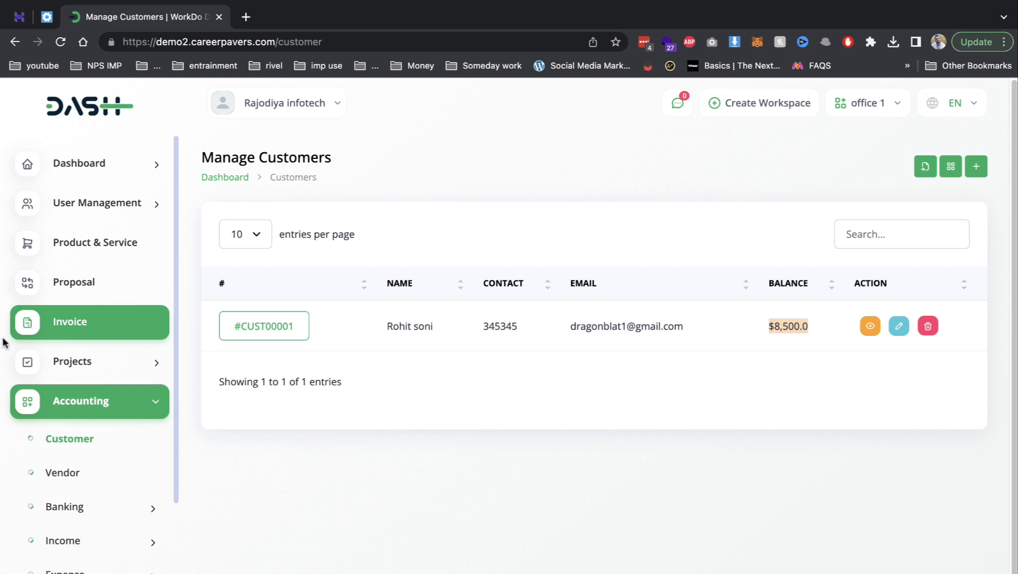
scroll(80, 391, "down", 4)
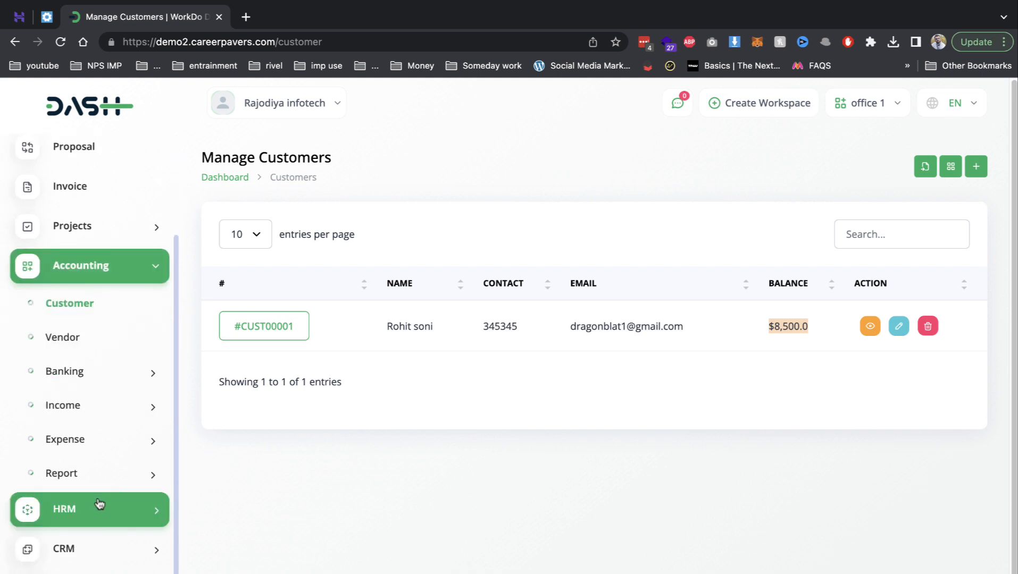
- Open the HRM employee list and scroll through it
left_click(100, 504)
left_click(101, 352)
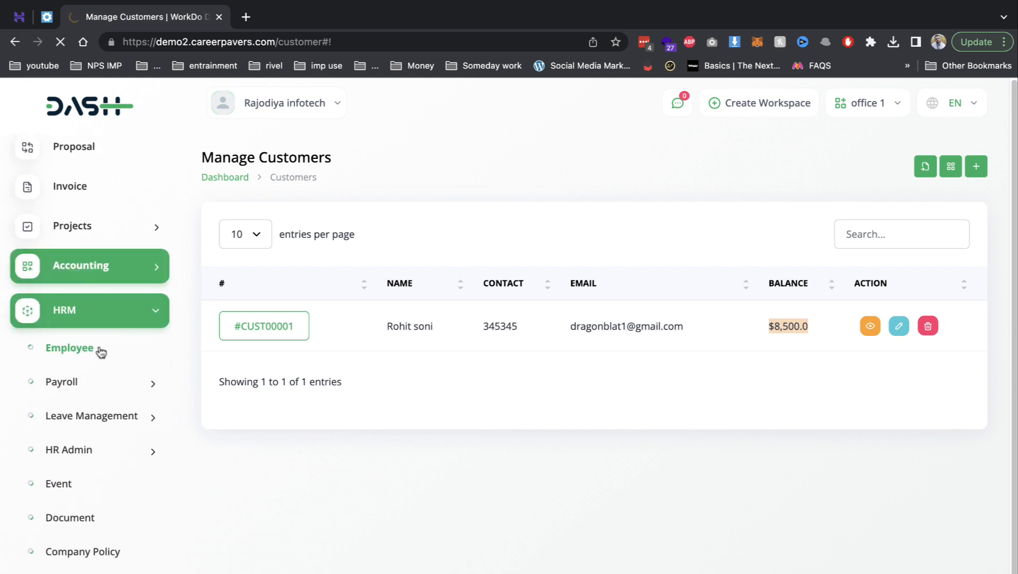
scroll(218, 409, "down", 1)
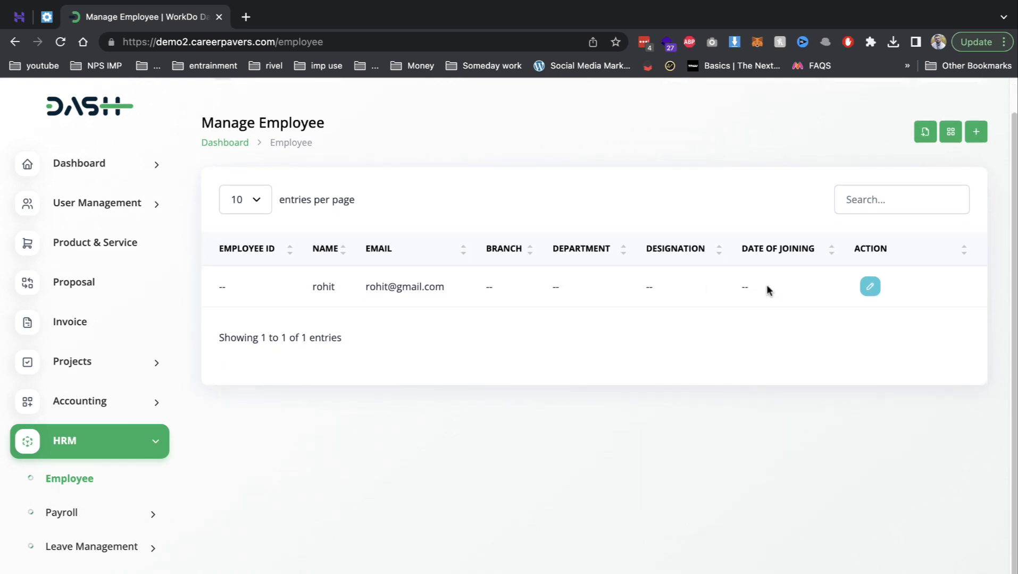
scroll(82, 500, "down", 1)
scroll(102, 502, "down", 1)
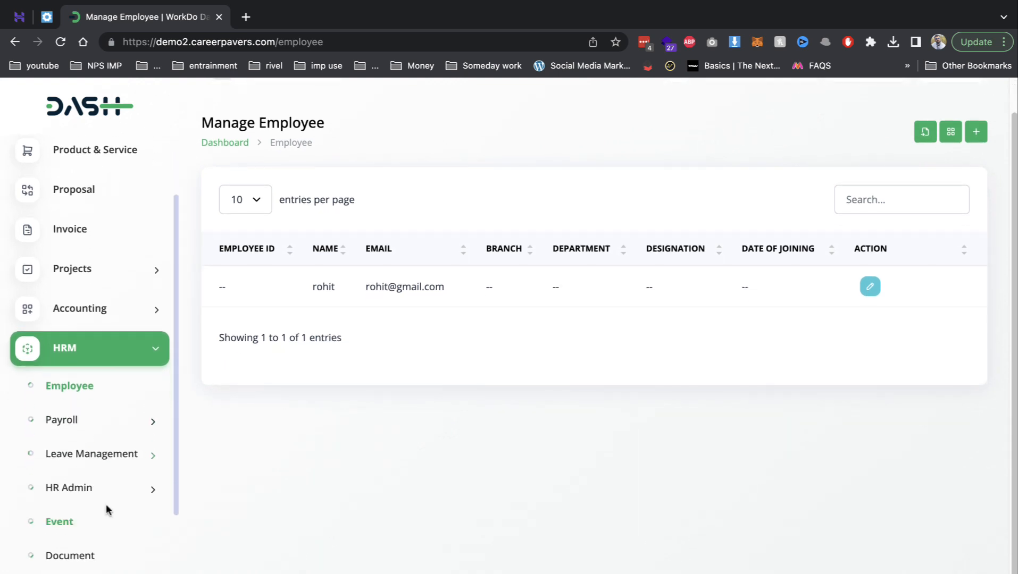
scroll(120, 462, "down", 2)
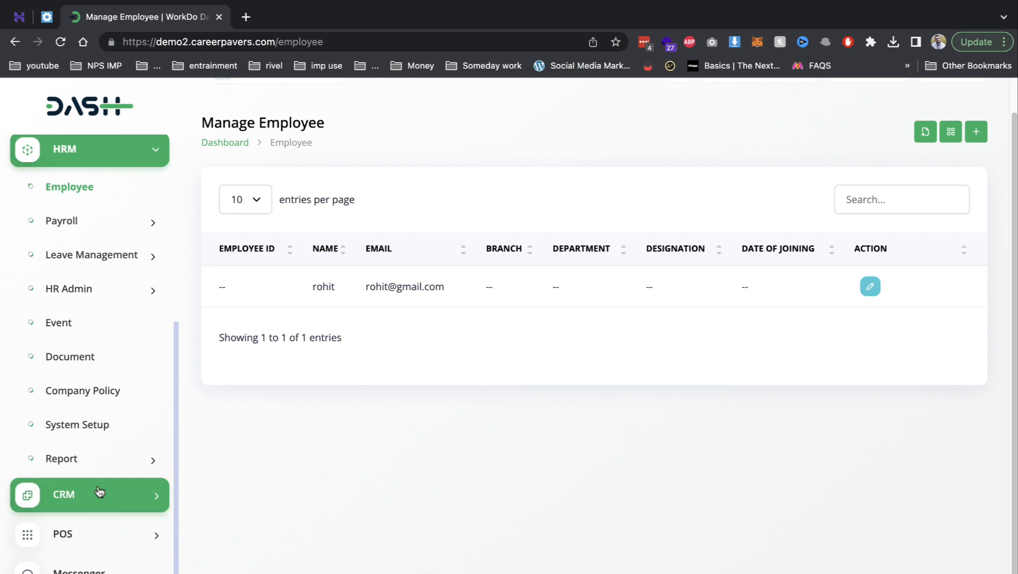
- Look over the empty CRM sales leads board
left_click(100, 494)
left_click(97, 403)
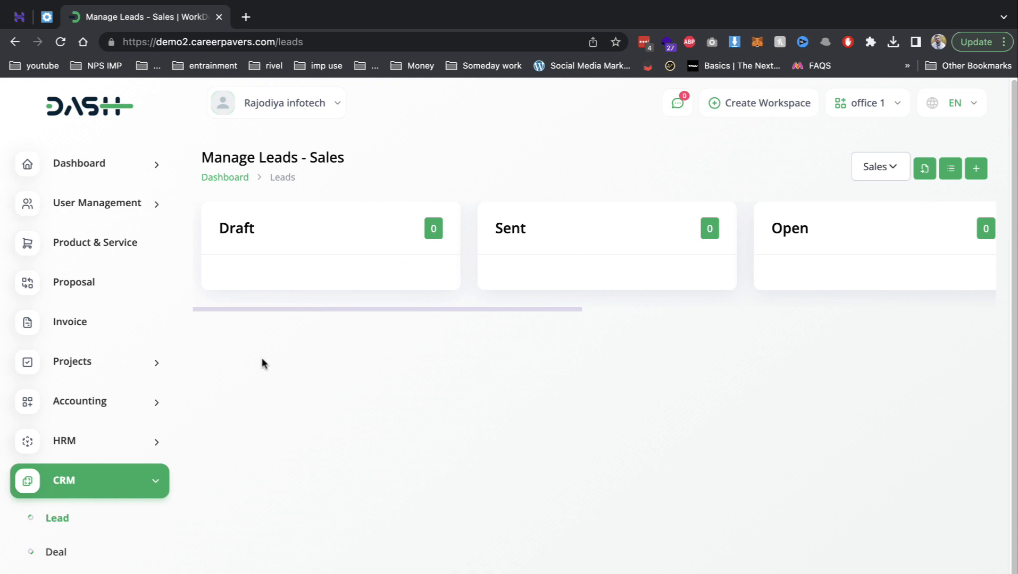
scroll(32, 468, "down", 2)
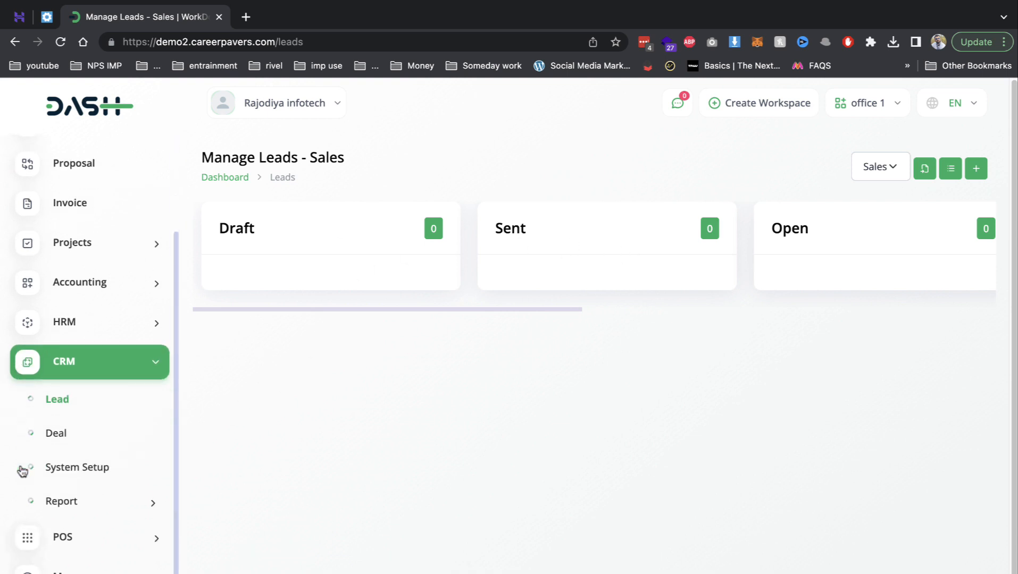
- Open the POS Purchase list and expand the Settings submenu
left_click(80, 537)
scroll(85, 542, "down", 1)
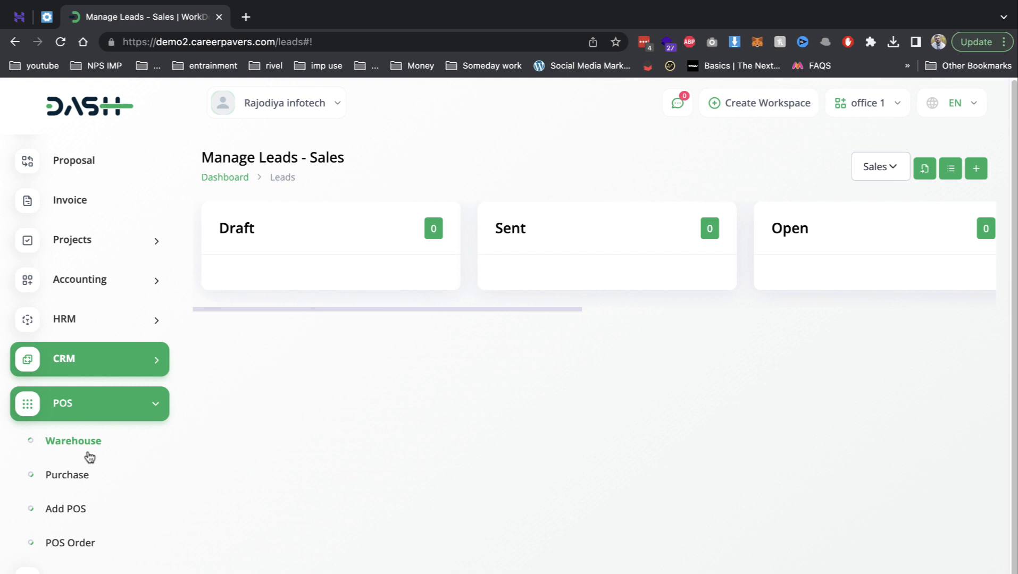
left_click(85, 473)
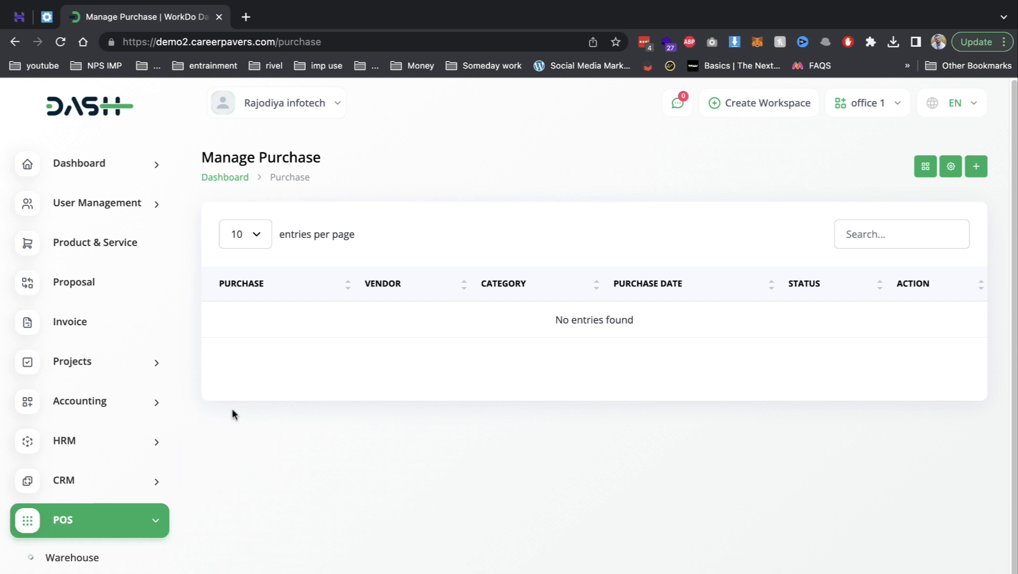
scroll(213, 425, "down", 1)
scroll(106, 494, "down", 3)
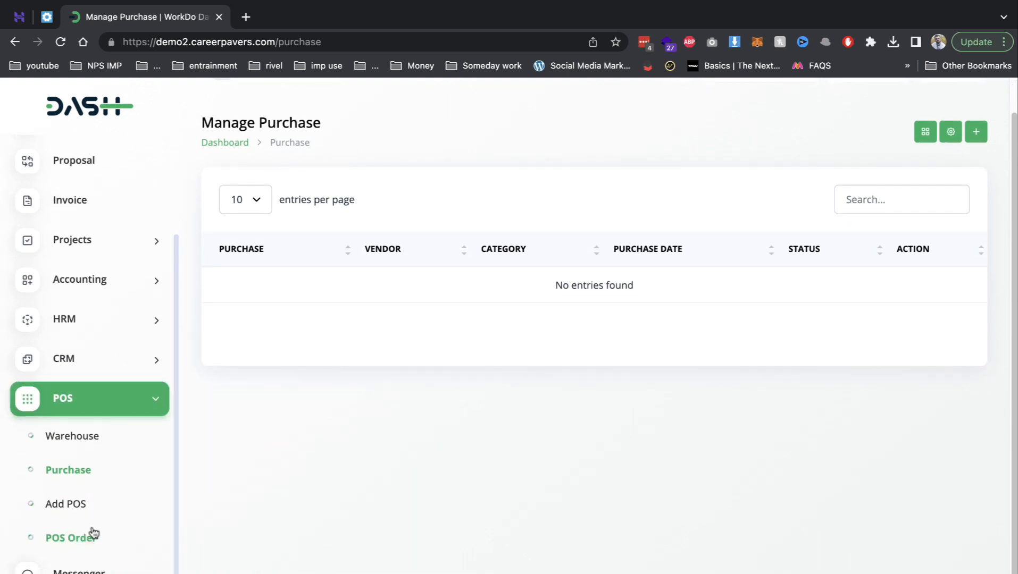
left_click(114, 573)
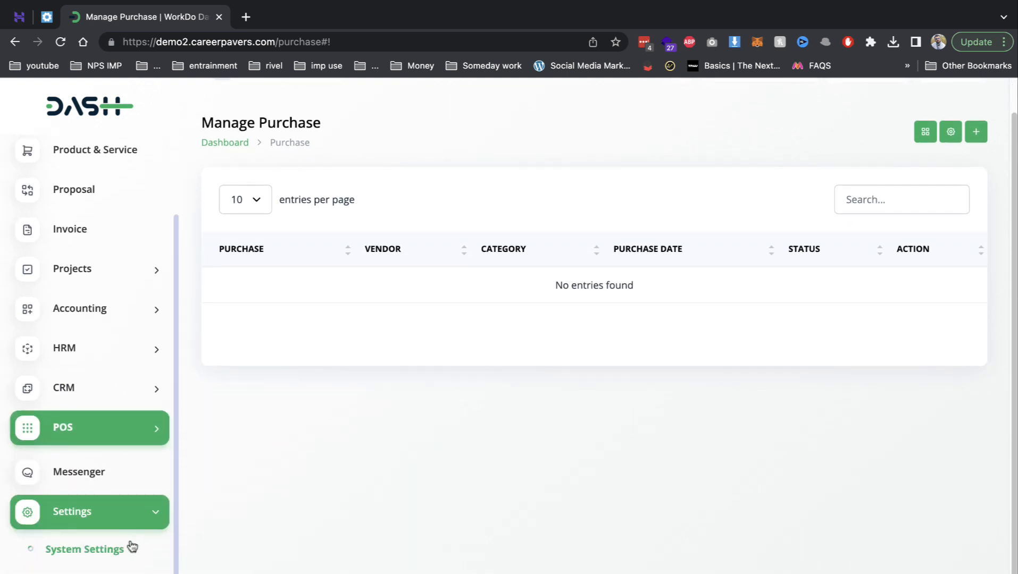
- Open System Settings and scroll down to the Proposal Print Settings
left_click(132, 548)
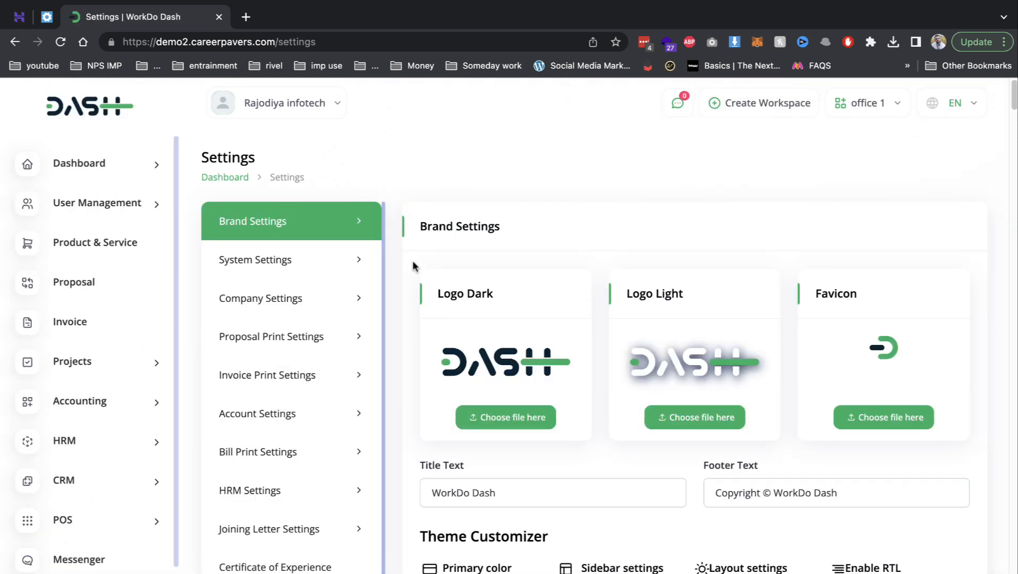
left_click_drag(110, 108, 261, 139)
scroll(536, 435, "down", 1)
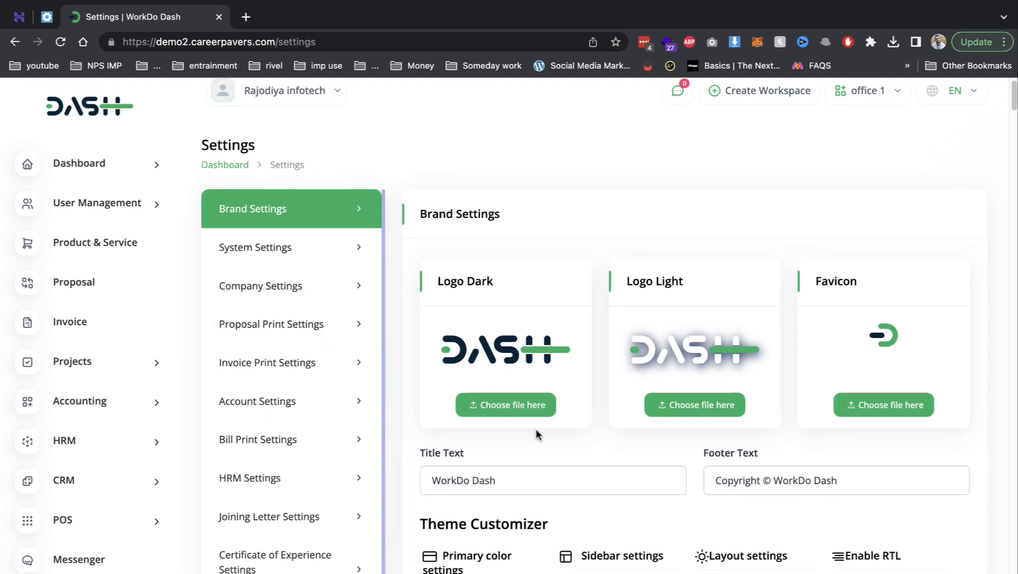
scroll(535, 428, "down", 4)
scroll(531, 332, "down", 8)
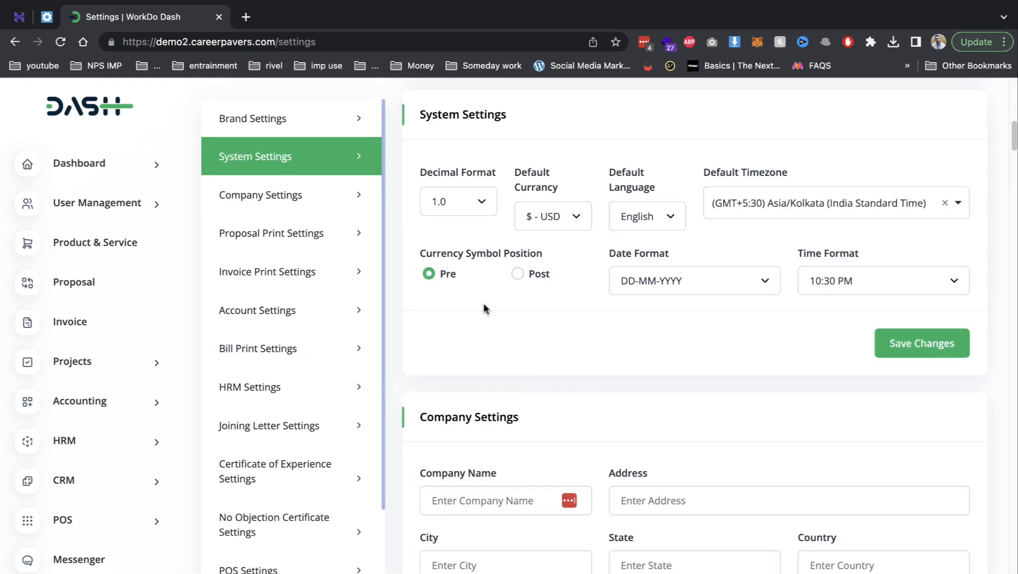
scroll(562, 433, "down", 8)
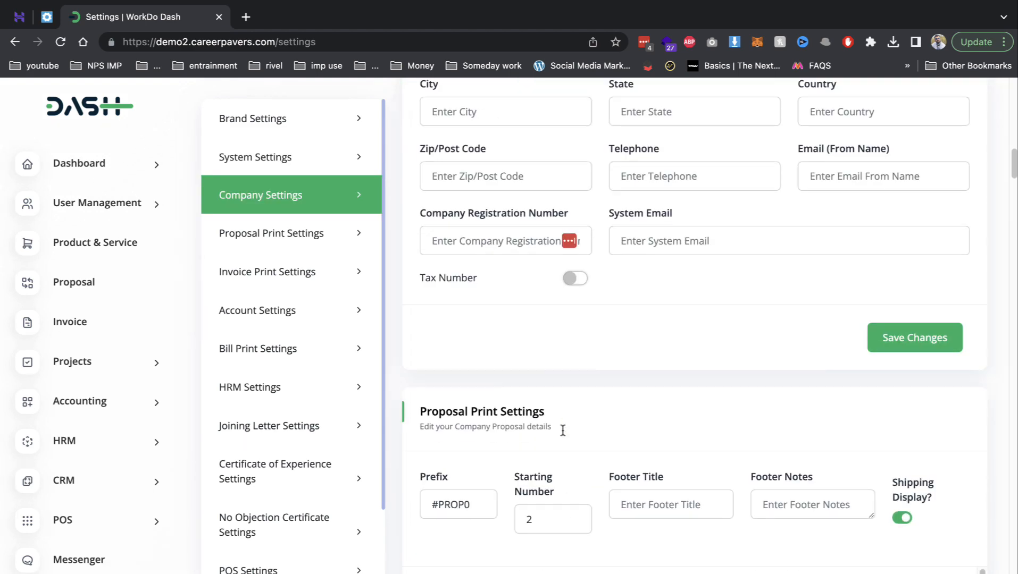
scroll(607, 361, "down", 8)
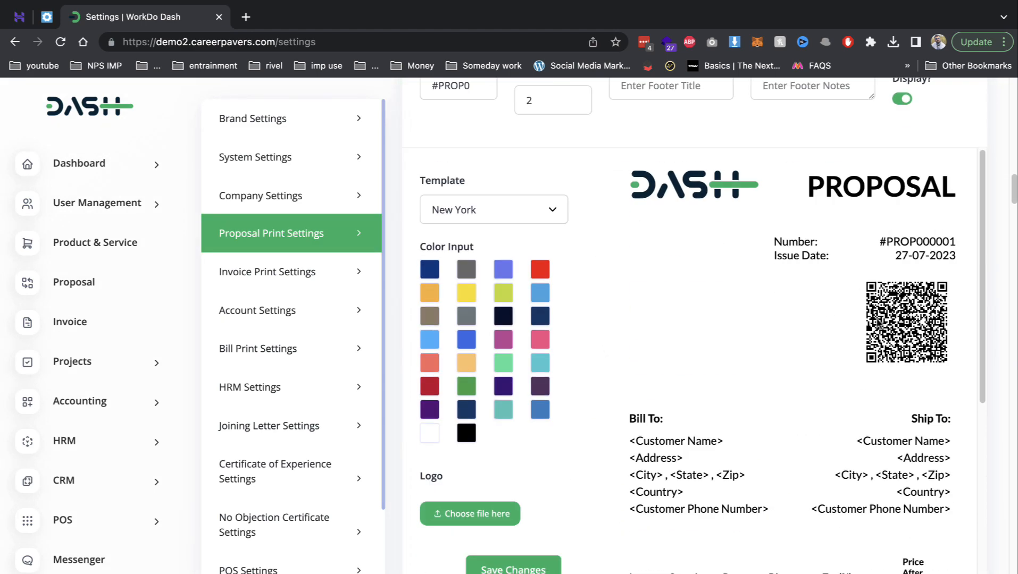
- Set the proposal template to Hong Kong with a yellow colour, then go to Account Settings
left_click(453, 201)
left_click(488, 303)
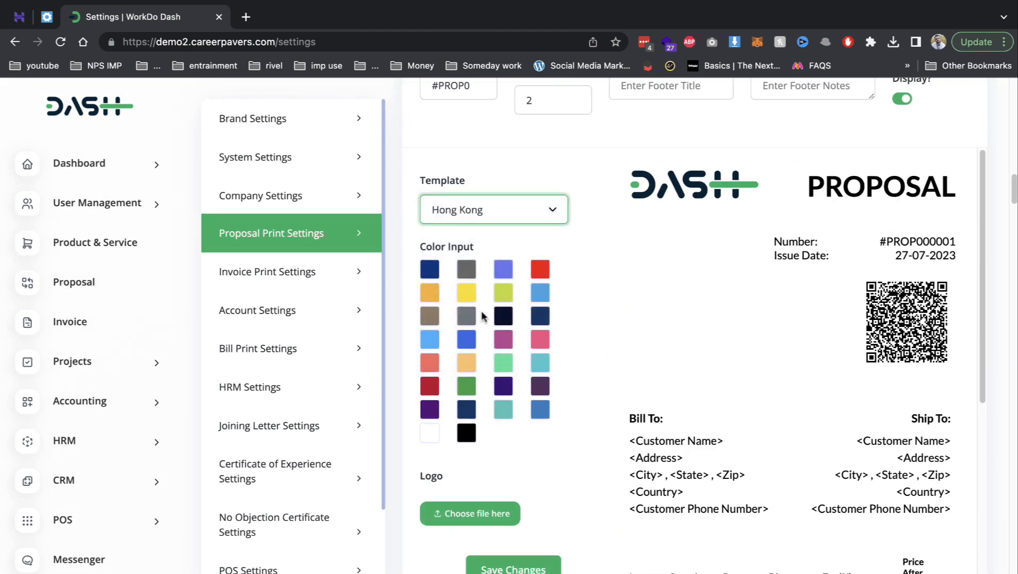
left_click(470, 294)
scroll(632, 345, "down", 7)
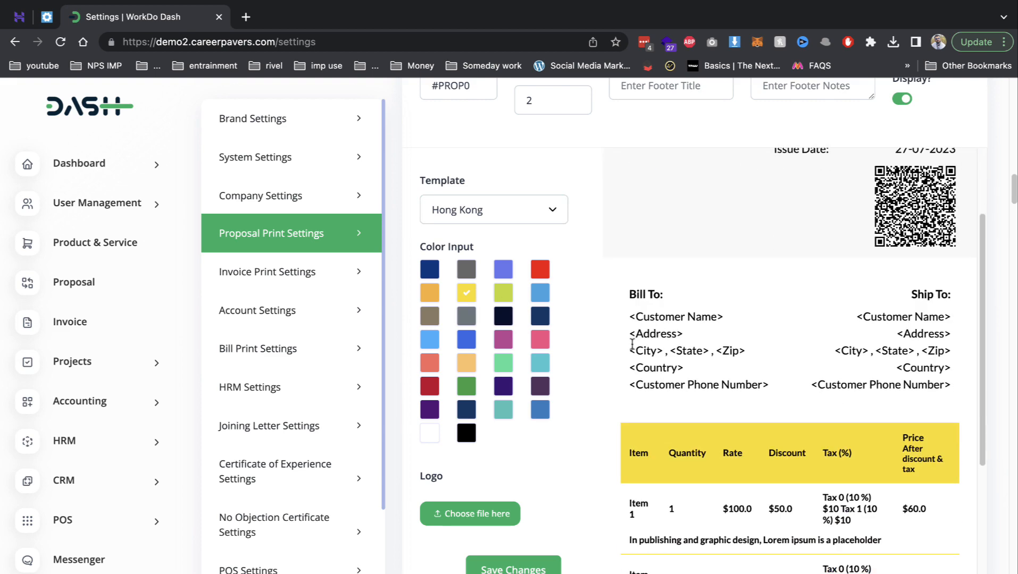
scroll(713, 441, "down", 12)
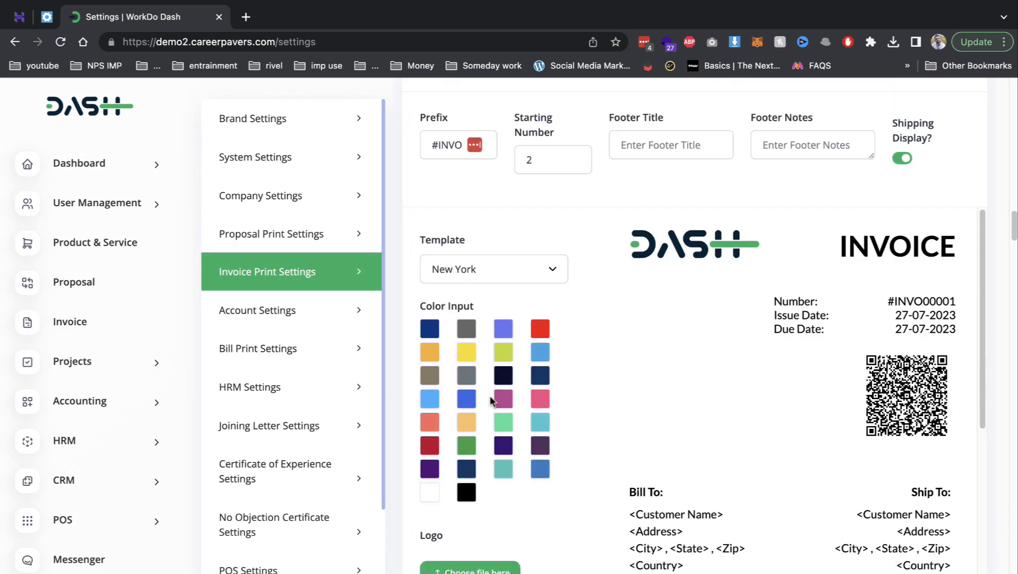
scroll(813, 436, "down", 3)
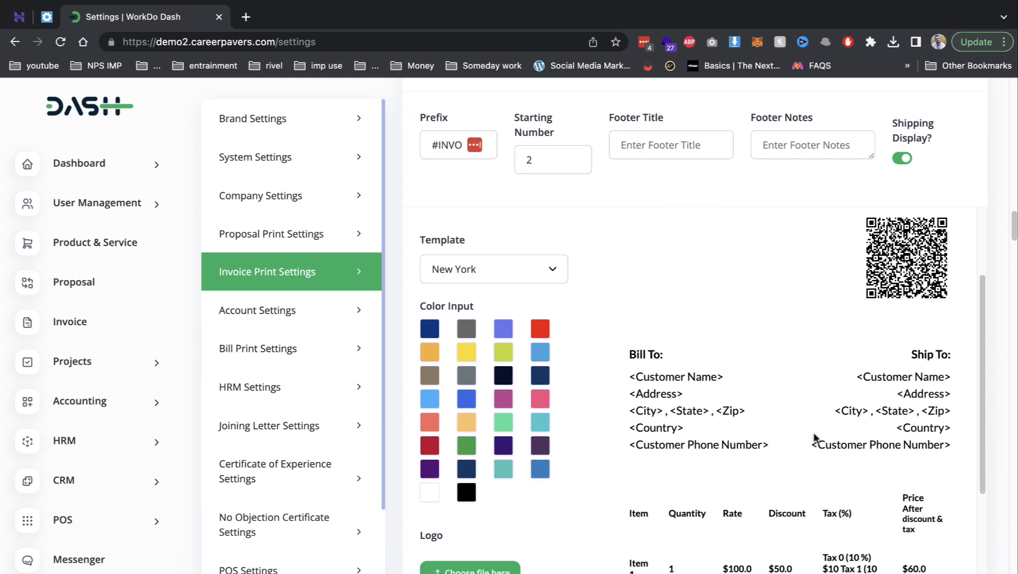
scroll(648, 284, "down", 5)
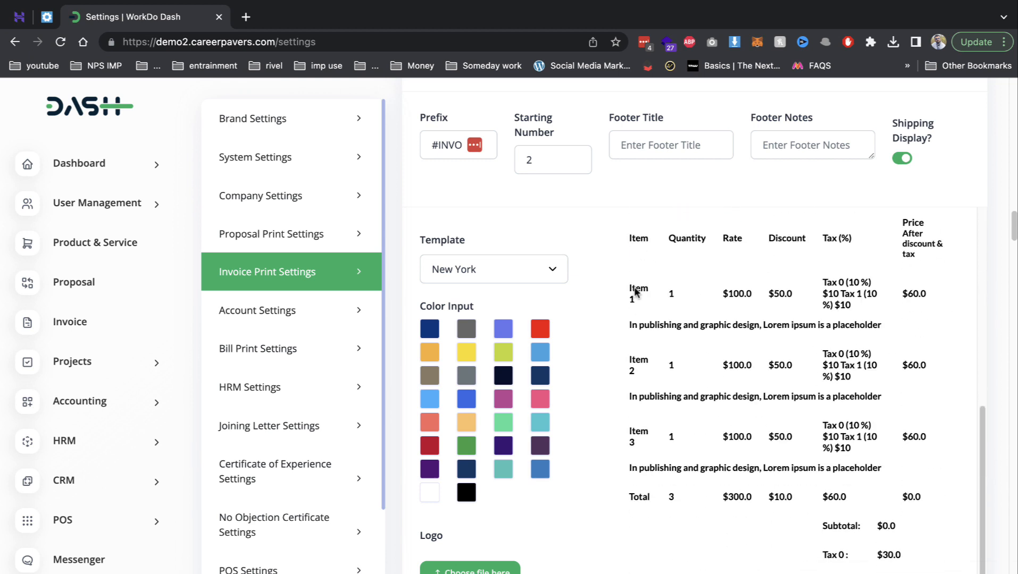
double_click(450, 139)
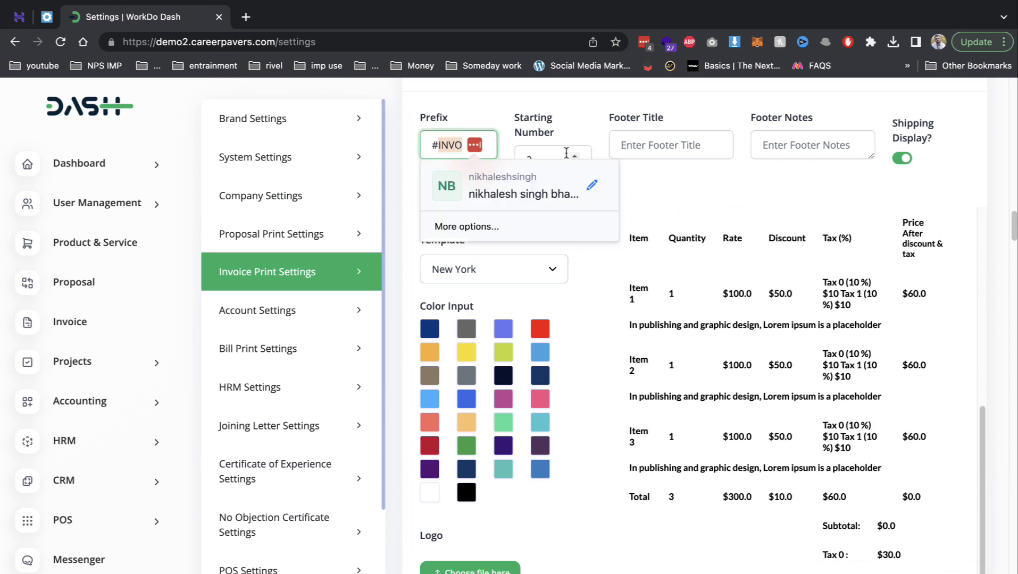
left_click(286, 310)
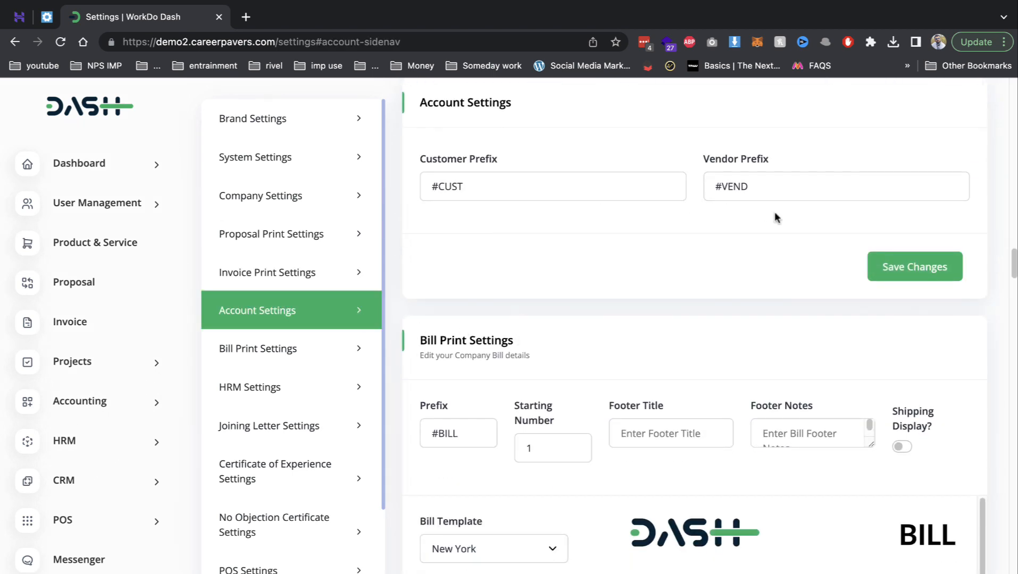
- Scroll the settings and review the Joining Letter Settings editor
scroll(727, 345, "down", 2)
scroll(663, 363, "down", 2)
scroll(649, 359, "down", 4)
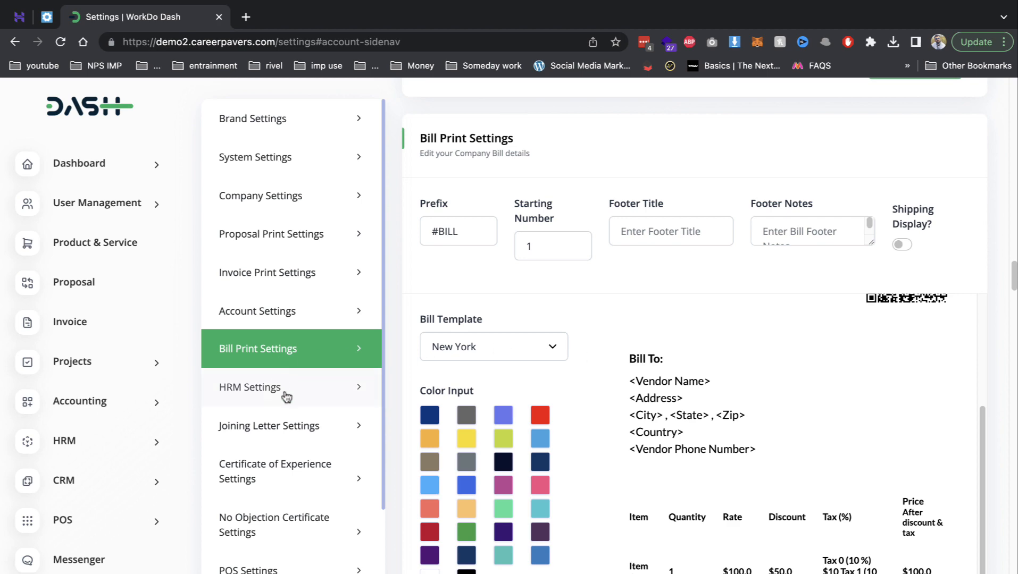
left_click(325, 427)
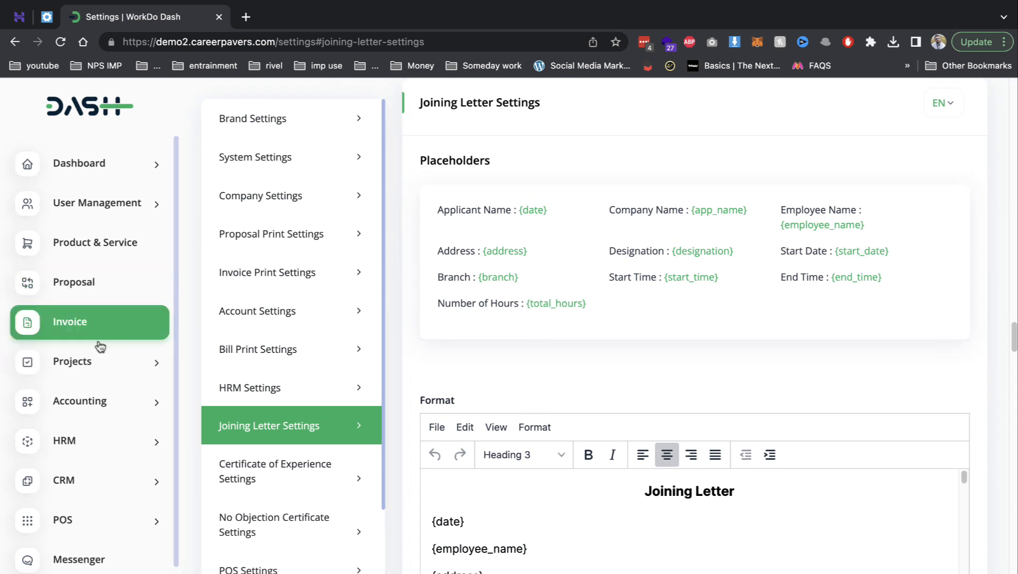
scroll(567, 372, "down", 3)
scroll(568, 407, "down", 6)
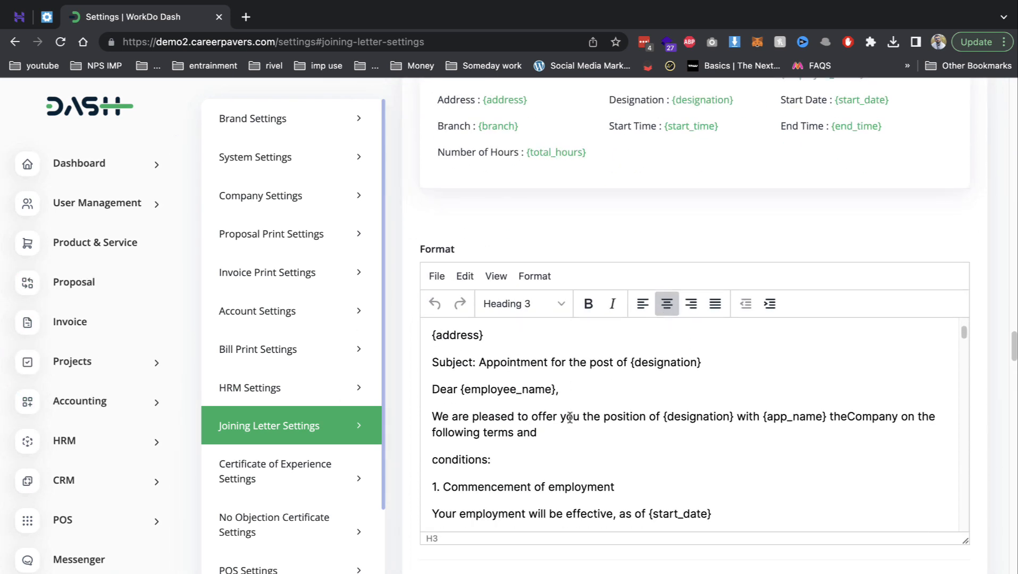
scroll(563, 416, "down", 11)
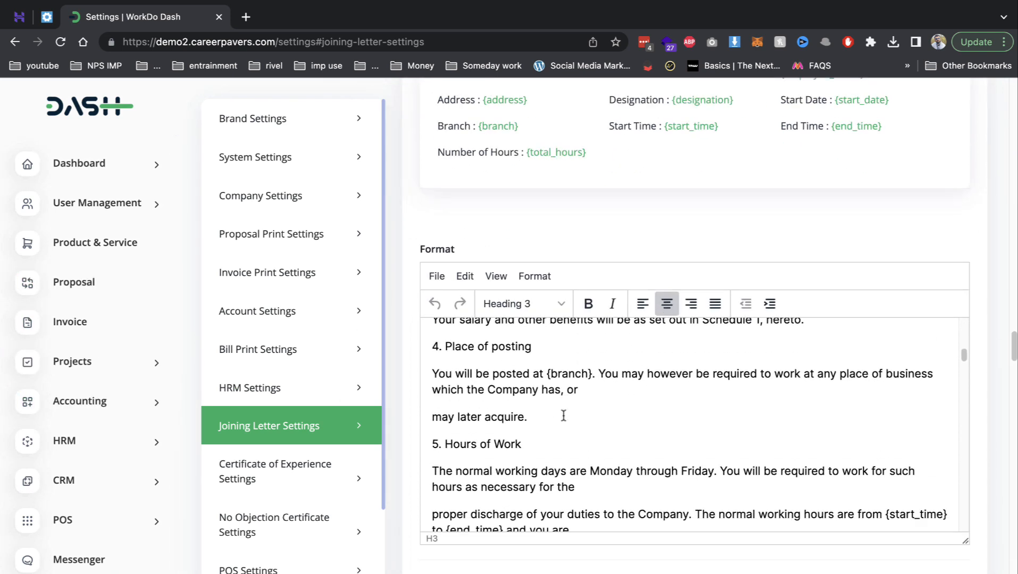
scroll(563, 414, "down", 10)
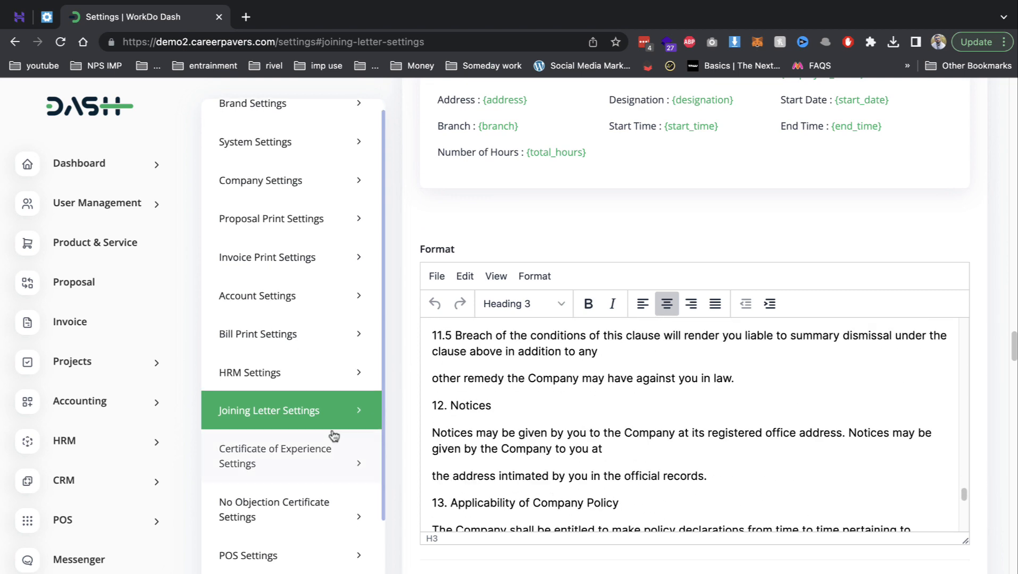
scroll(335, 428, "down", 4)
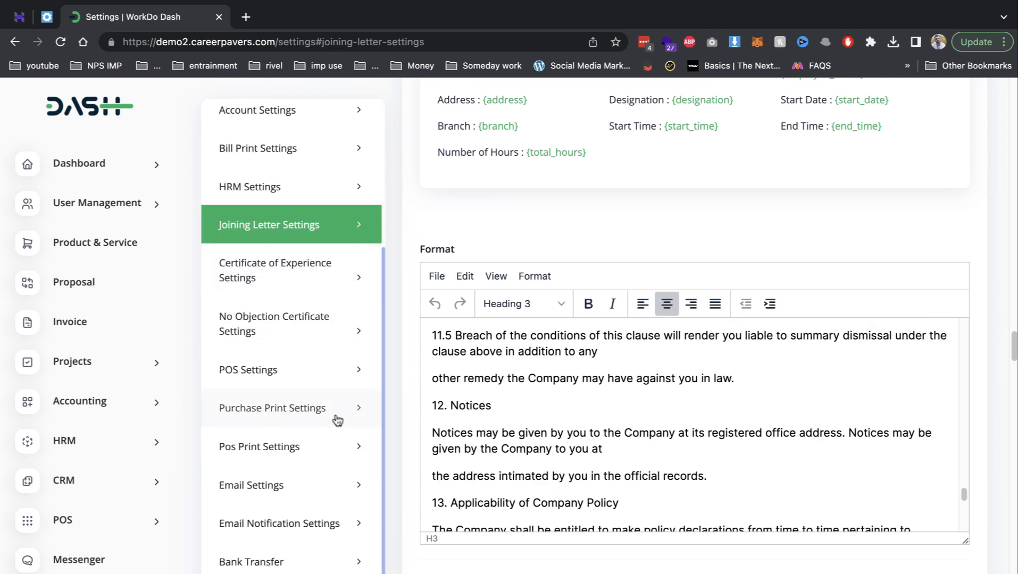
- Jump to Pos Print Settings and scroll through the Email, Bank Transfer and Stripe sections
left_click(287, 446)
scroll(585, 409, "down", 10)
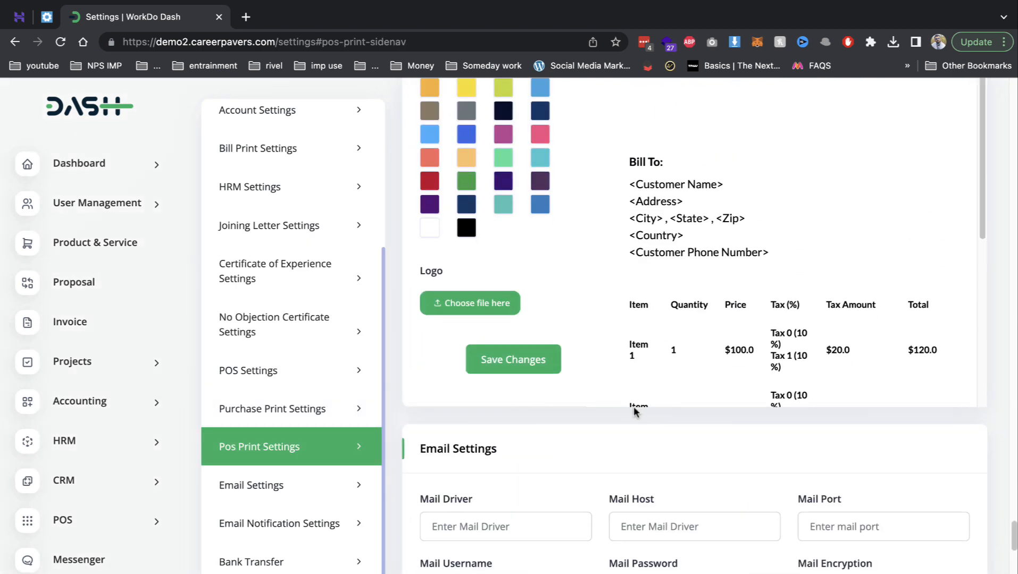
scroll(337, 450, "down", 8)
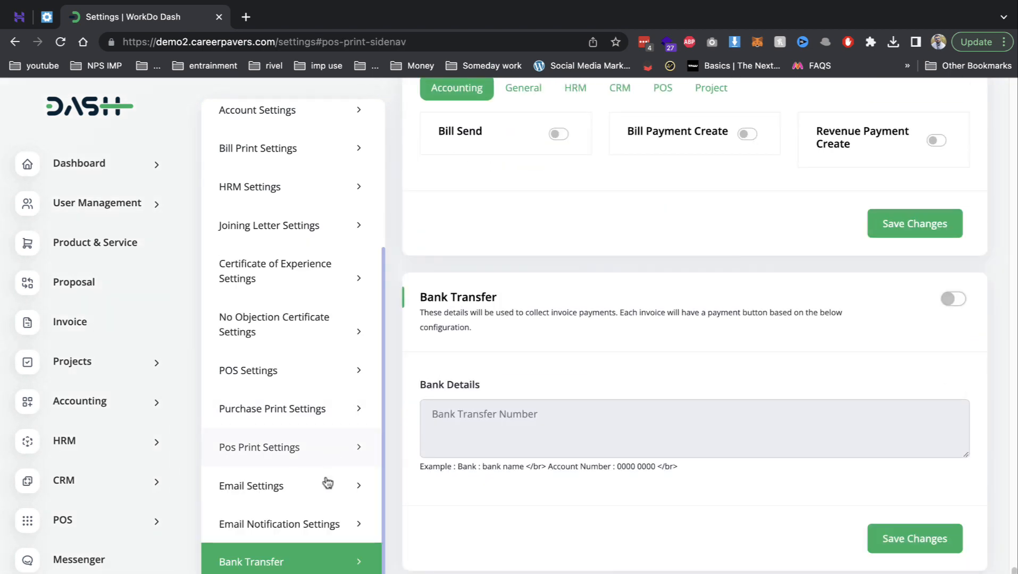
scroll(511, 420, "down", 10)
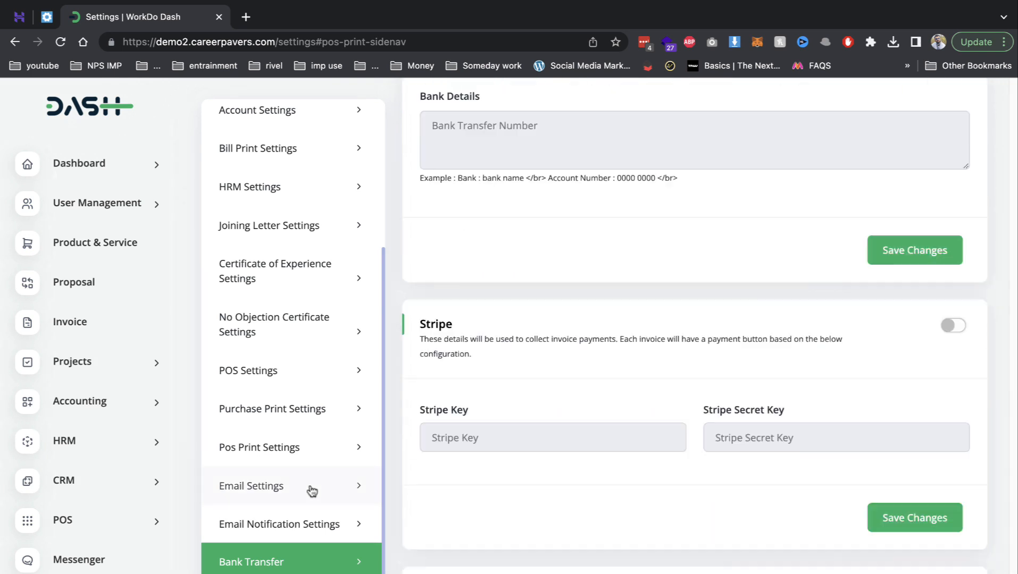